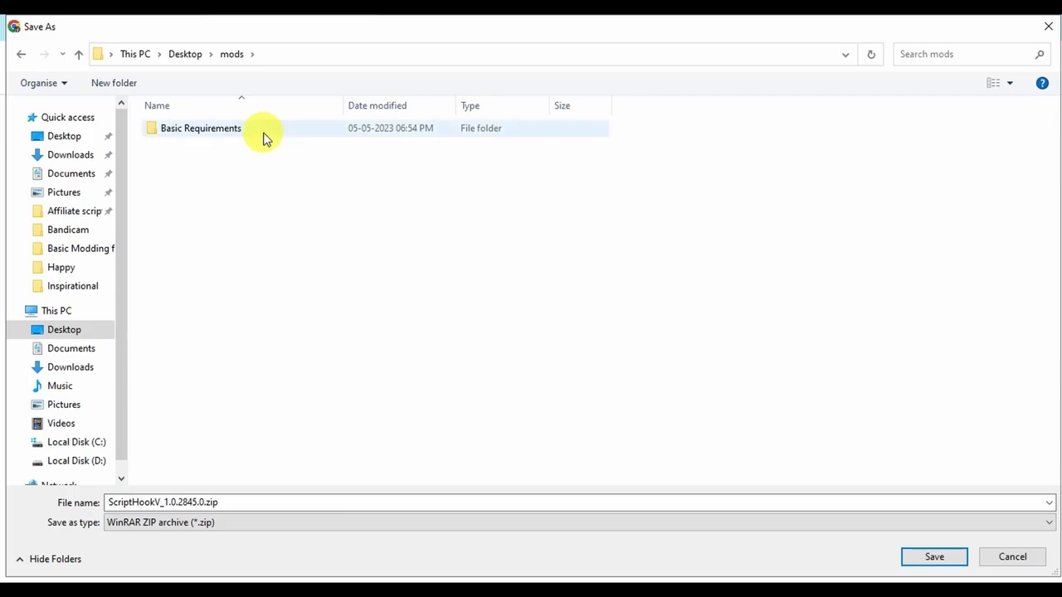
Save ScriptHookV_1.0.2845.0.zip in the Basic Requirements folder inside mods.
{"action": "double_click", "coordinate": [255, 137]}
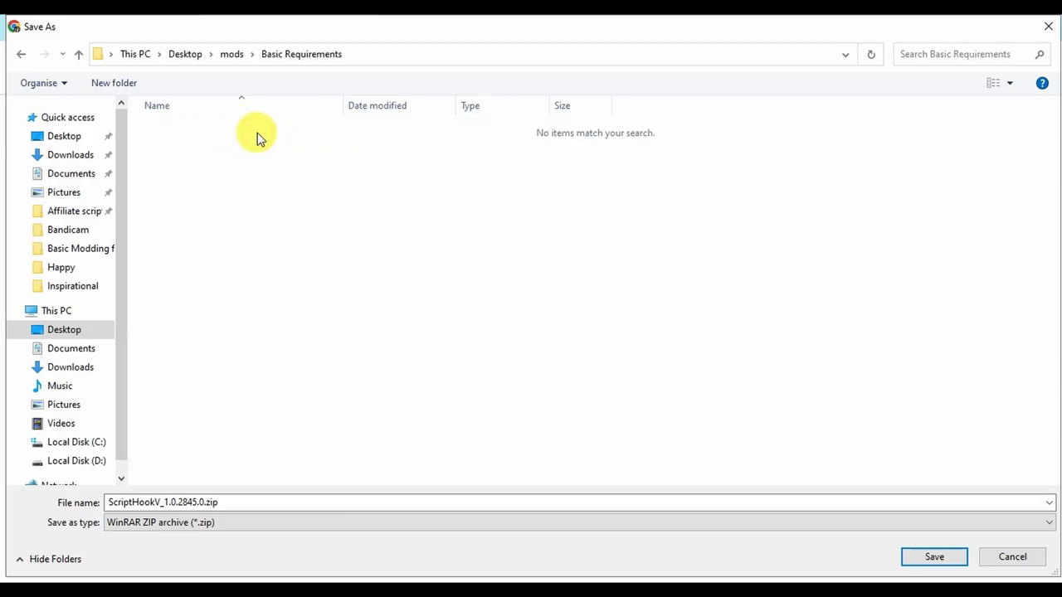
{"action": "left_click", "coordinate": [918, 557]}
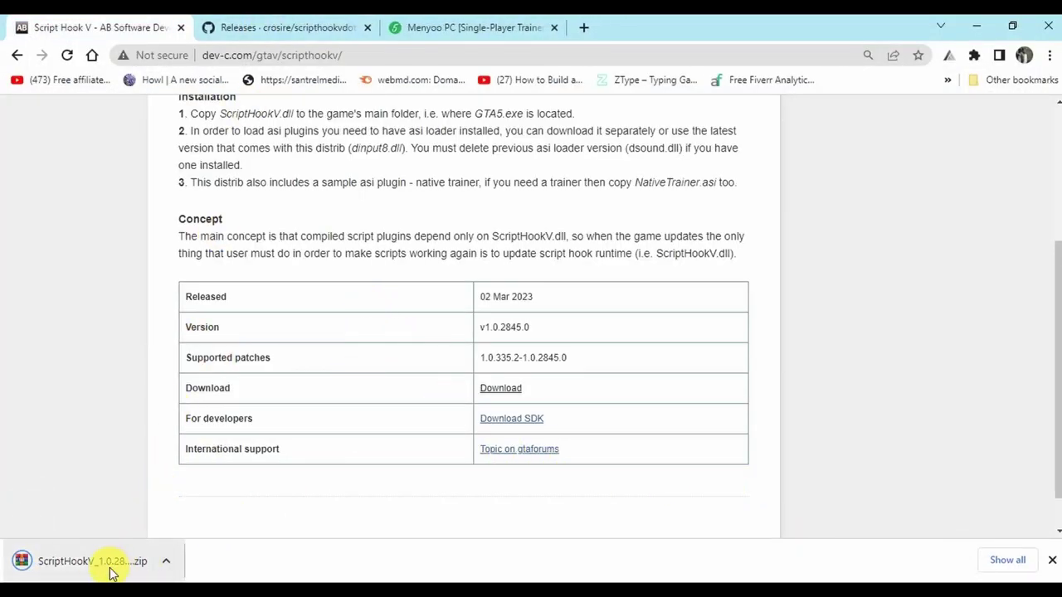
Start downloading ScriptHookVDotNet.zip from the v3.6.0 release assets on the scripthookvdotnet GitHub page.
{"action": "left_click", "coordinate": [272, 22]}
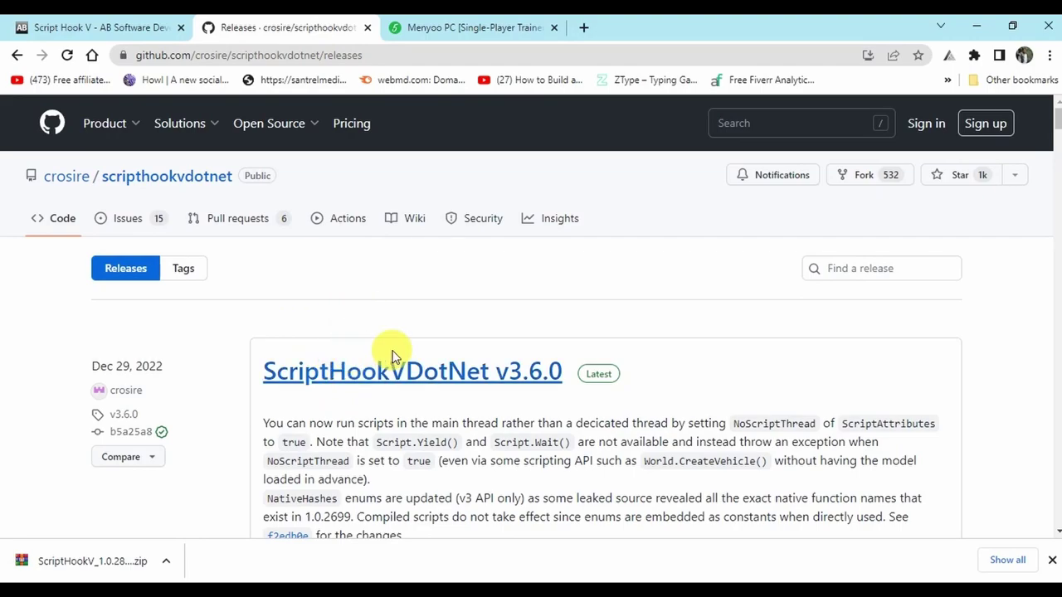
{"action": "scroll", "coordinate": [375, 377], "scroll_direction": "down", "scroll_amount": 6}
{"action": "scroll", "coordinate": [375, 380], "scroll_direction": "down", "scroll_amount": 8}
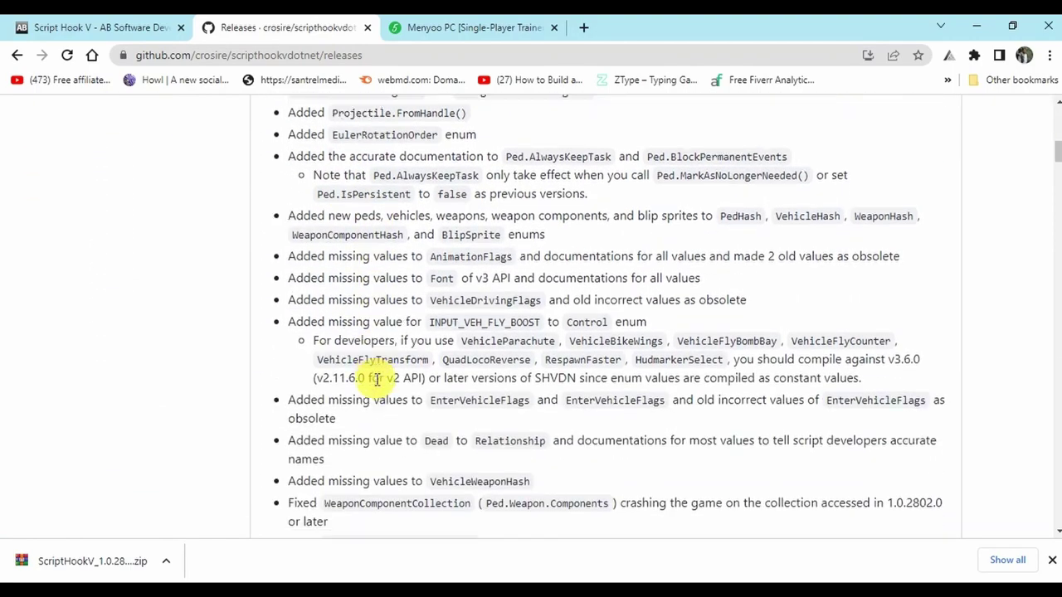
{"action": "scroll", "coordinate": [375, 386], "scroll_direction": "down", "scroll_amount": 1}
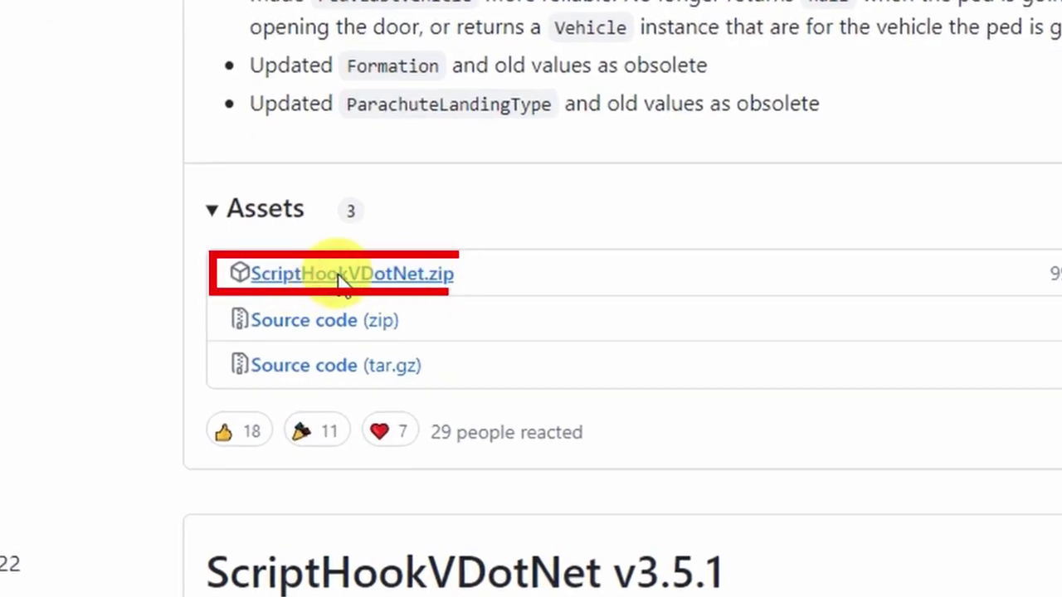
{"action": "left_click", "coordinate": [342, 276]}
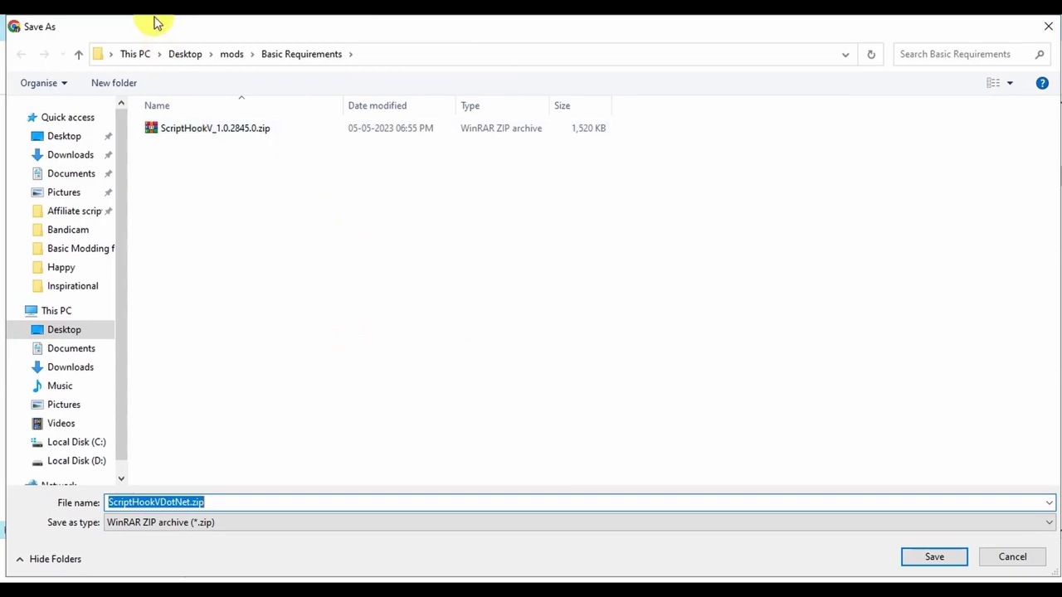
Save ScriptHookVDotNet.zip in the Desktop folder mods > Basic Requirements.
{"action": "left_click", "coordinate": [188, 58]}
{"action": "left_click", "coordinate": [256, 165]}
{"action": "double_click", "coordinate": [256, 165]}
{"action": "double_click", "coordinate": [225, 131]}
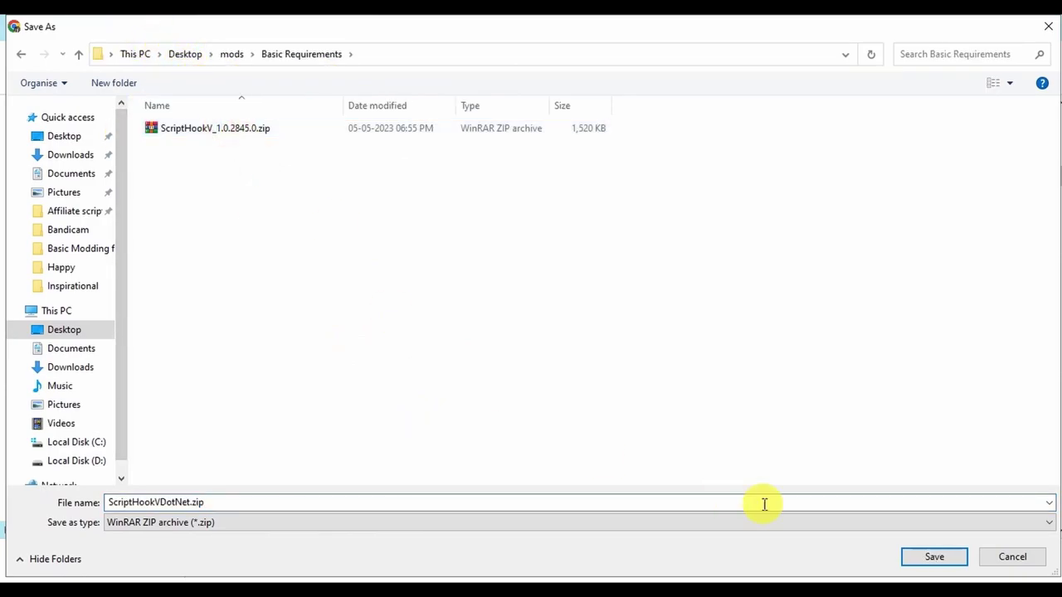
{"action": "left_click", "coordinate": [935, 561]}
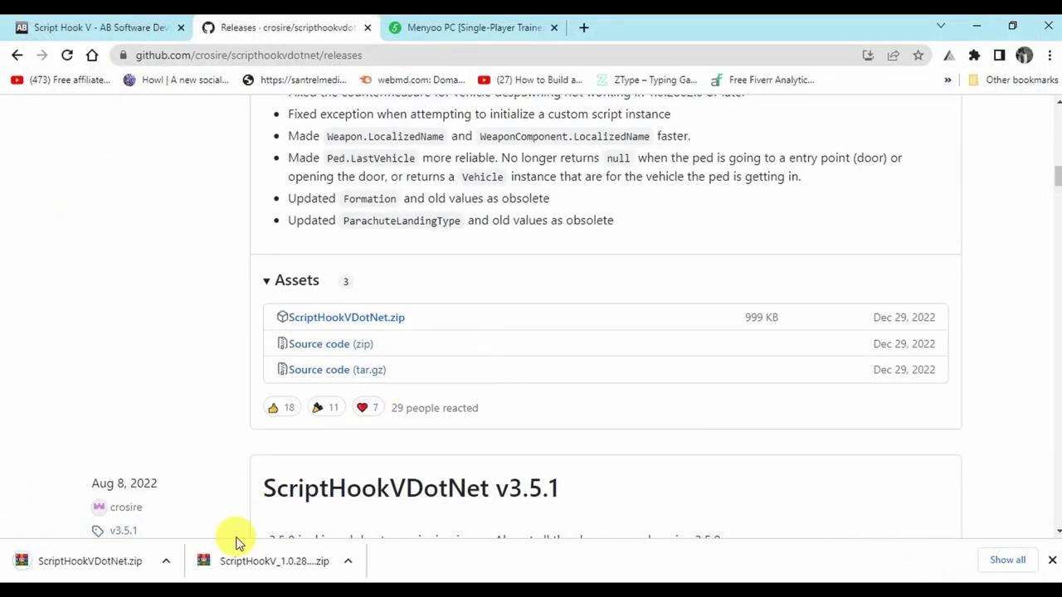
Go from the Menyoo PC page on 5mods to its GitHub repository and start downloading the latest release.
{"action": "left_click", "coordinate": [475, 23]}
{"action": "left_click", "coordinate": [254, 303]}
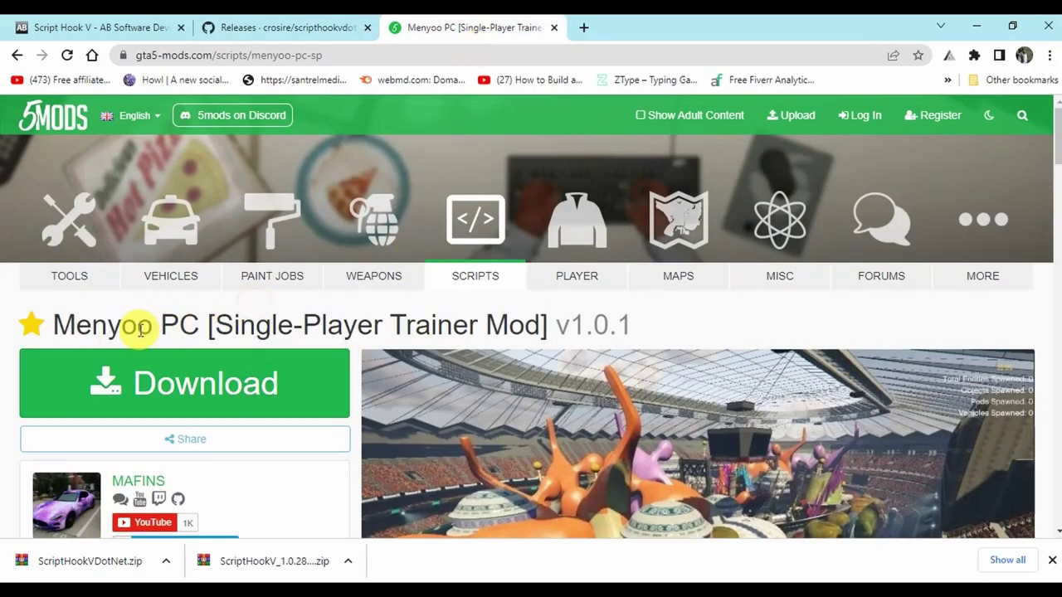
{"action": "left_click", "coordinate": [211, 396]}
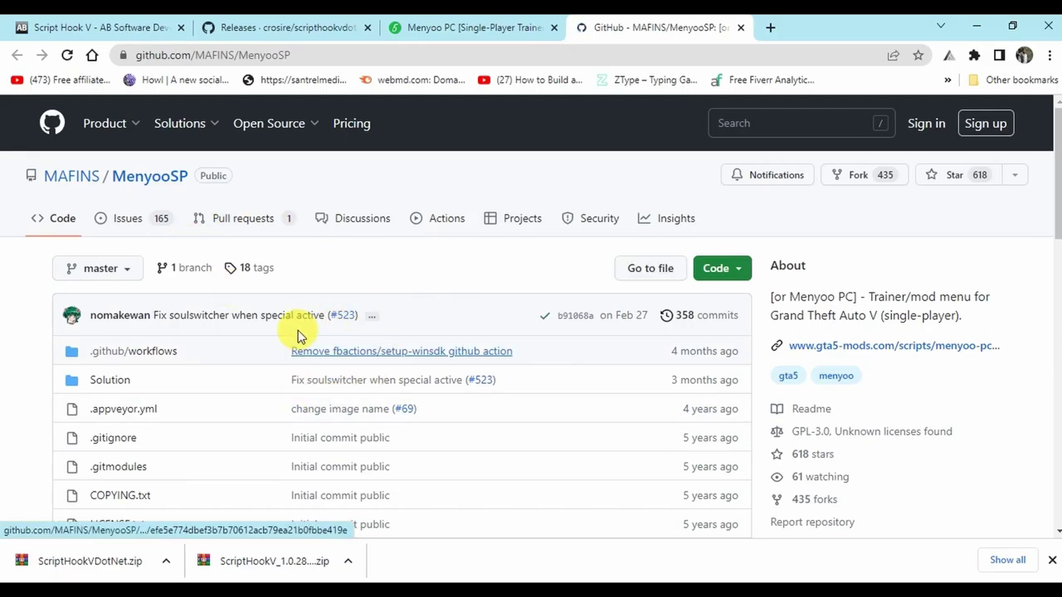
{"action": "scroll", "coordinate": [298, 330], "scroll_direction": "down", "scroll_amount": 10}
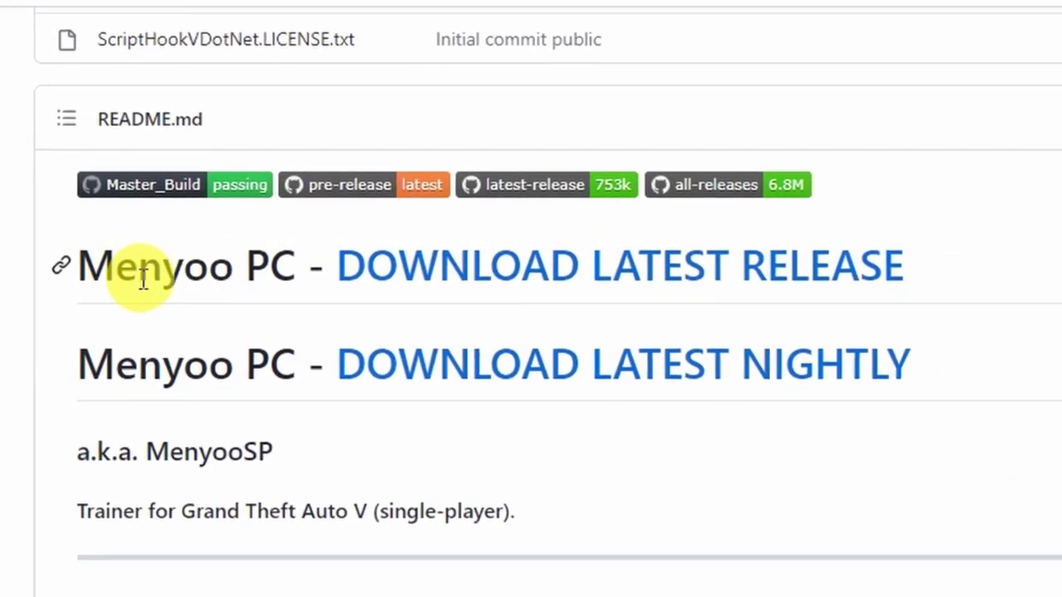
{"action": "left_click", "coordinate": [605, 271]}
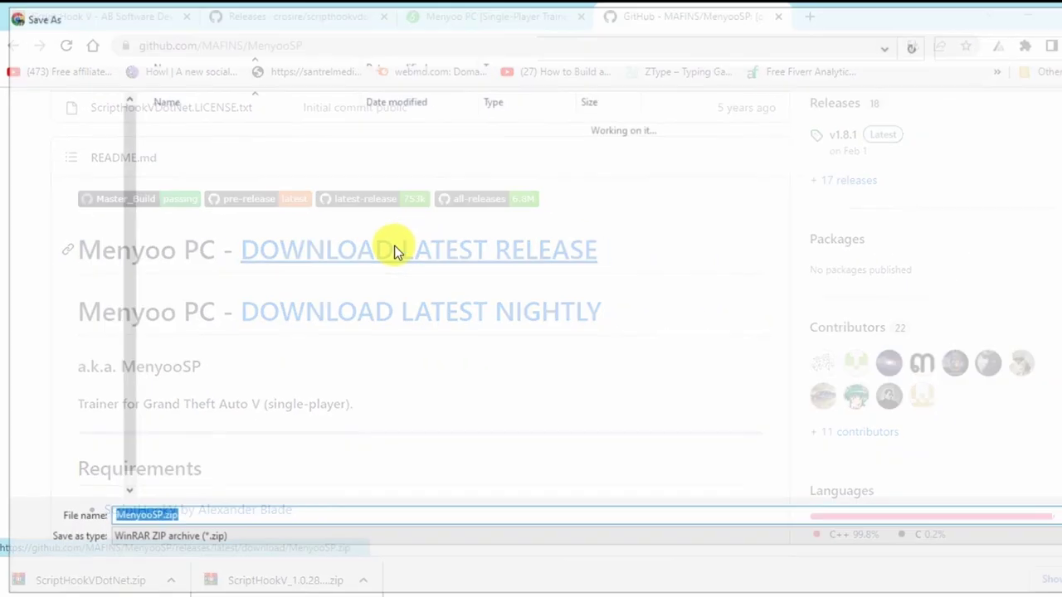
Save MenyooSP.zip in the Basic Requirements folder inside the Desktop's mods folder.
{"action": "left_click", "coordinate": [189, 57]}
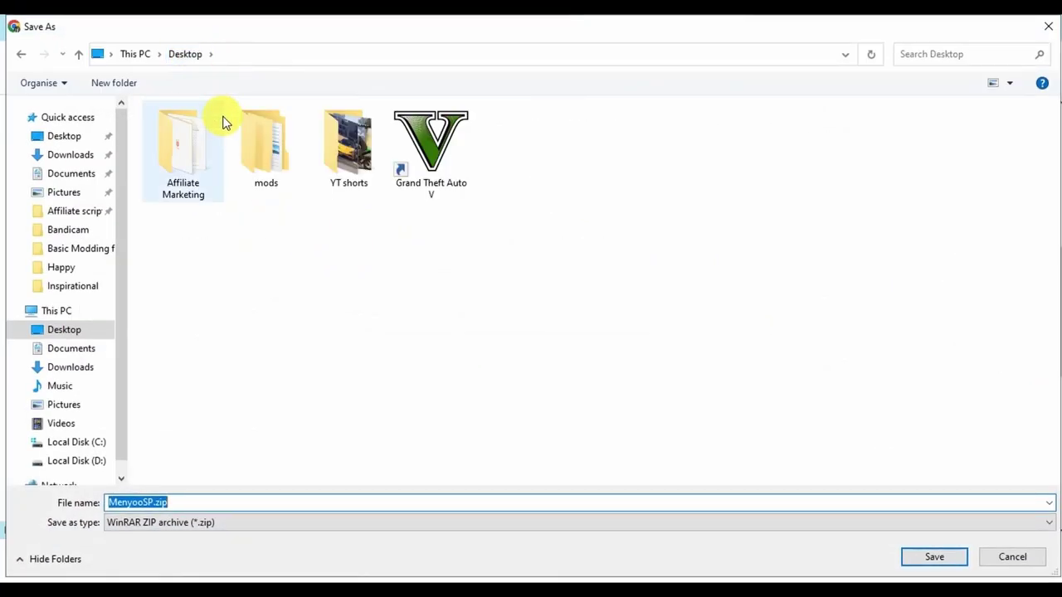
{"action": "double_click", "coordinate": [266, 145]}
{"action": "left_click", "coordinate": [244, 130]}
{"action": "double_click", "coordinate": [244, 130]}
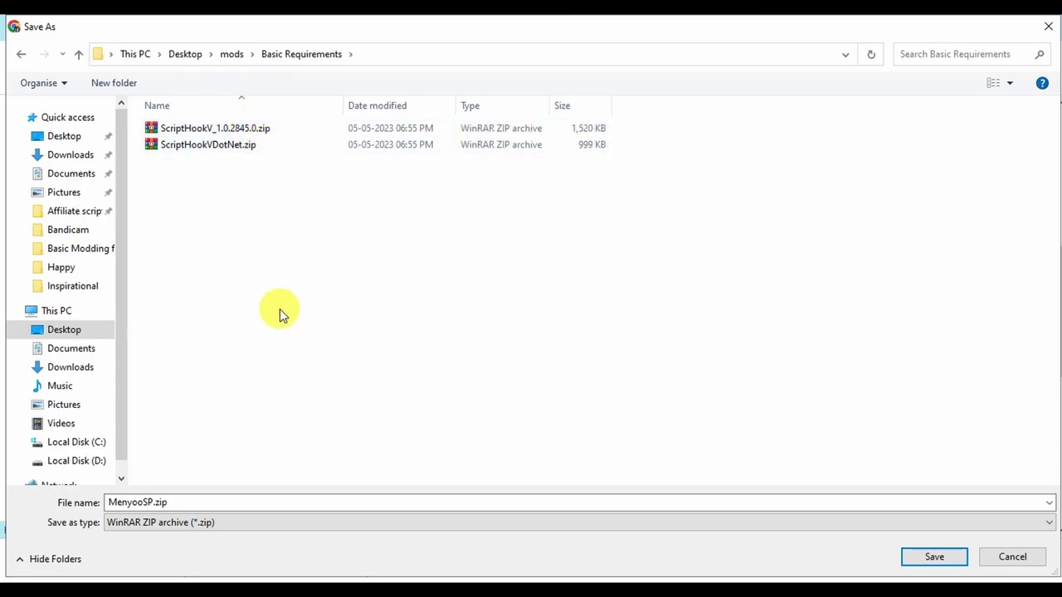
{"action": "left_click", "coordinate": [954, 562]}
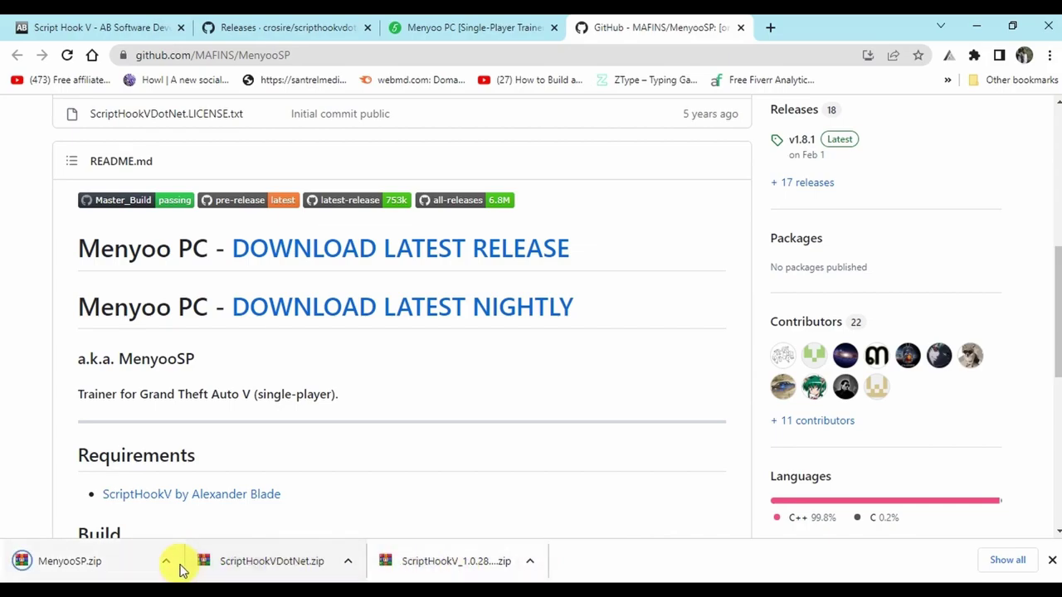
Show the downloaded MenyooSP.zip in its folder and display the folder's files as large icons.
{"action": "left_click", "coordinate": [167, 568]}
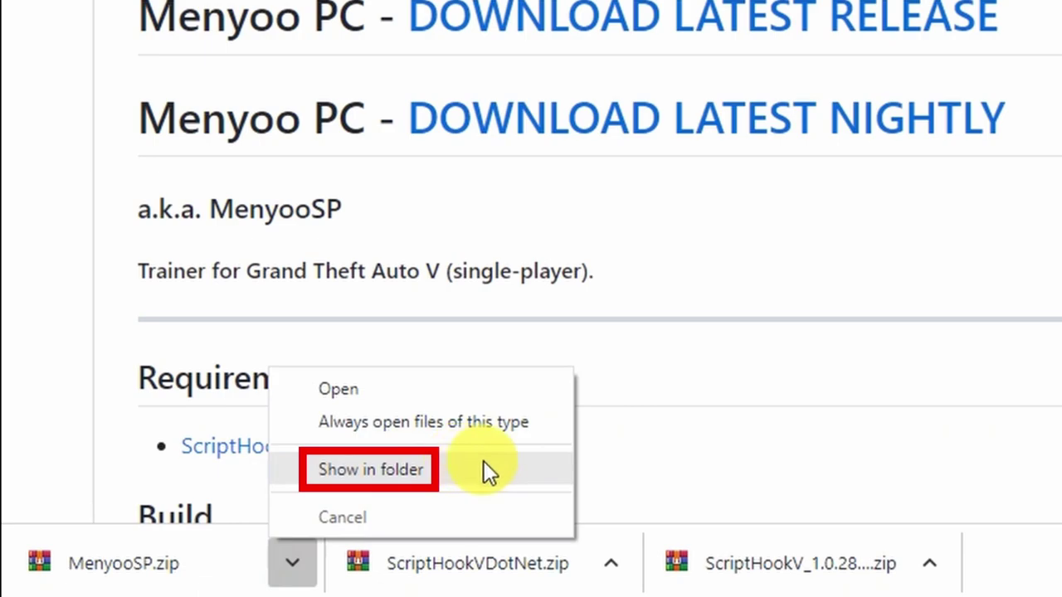
{"action": "left_click", "coordinate": [470, 469]}
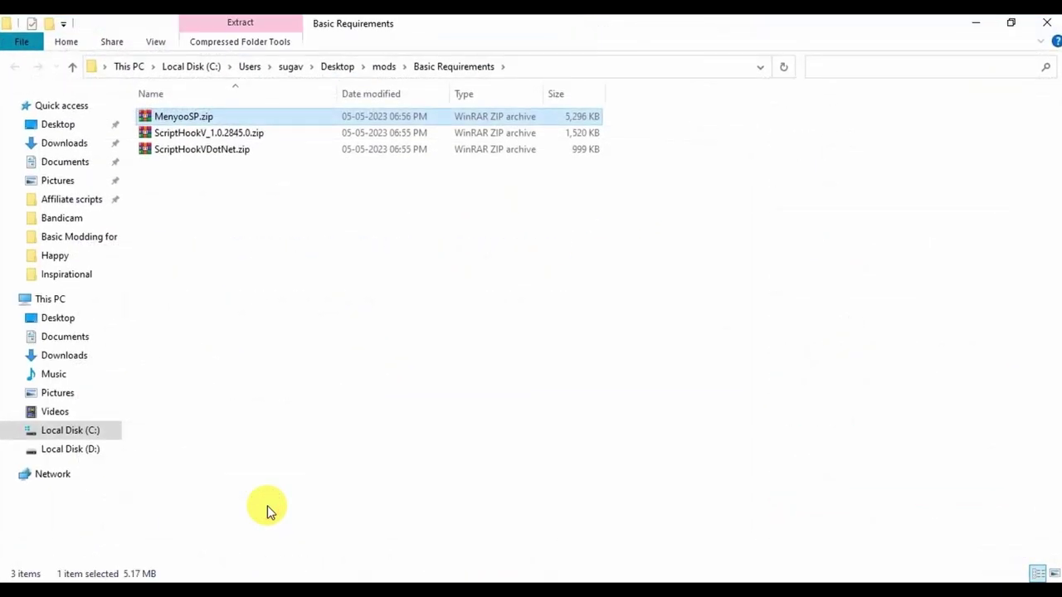
{"action": "left_click", "coordinate": [1054, 572]}
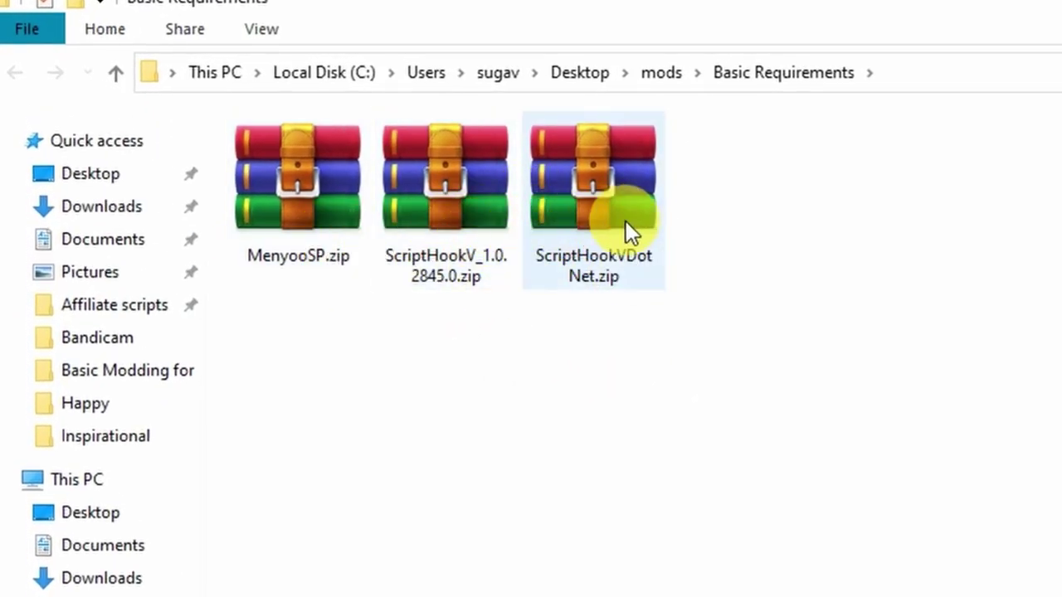
Extract the MenyooSP, ScriptHookV and ScriptHookVDotNet archives, each to its own separate folder.
{"action": "left_click_drag", "start_coordinate": [705, 359], "coordinate": [258, 199]}
{"action": "right_click", "coordinate": [258, 197]}
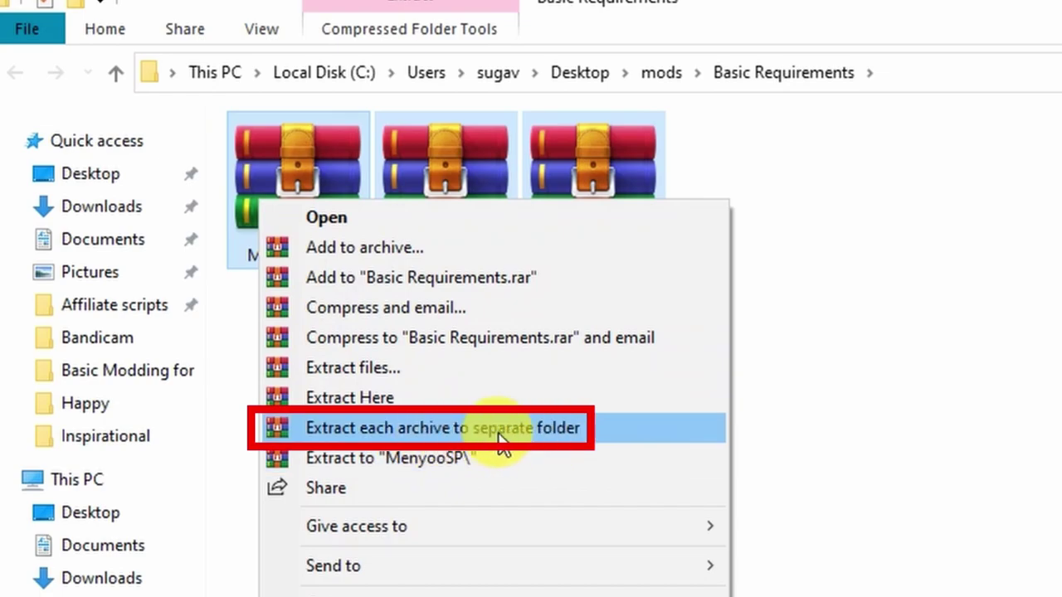
{"action": "left_click", "coordinate": [439, 437]}
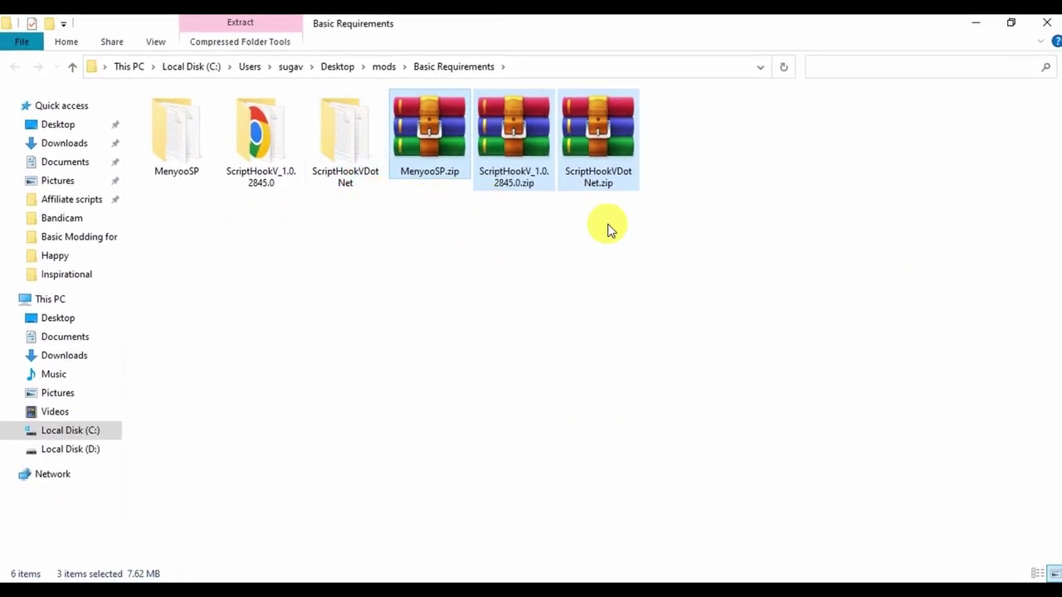
Minimize the open windows, launch OpenIV from the desktop and load Grand Theft Auto V for Windows.
{"action": "left_click", "coordinate": [975, 23]}
{"action": "left_click", "coordinate": [972, 25]}
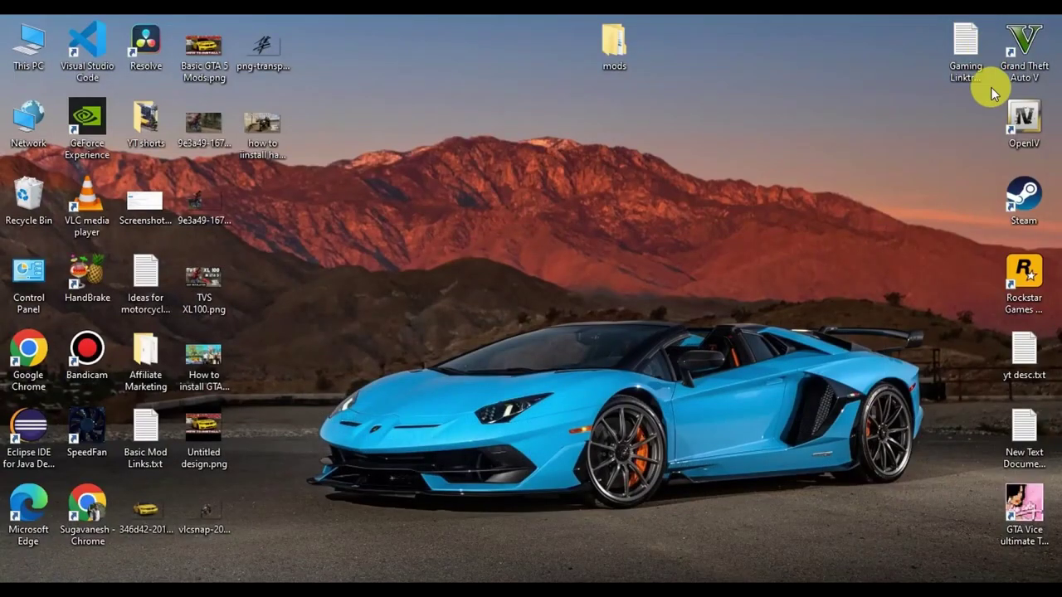
{"action": "double_click", "coordinate": [1032, 139]}
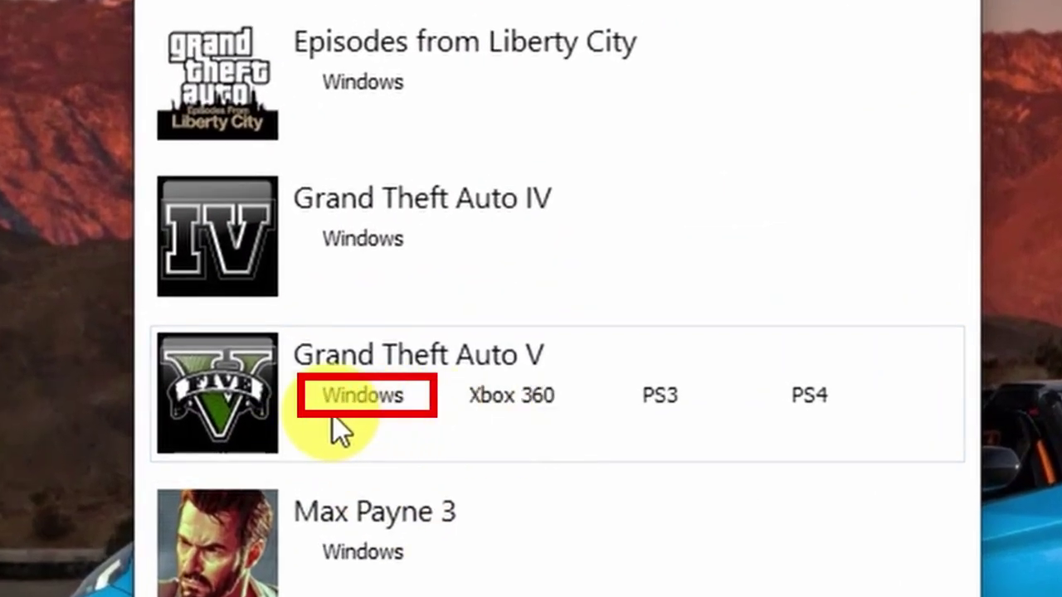
{"action": "left_click", "coordinate": [383, 401]}
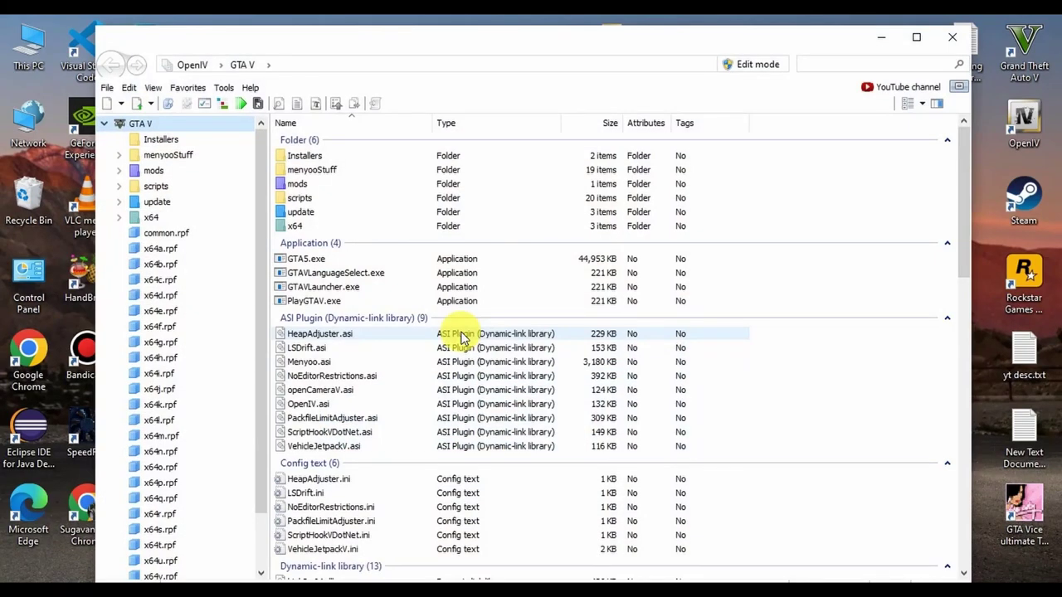
Arrange OpenIV side by side with the Basic Requirements folder and enable OpenIV's edit mode.
{"action": "left_click_drag", "start_coordinate": [448, 47], "coordinate": [1061, 55]}
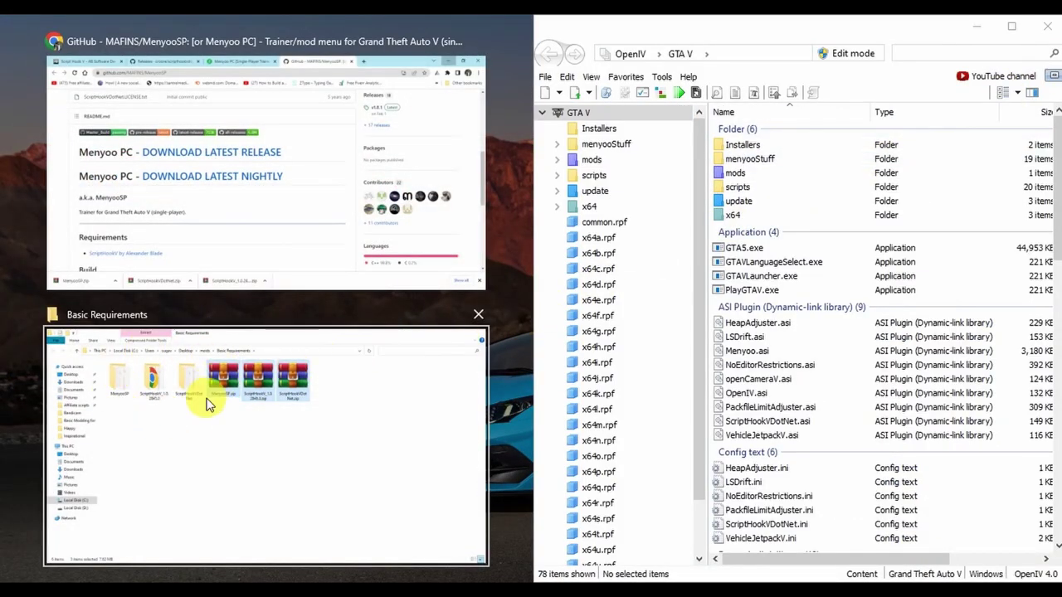
{"action": "left_click", "coordinate": [214, 429]}
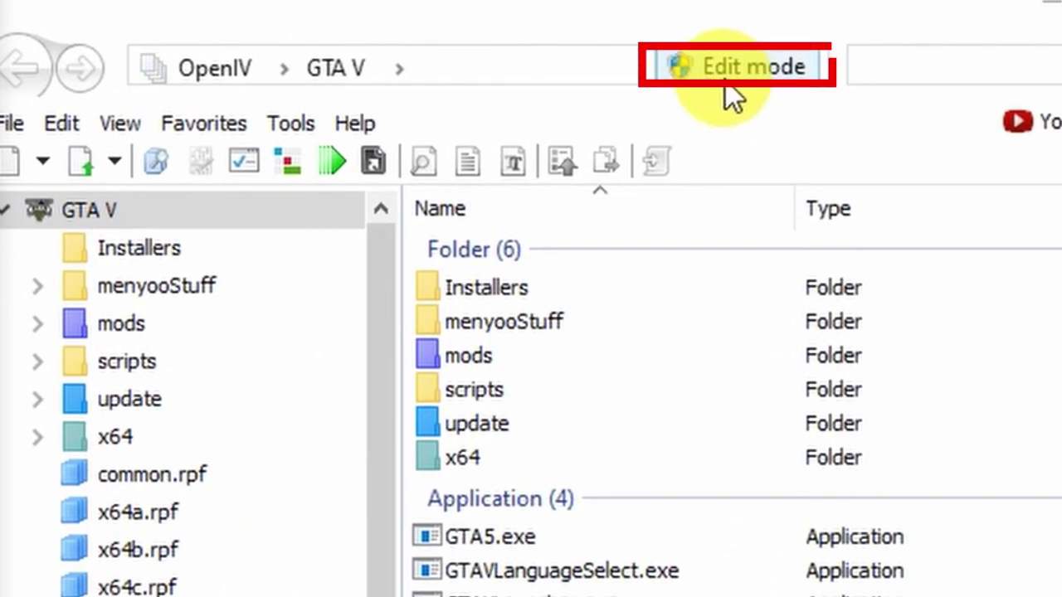
{"action": "left_click", "coordinate": [746, 80]}
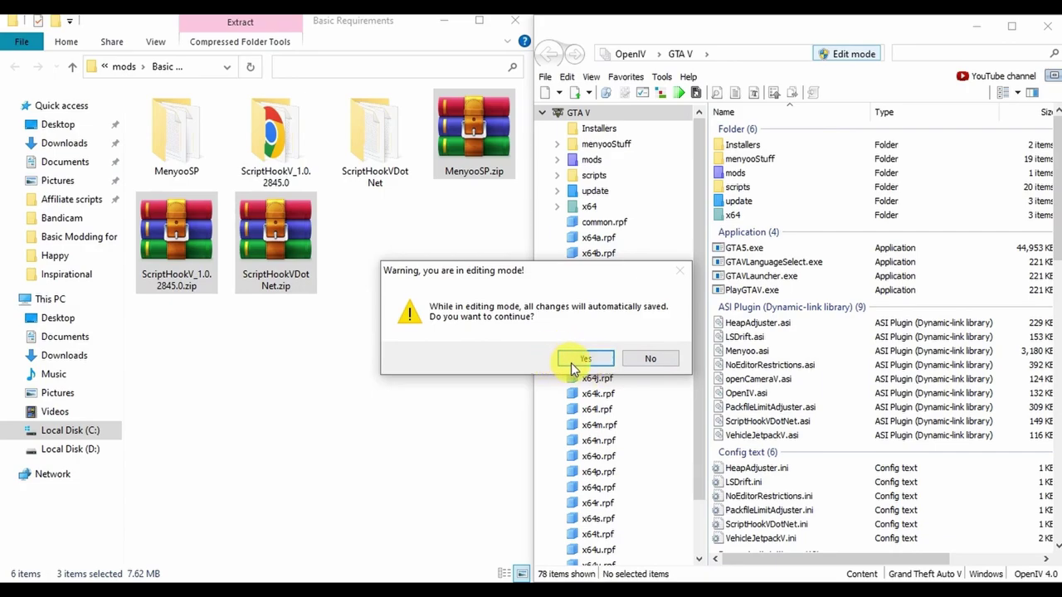
{"action": "left_click", "coordinate": [585, 358]}
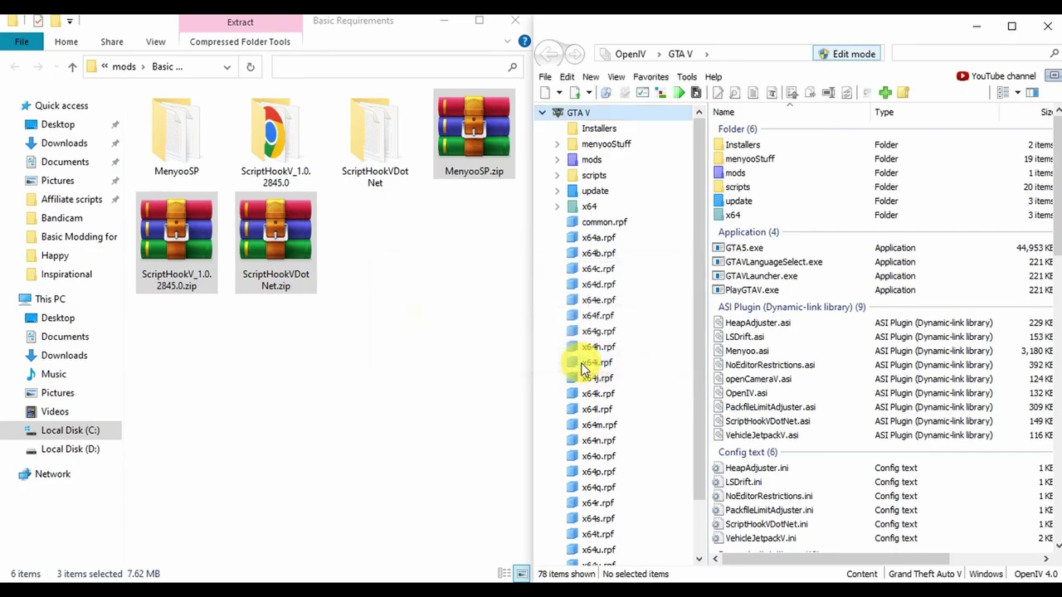
Copy dinput8.dll and ScriptHookV.dll from the extracted ScriptHookV bin folder into the GTA V main folder in OpenIV.
{"action": "left_click", "coordinate": [428, 246]}
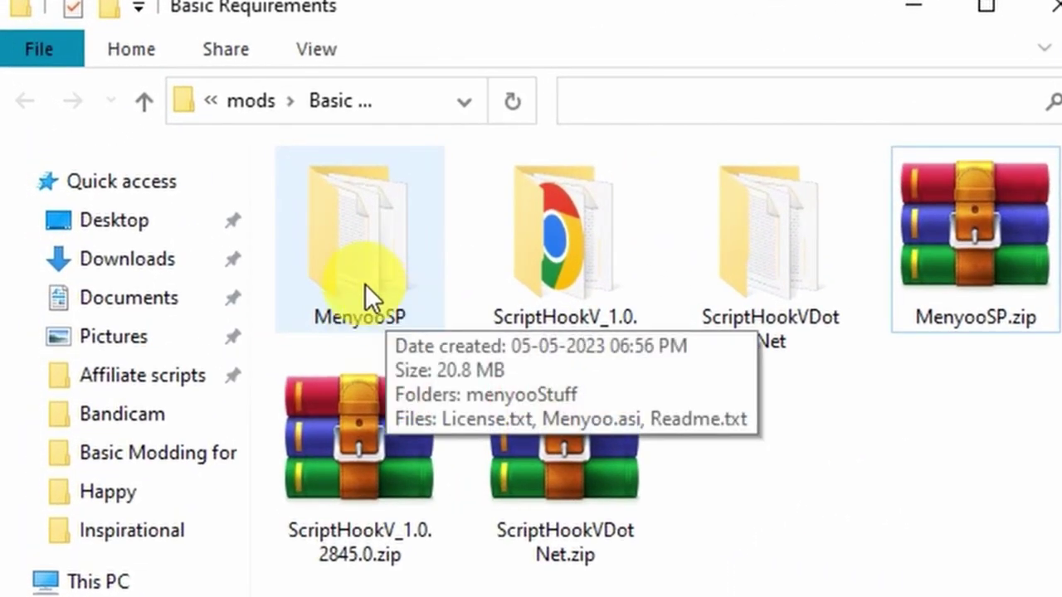
{"action": "left_click", "coordinate": [778, 407]}
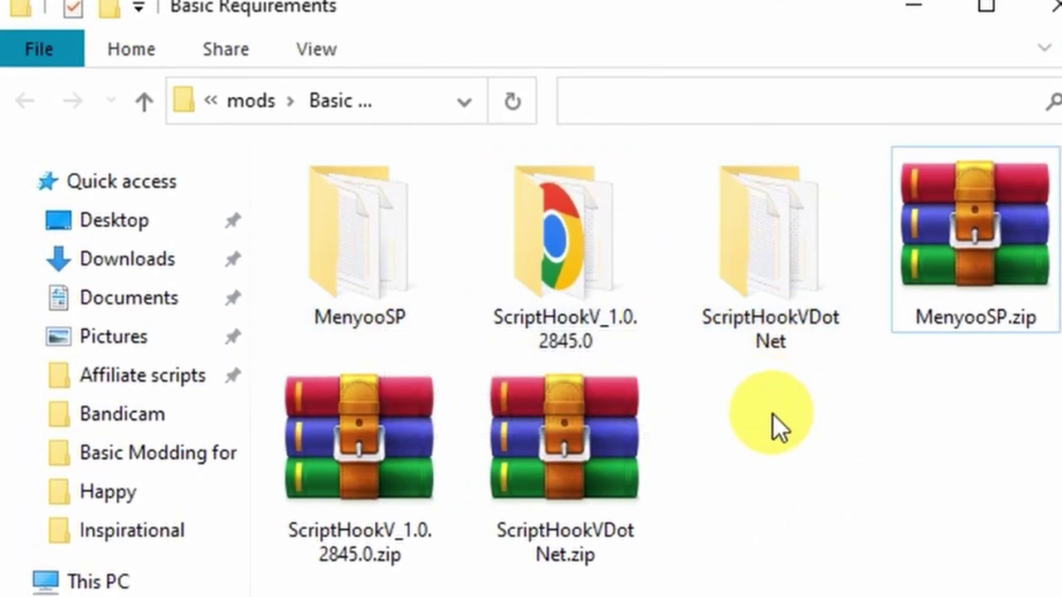
{"action": "double_click", "coordinate": [522, 329]}
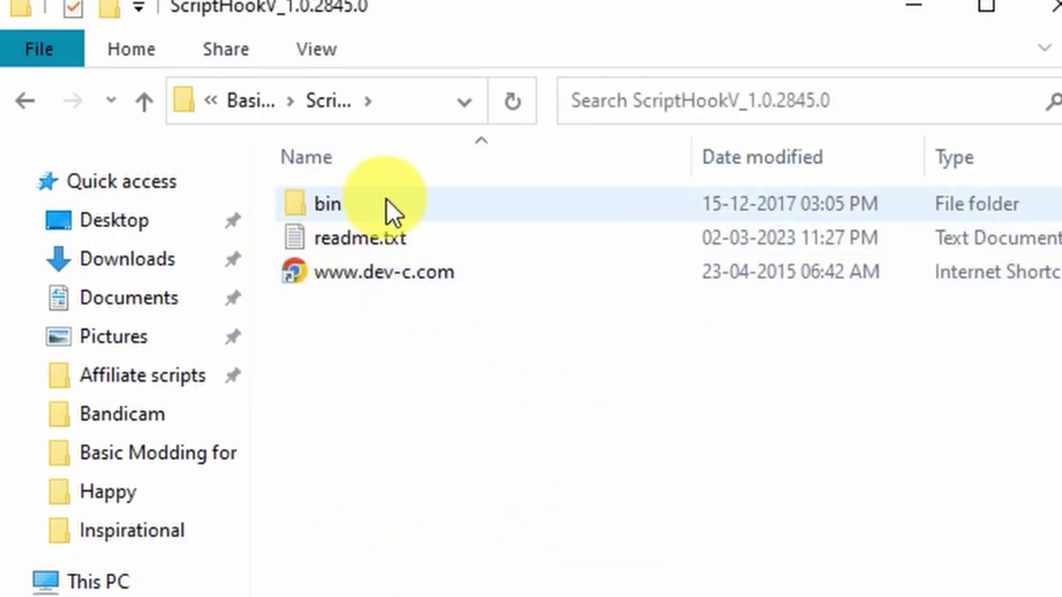
{"action": "double_click", "coordinate": [408, 203]}
{"action": "left_click", "coordinate": [410, 202]}
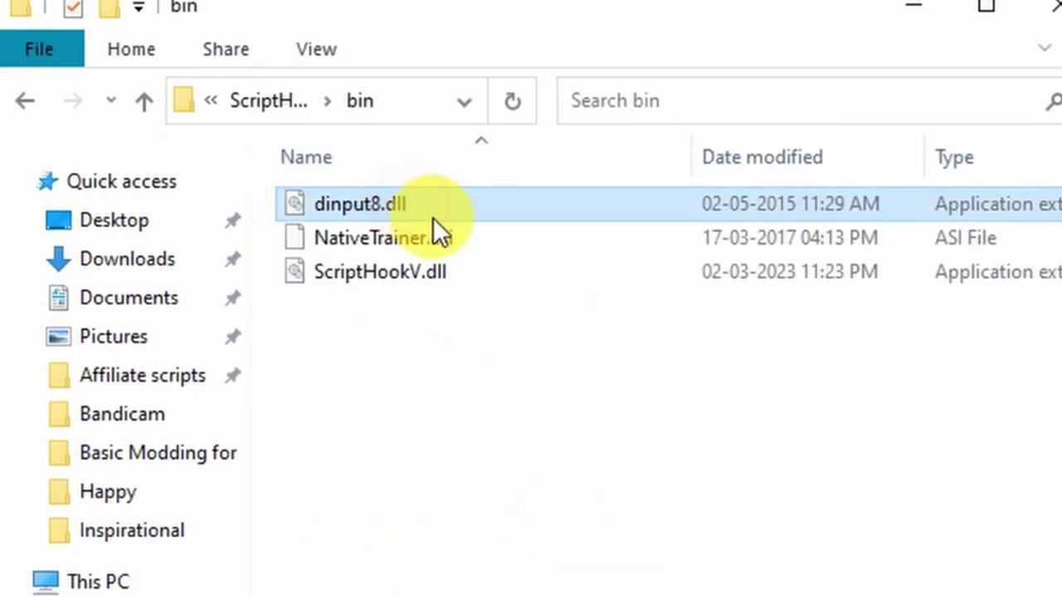
{"action": "left_click", "coordinate": [446, 272], "text": "ctrl"}
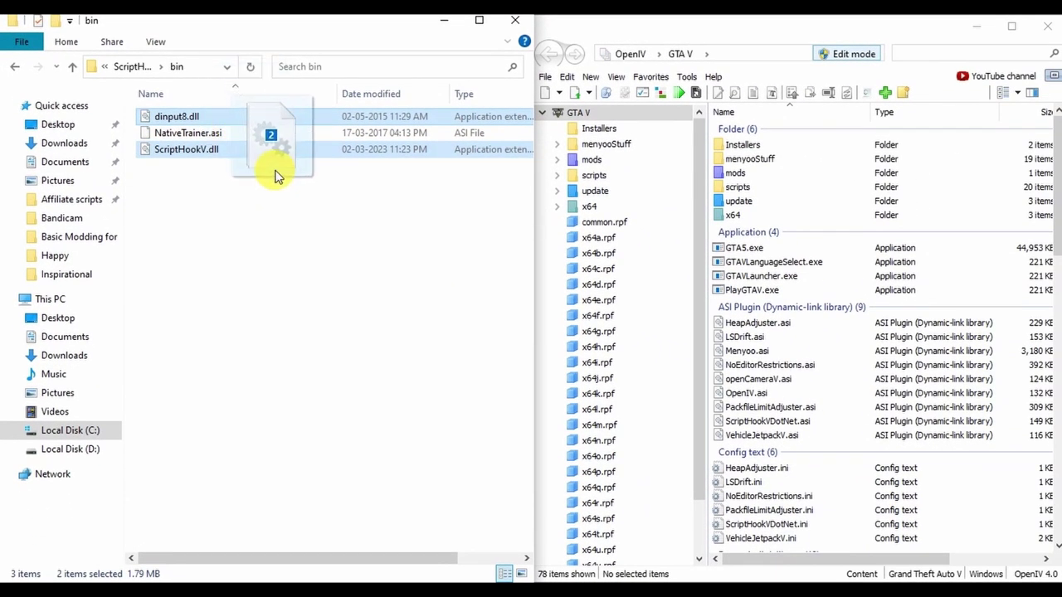
{"action": "left_click_drag", "start_coordinate": [276, 177], "coordinate": [650, 296]}
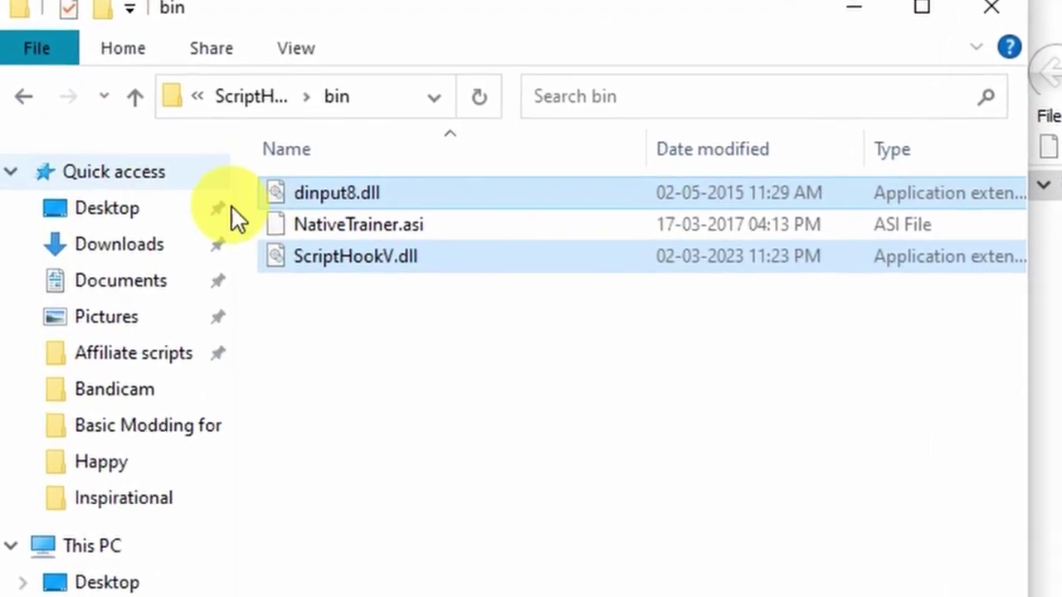
Copy all ScriptHookVDotNet files except LICENSE.txt and README.txt from their extracted folder into the GTA V main folder in OpenIV.
{"action": "left_click", "coordinate": [25, 106]}
{"action": "left_click", "coordinate": [25, 106]}
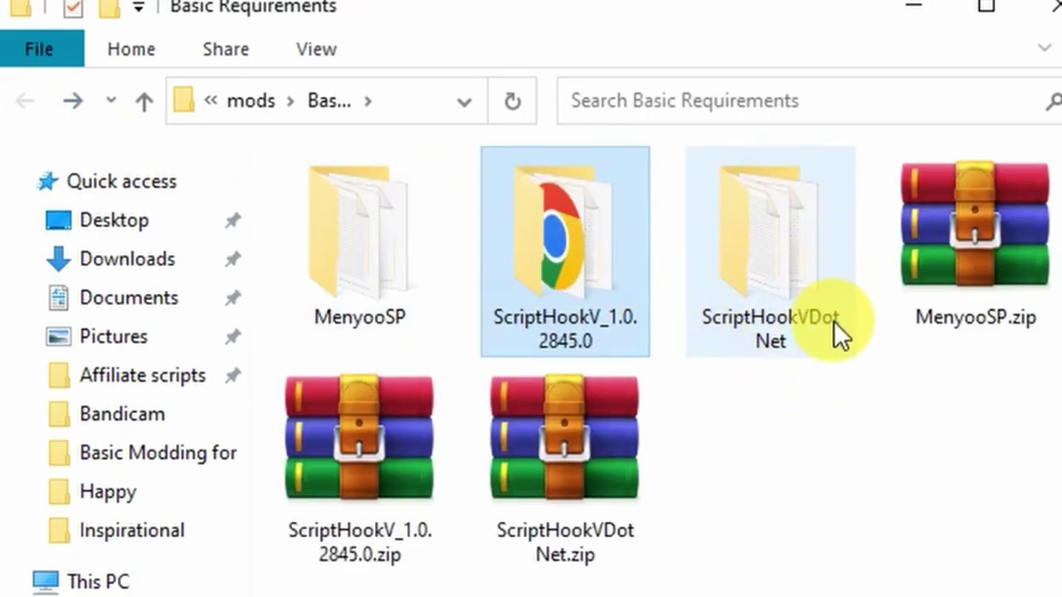
{"action": "double_click", "coordinate": [717, 269]}
{"action": "left_click_drag", "start_coordinate": [414, 499], "coordinate": [505, 282]}
{"action": "left_click_drag", "start_coordinate": [526, 357], "coordinate": [651, 385]}
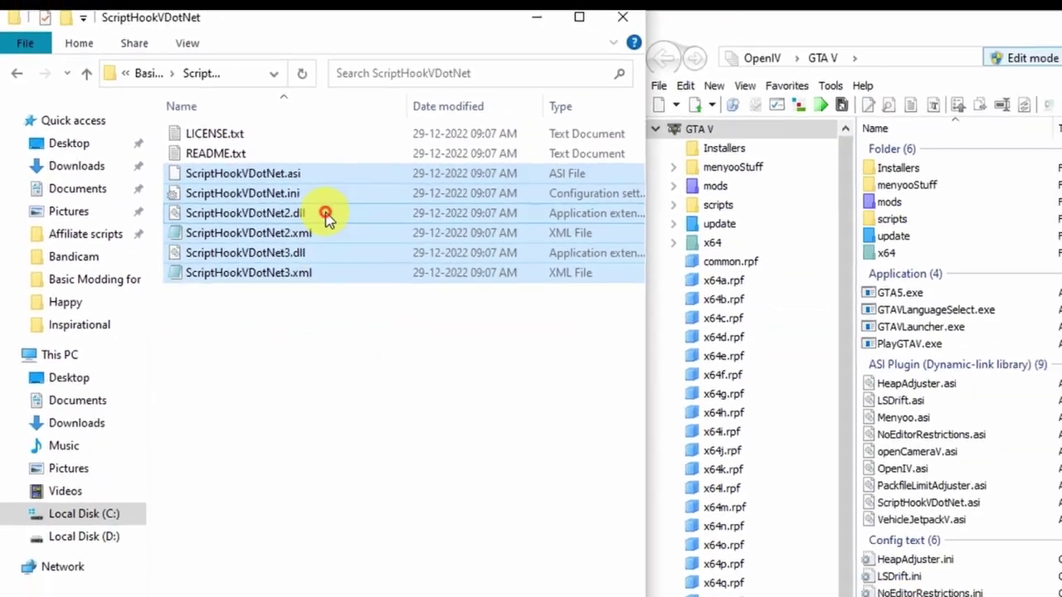
Copy the selected ScriptHookVDotNet files, plus menyooStuff and Menyoo.asi from the MenyooSP folder, into the GTA V main folder in OpenIV.
{"action": "left_click_drag", "start_coordinate": [357, 242], "coordinate": [481, 295]}
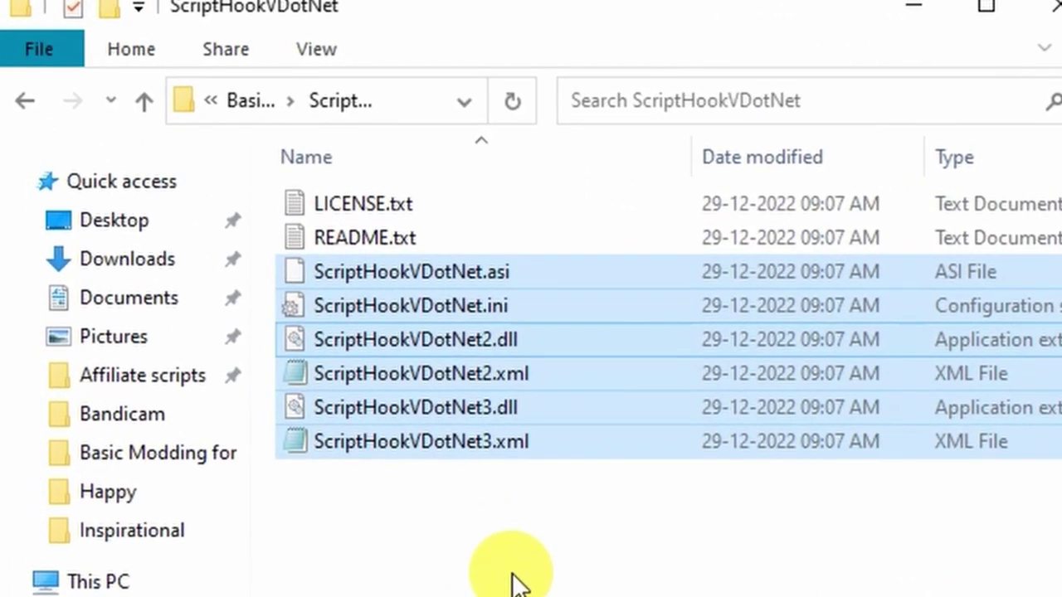
{"action": "left_click", "coordinate": [31, 100]}
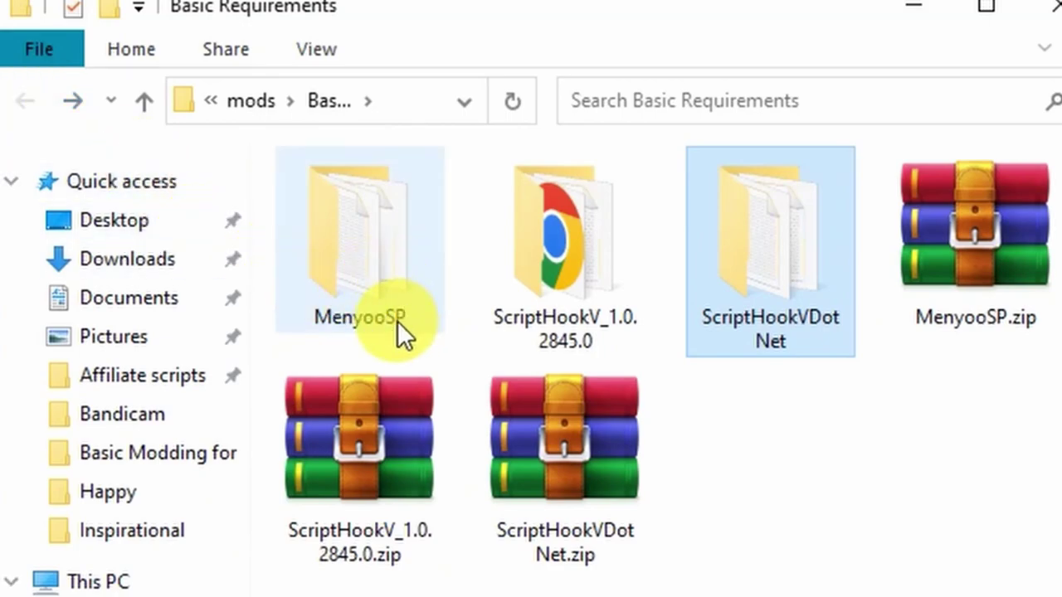
{"action": "double_click", "coordinate": [365, 249]}
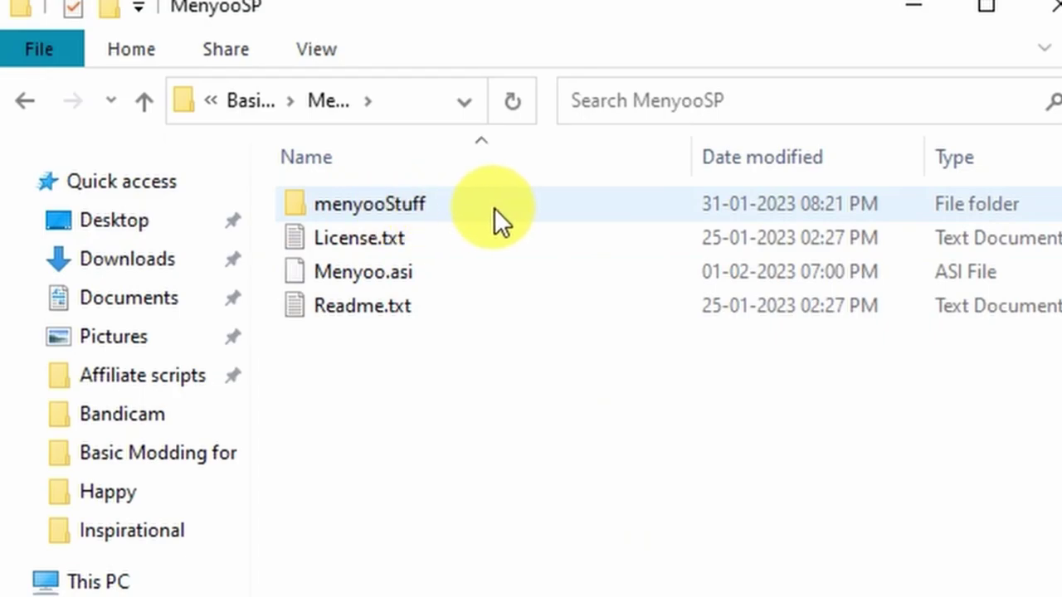
{"action": "left_click", "coordinate": [495, 208]}
{"action": "left_click", "coordinate": [471, 276], "text": "ctrl"}
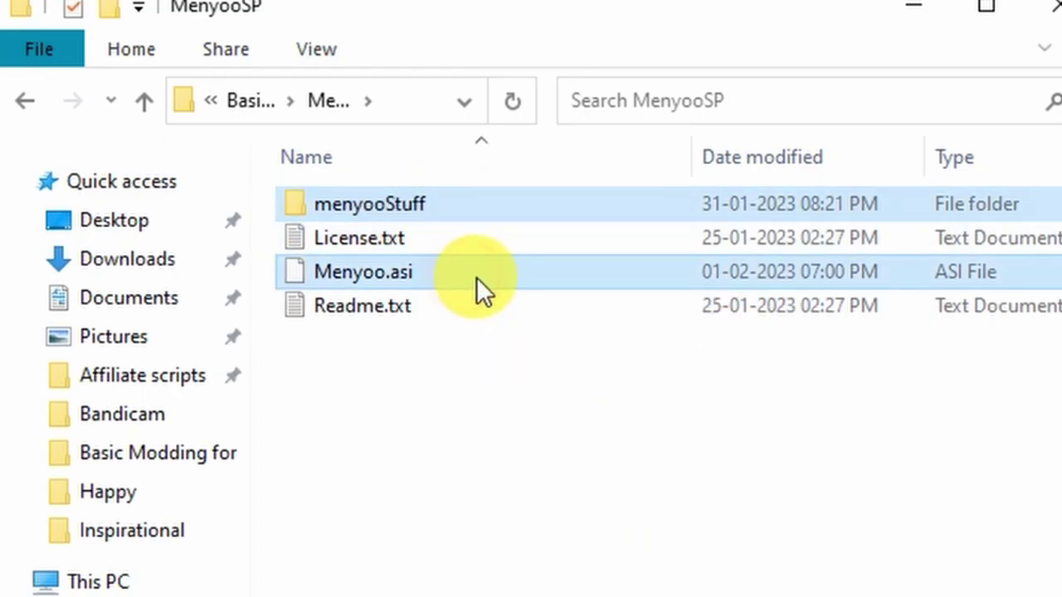
{"action": "left_click_drag", "start_coordinate": [547, 198], "coordinate": [1061, 596]}
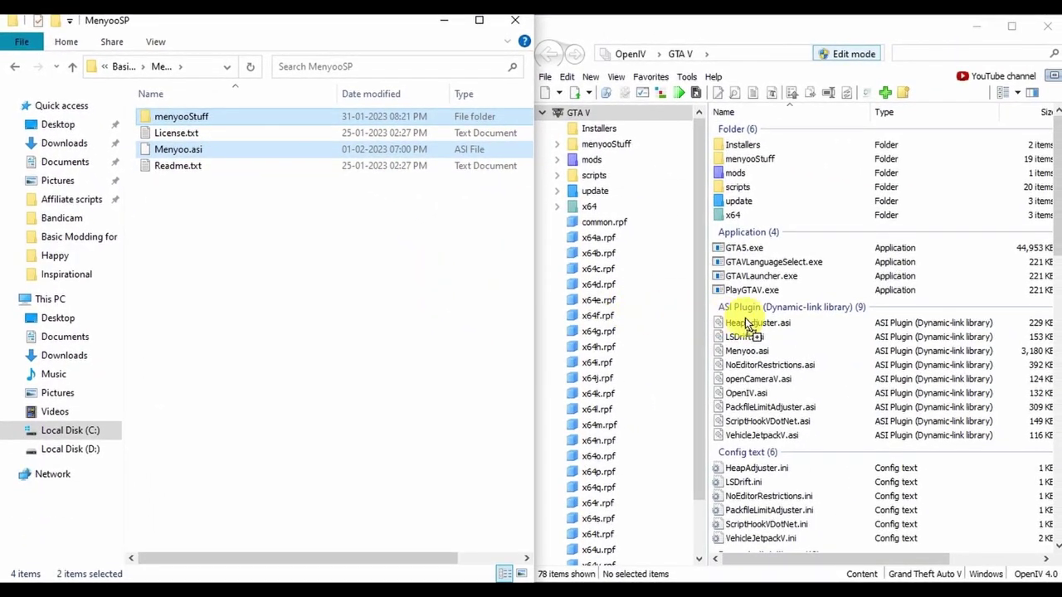
{"action": "left_click_drag", "start_coordinate": [826, 329], "coordinate": [826, 328]}
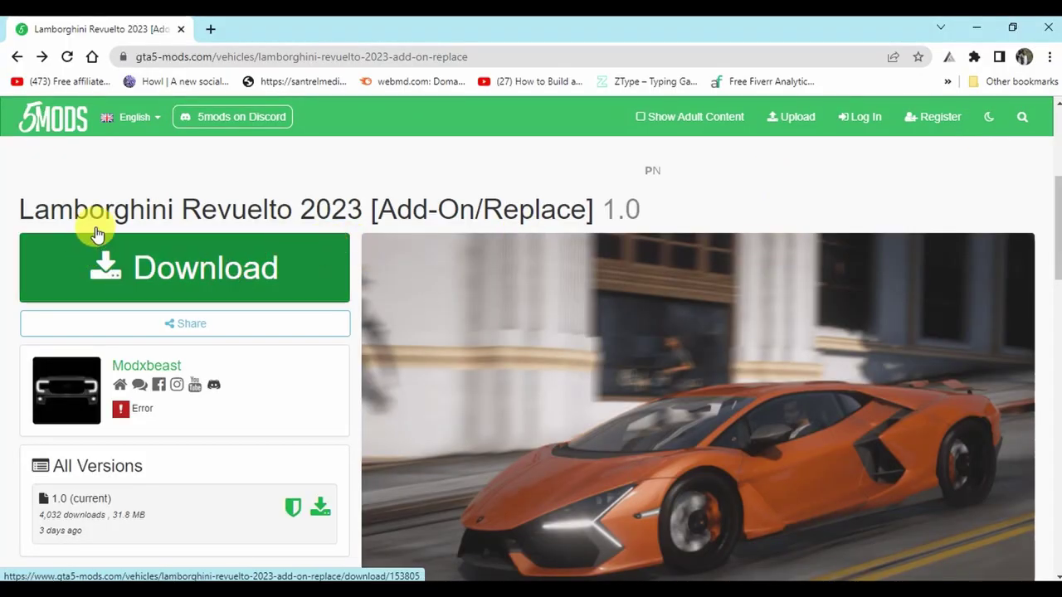
Download the Lamborghini Revuelto 2023 [Add-On/Replace] mod from gta5-mods.com and save its archive in the mods folder on the desktop.
{"action": "left_click", "coordinate": [96, 235]}
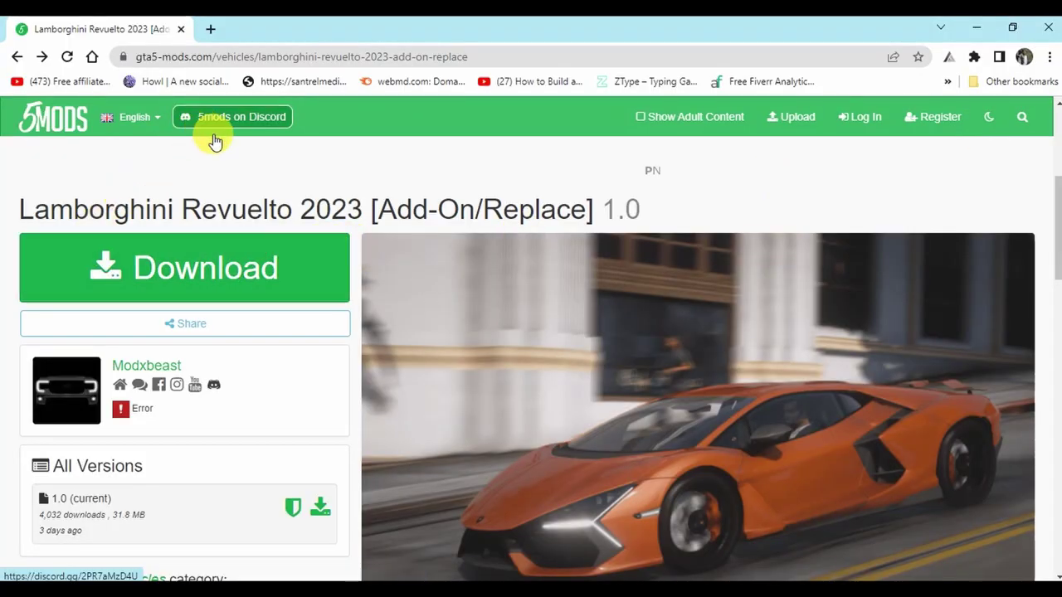
{"action": "left_click_drag", "start_coordinate": [15, 217], "coordinate": [352, 216]}
{"action": "left_click", "coordinate": [263, 184]}
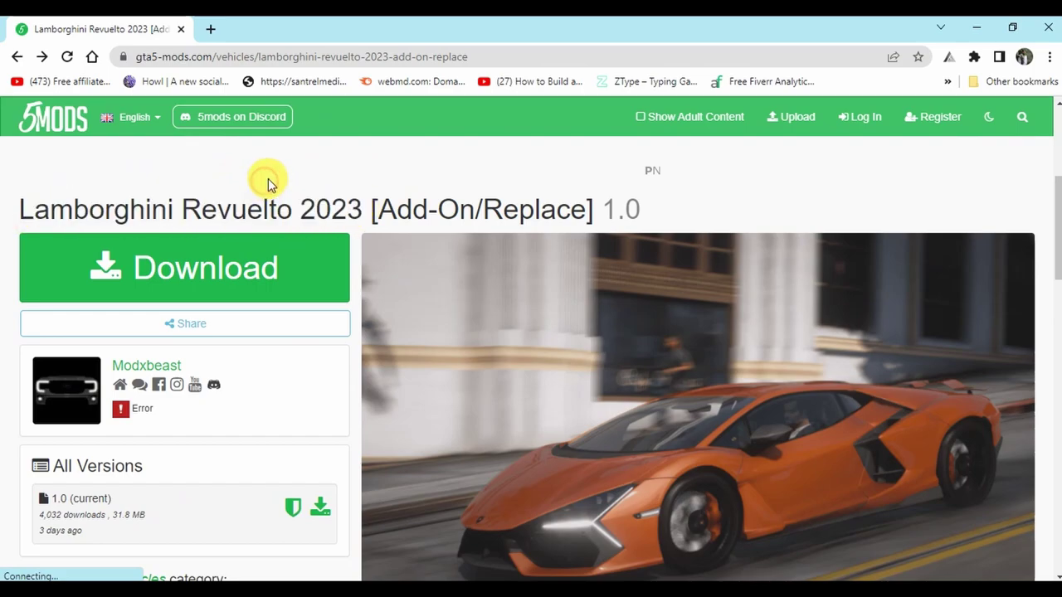
{"action": "left_click", "coordinate": [490, 58]}
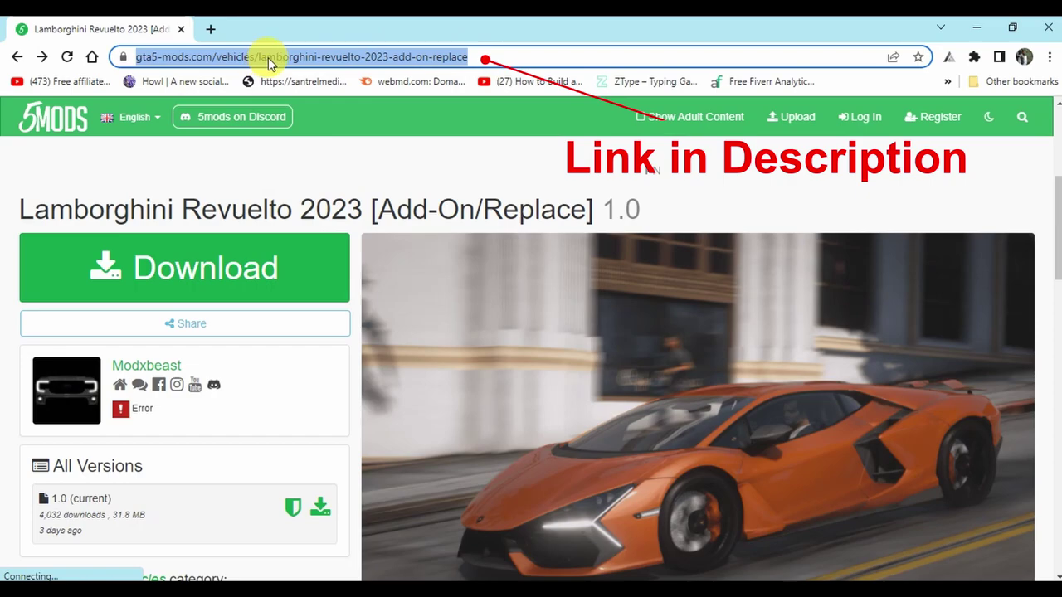
{"action": "left_click", "coordinate": [224, 245]}
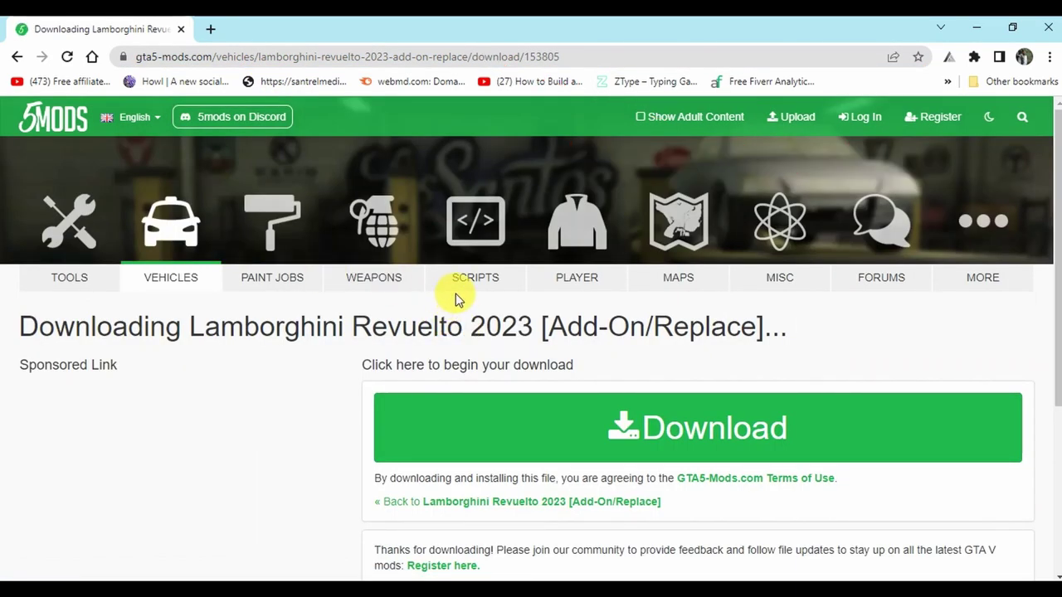
{"action": "left_click", "coordinate": [608, 427]}
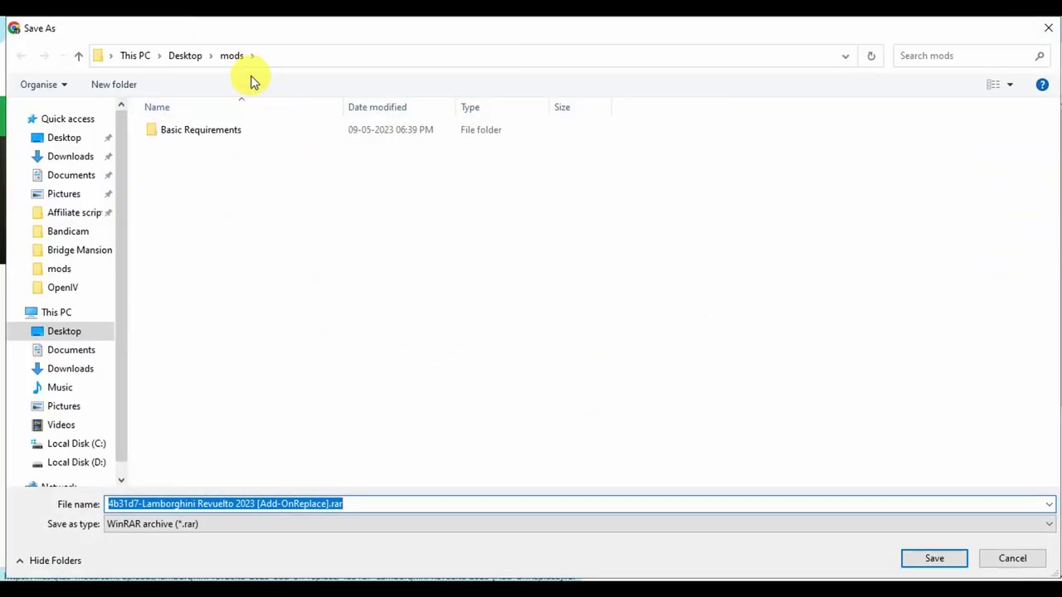
{"action": "left_click", "coordinate": [67, 142]}
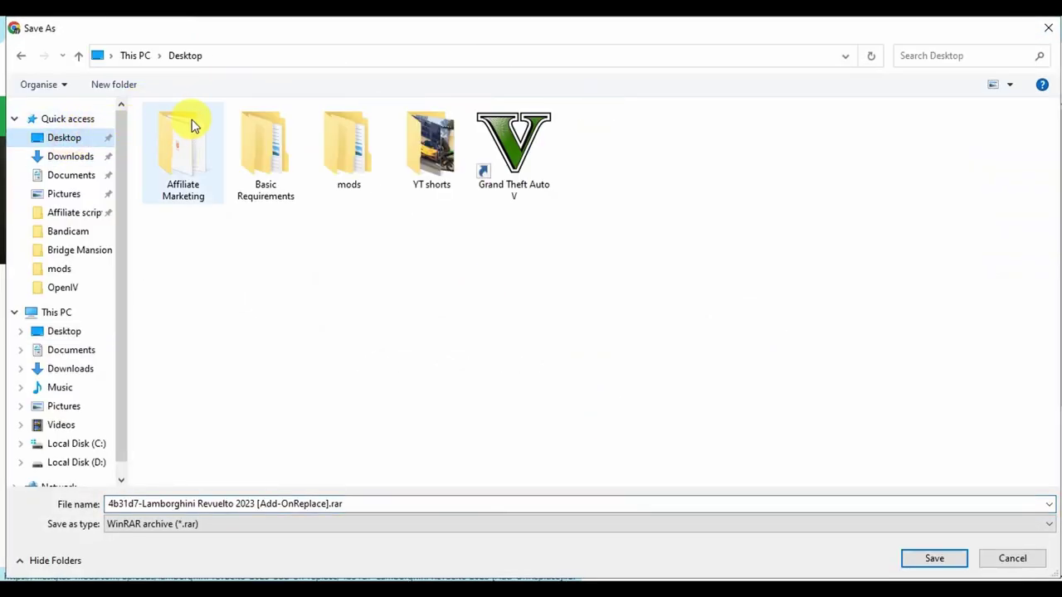
{"action": "double_click", "coordinate": [338, 166]}
{"action": "left_click", "coordinate": [933, 557]}
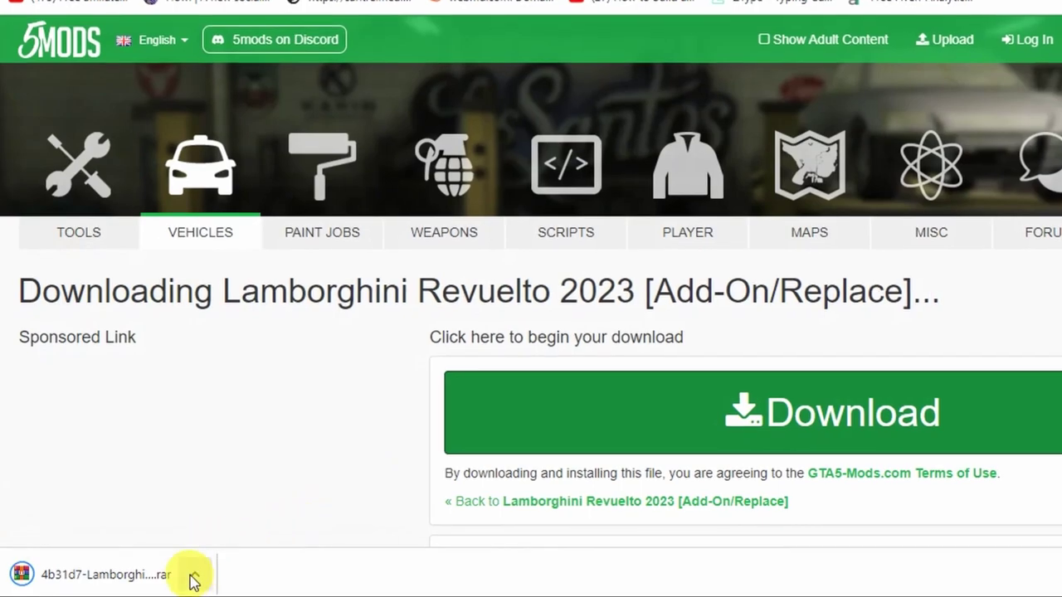
Extract the downloaded Lamborghini Revuelto 2023 archive into its own named folder inside the mods folder, and minimize the open windows.
{"action": "left_click", "coordinate": [196, 575]}
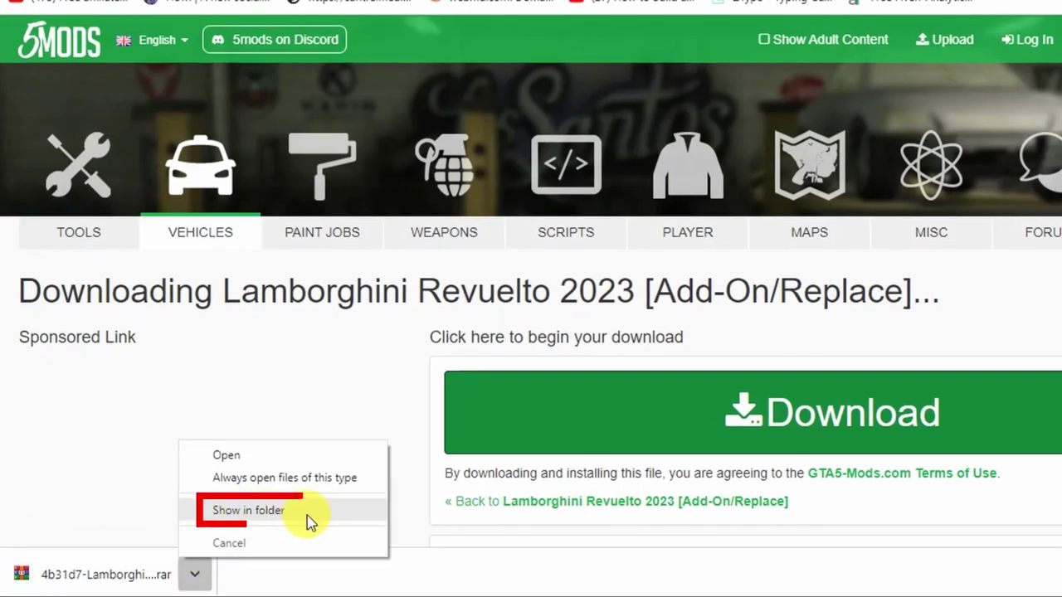
{"action": "left_click", "coordinate": [307, 517]}
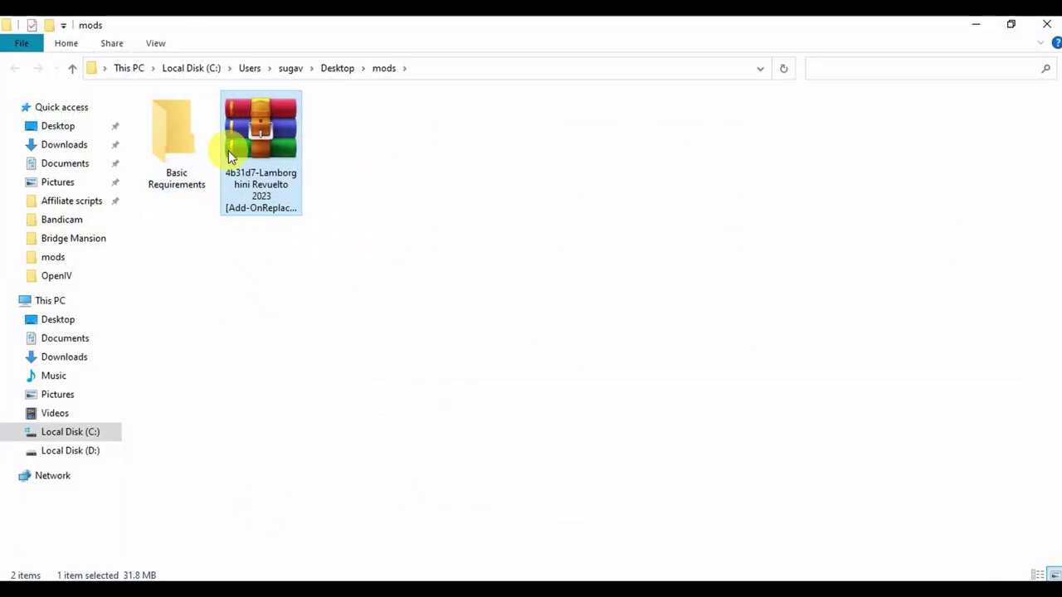
{"action": "right_click", "coordinate": [265, 159]}
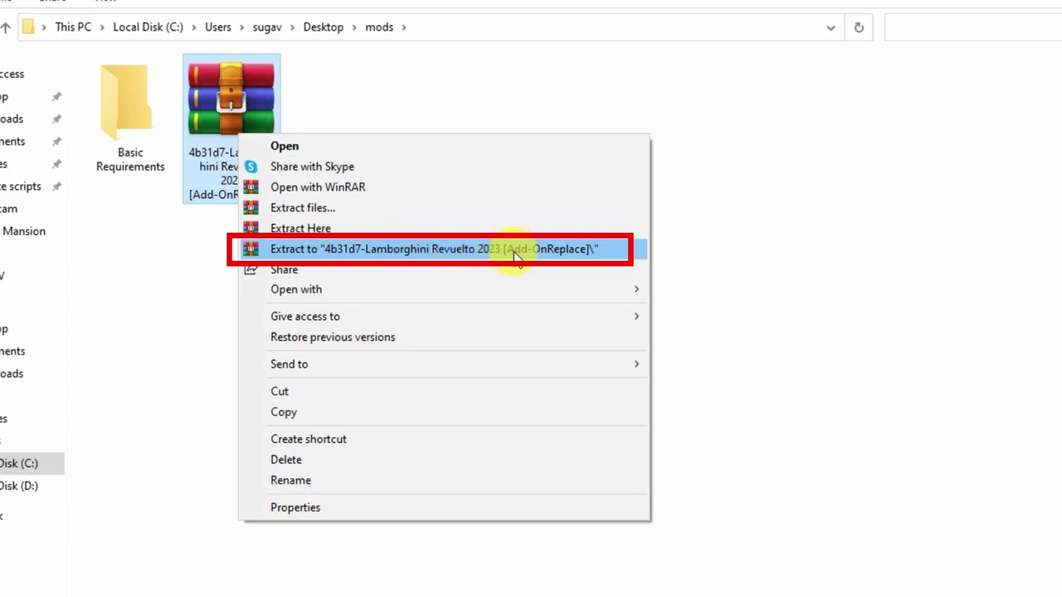
{"action": "left_click", "coordinate": [398, 254]}
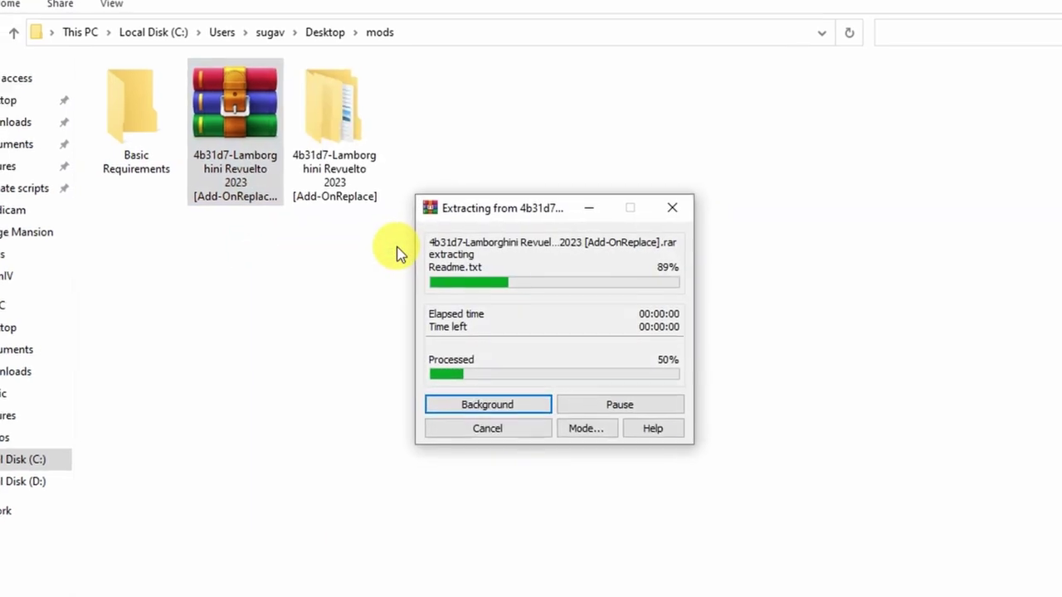
{"action": "left_click", "coordinate": [588, 237]}
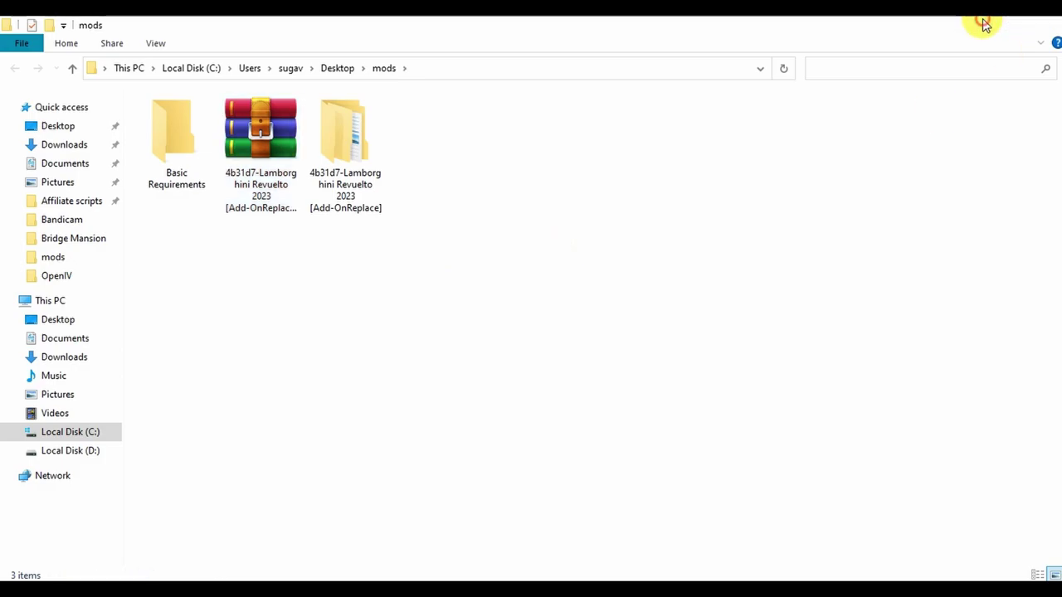
{"action": "left_click", "coordinate": [983, 25]}
{"action": "left_click", "coordinate": [984, 23]}
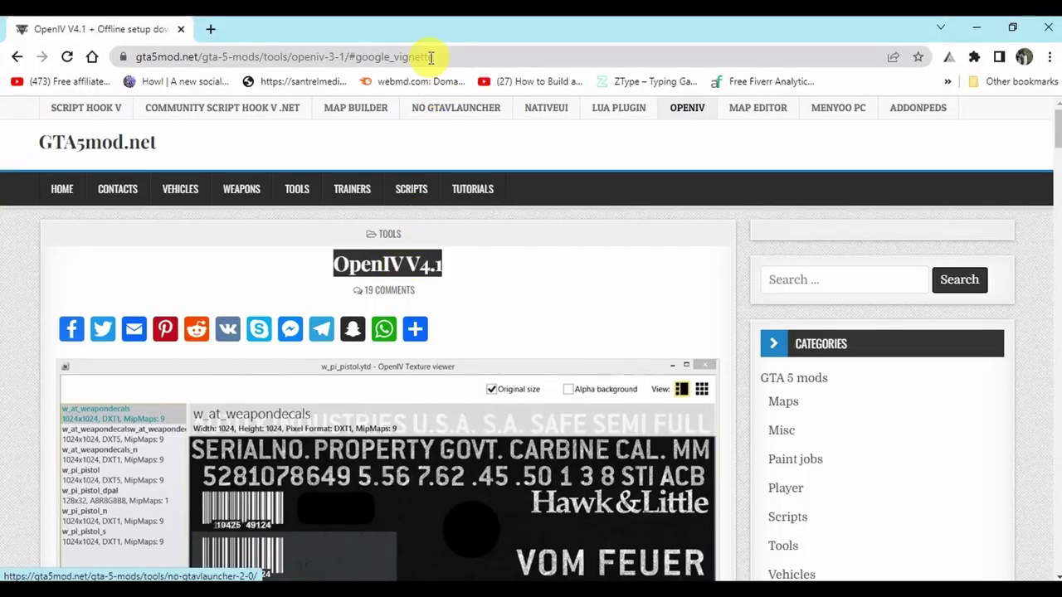
Download OpenIVSetup_offline from the OpenIV V4.1 page on gta5mod.net and save OpenIVSetup_offline.rar in the desktop's mods folder.
{"action": "left_click", "coordinate": [431, 57]}
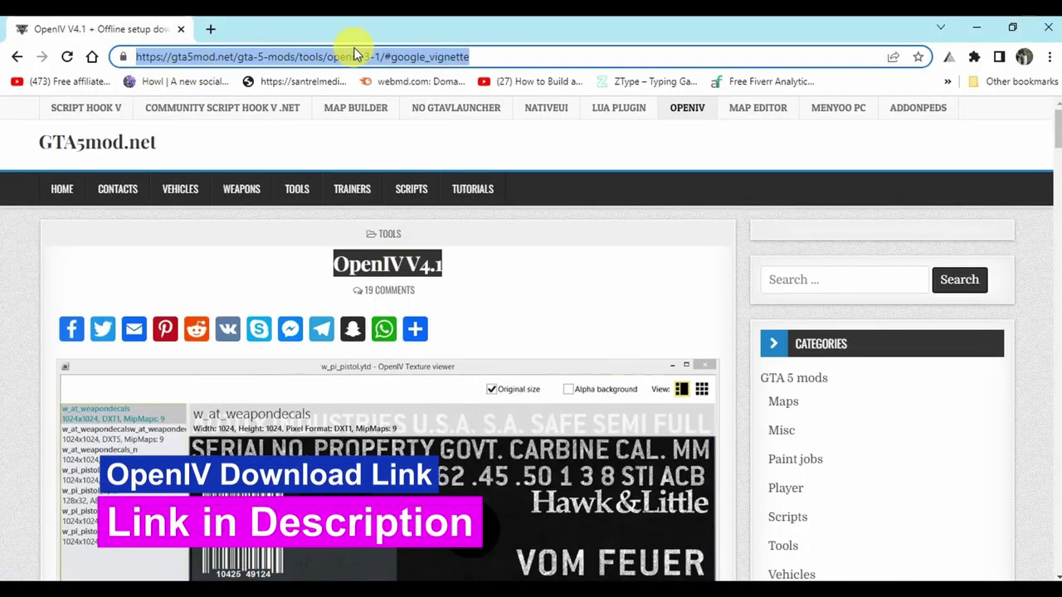
{"action": "left_click", "coordinate": [501, 270]}
{"action": "scroll", "coordinate": [502, 269], "scroll_direction": "down", "scroll_amount": 8}
{"action": "scroll", "coordinate": [502, 267], "scroll_direction": "down", "scroll_amount": 13}
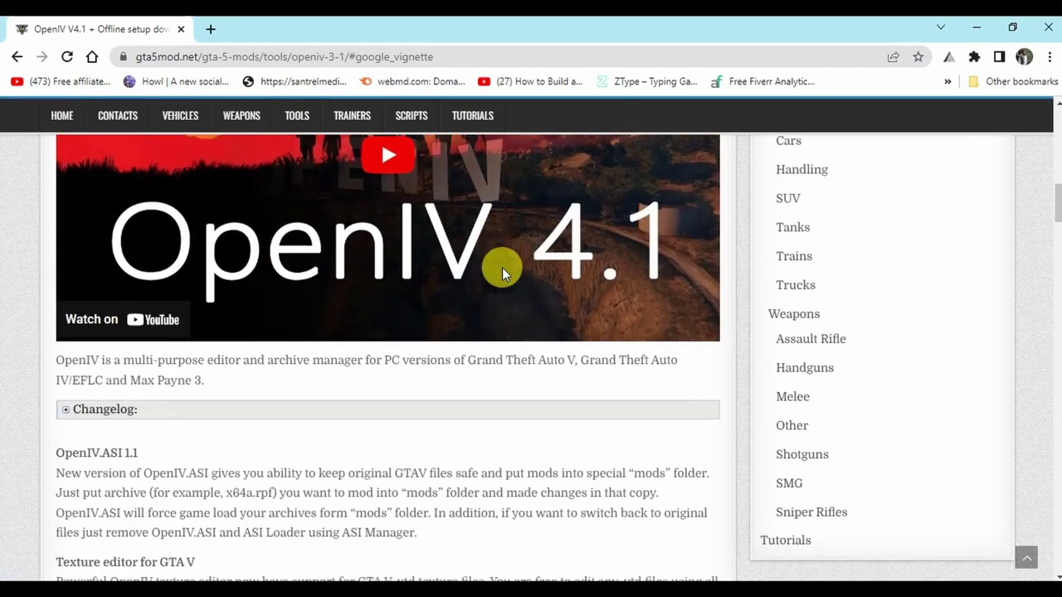
{"action": "scroll", "coordinate": [498, 282], "scroll_direction": "down", "scroll_amount": 2}
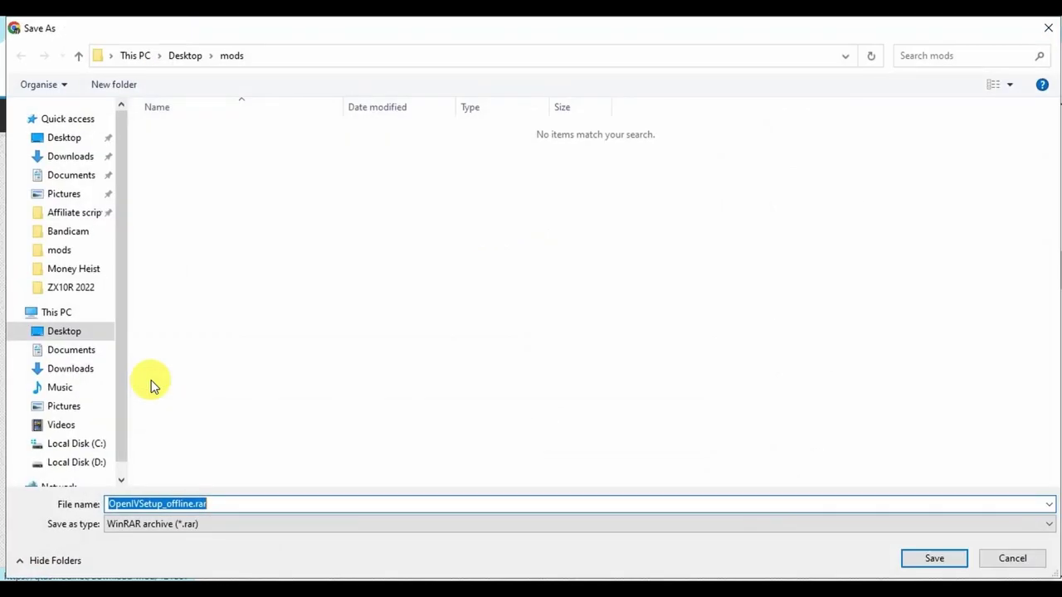
{"action": "left_click", "coordinate": [67, 137]}
{"action": "double_click", "coordinate": [174, 170]}
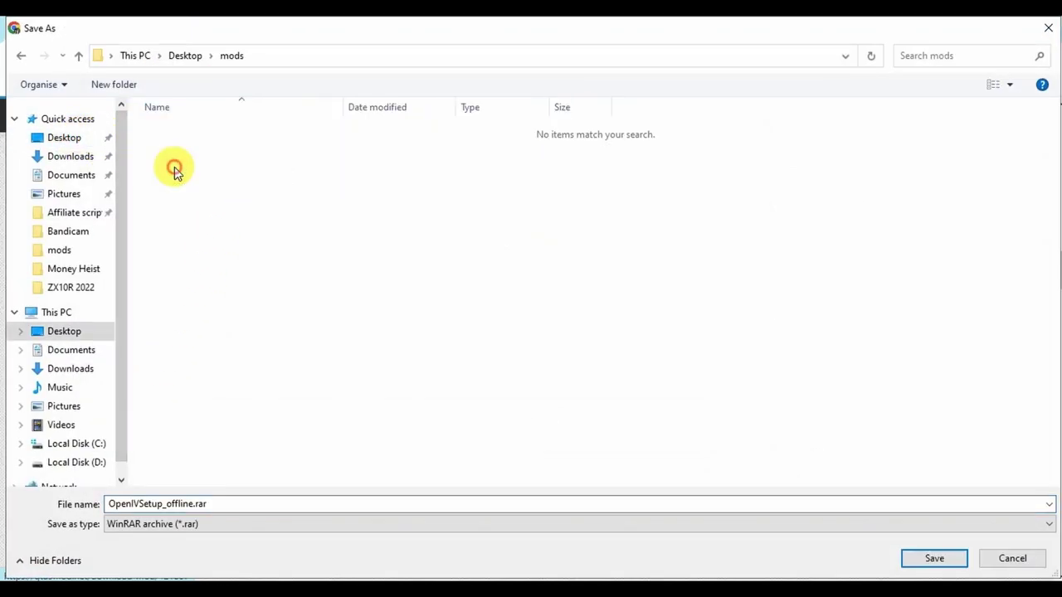
{"action": "left_click", "coordinate": [921, 559]}
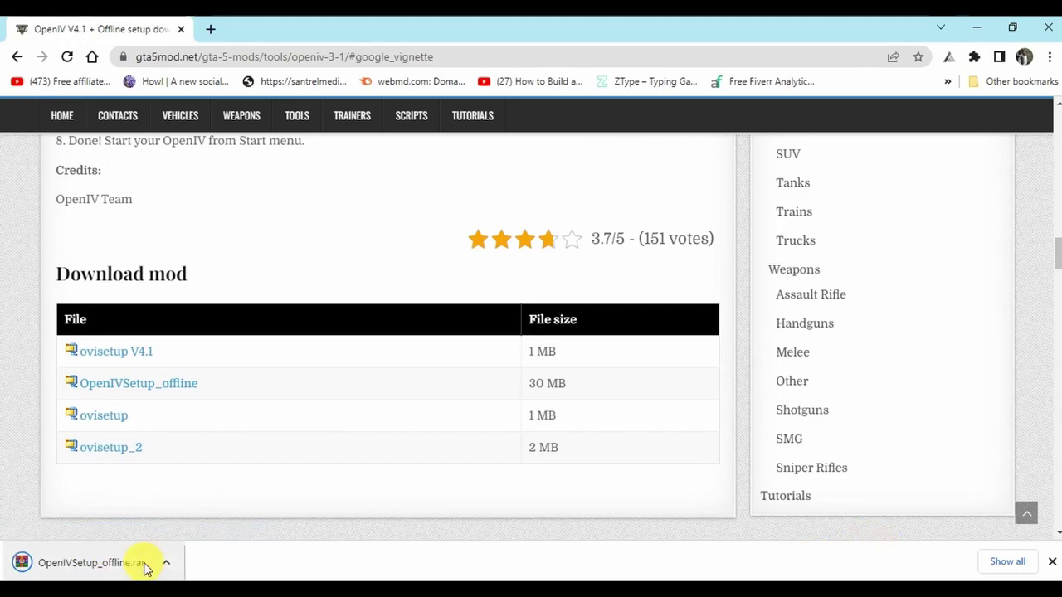
Show the downloaded OpenIVSetup_offline.rar in its folder and extract it to a folder named OpenIVSetup_offline.
{"action": "left_click", "coordinate": [159, 563]}
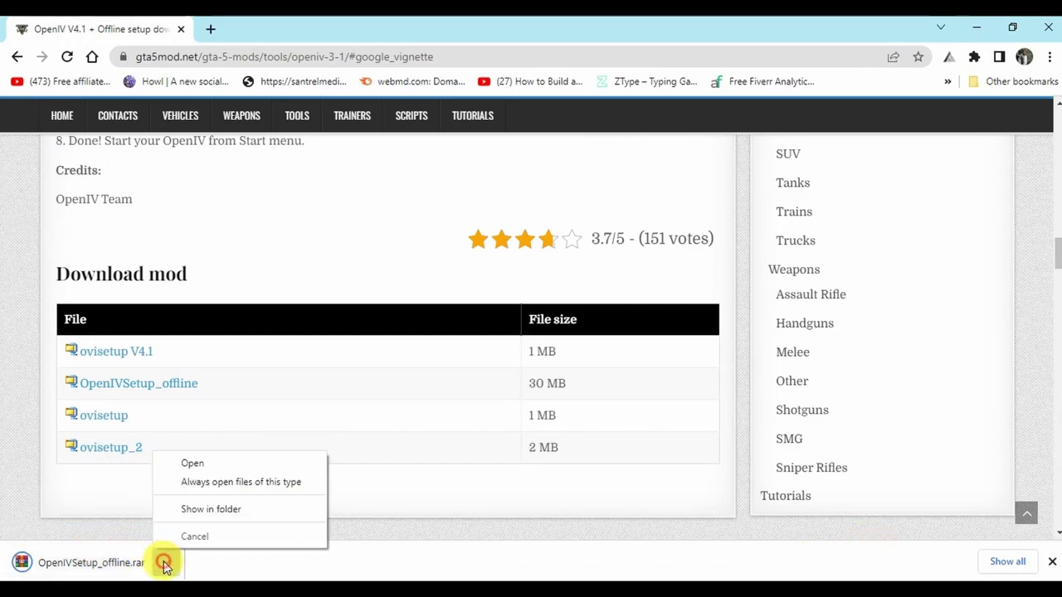
{"action": "left_click", "coordinate": [190, 507]}
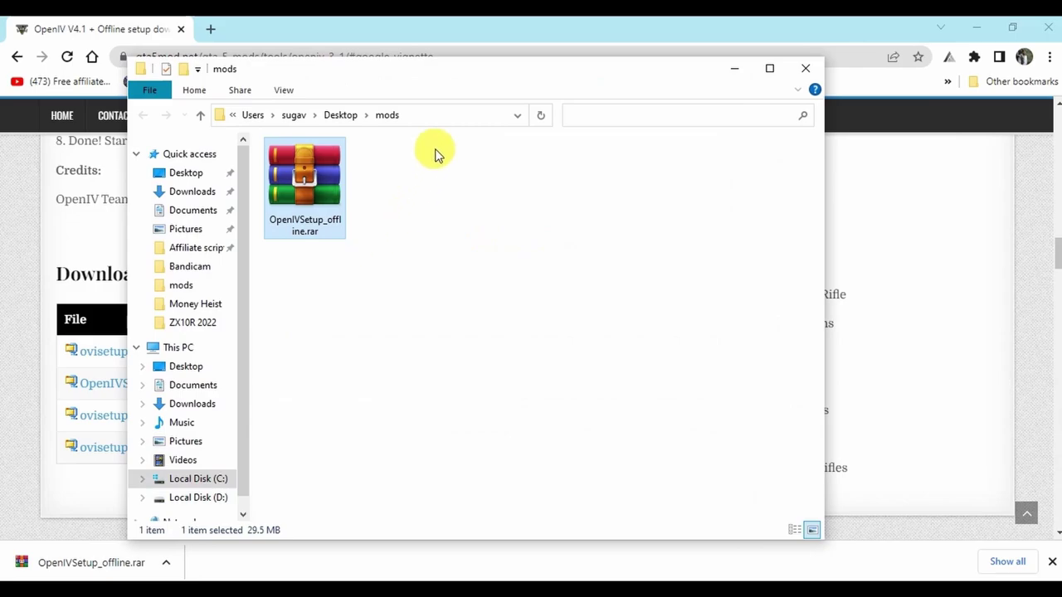
{"action": "double_click", "coordinate": [461, 83]}
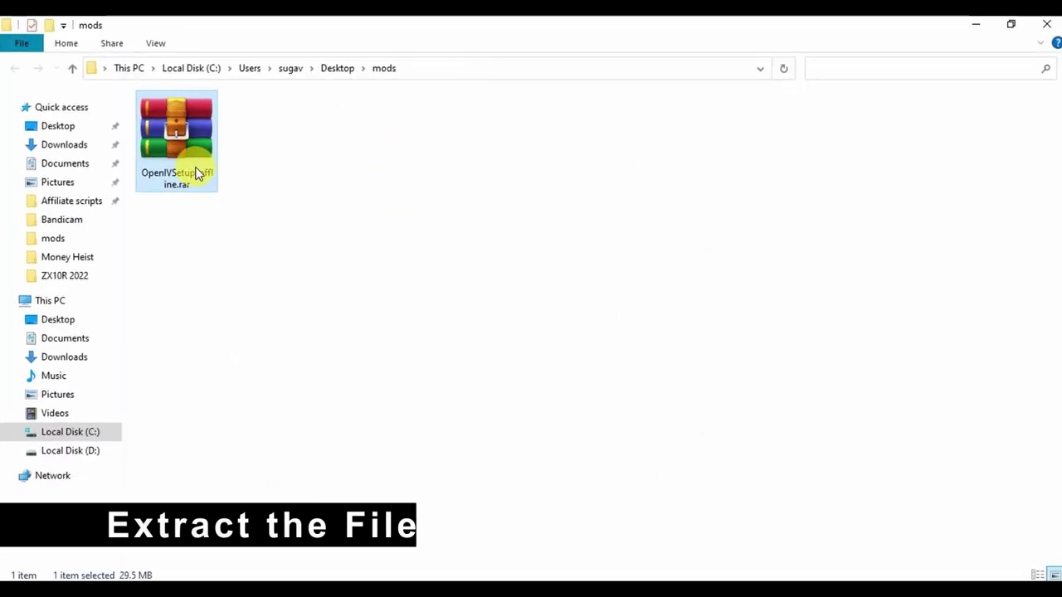
{"action": "right_click", "coordinate": [185, 148]}
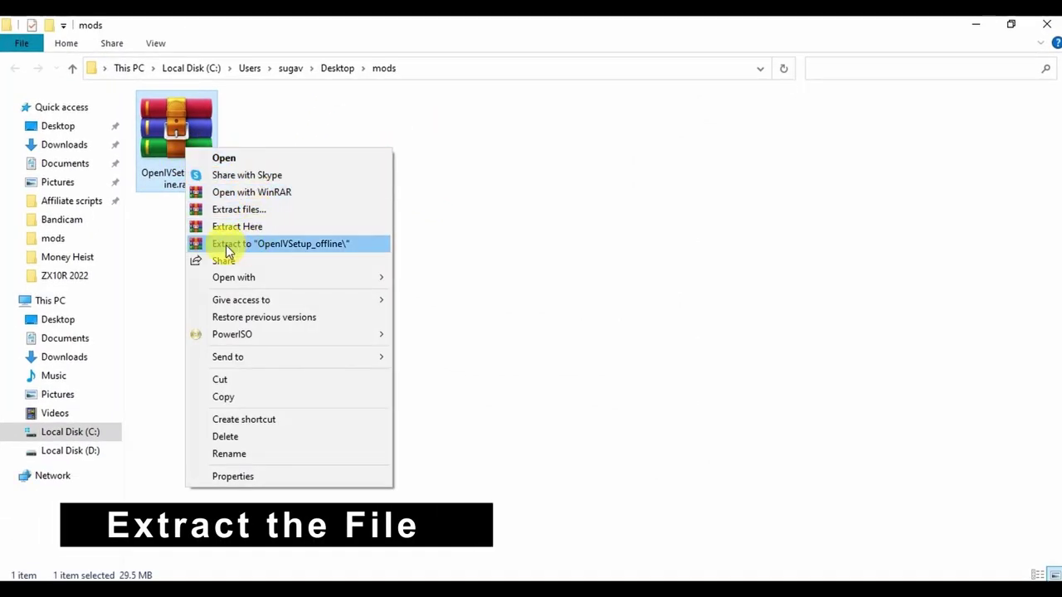
{"action": "left_click", "coordinate": [251, 246]}
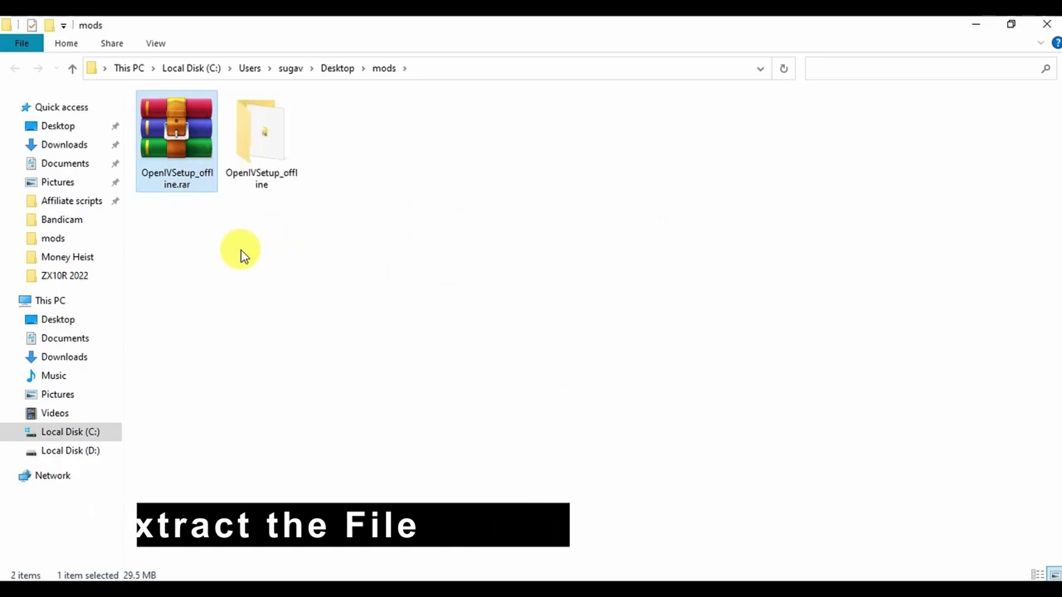
Run OpenIVSetup.exe from the extracted folder and install OpenIV on this computer in English with a desktop icon, accepting the license terms.
{"action": "double_click", "coordinate": [256, 149]}
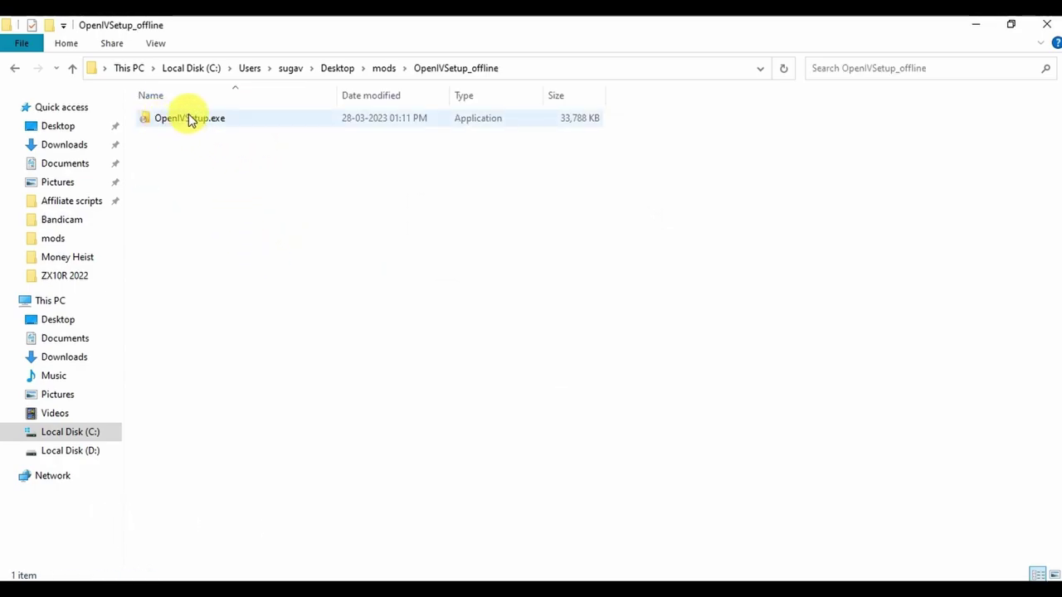
{"action": "double_click", "coordinate": [189, 117]}
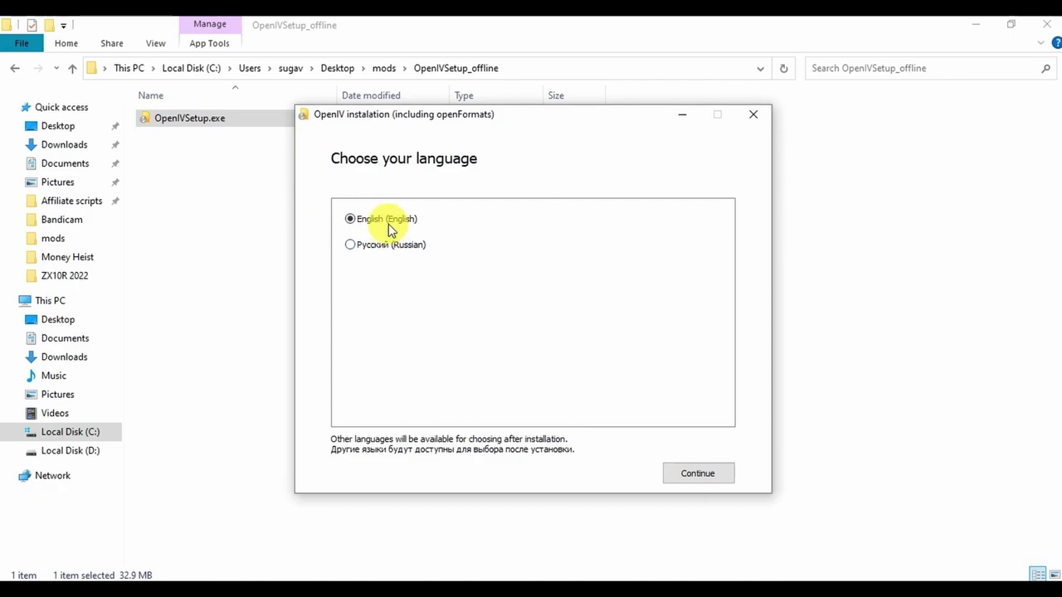
{"action": "left_click", "coordinate": [698, 475]}
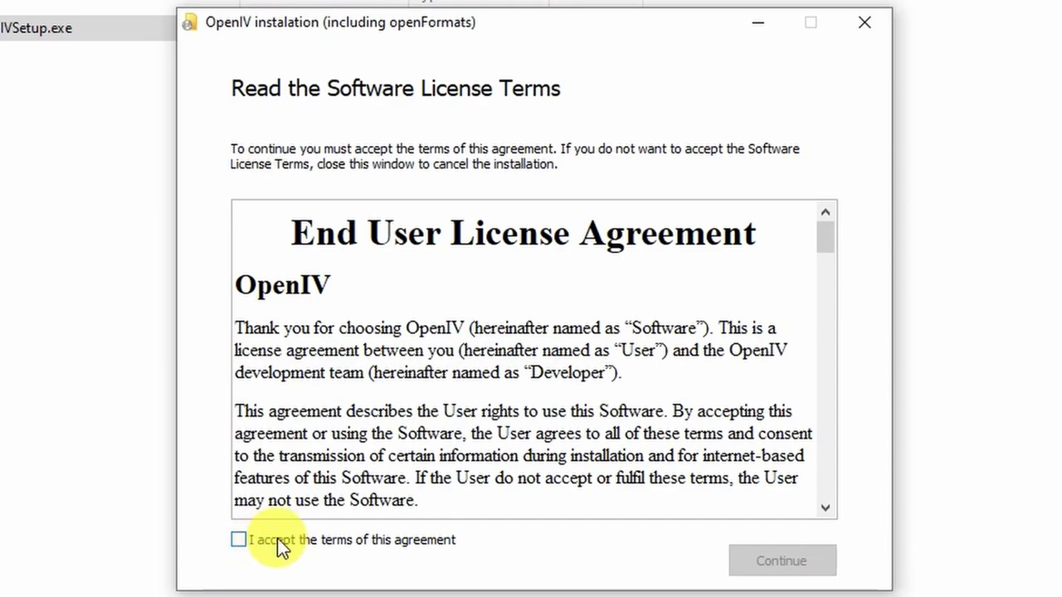
{"action": "left_click", "coordinate": [277, 538]}
{"action": "left_click", "coordinate": [780, 563]}
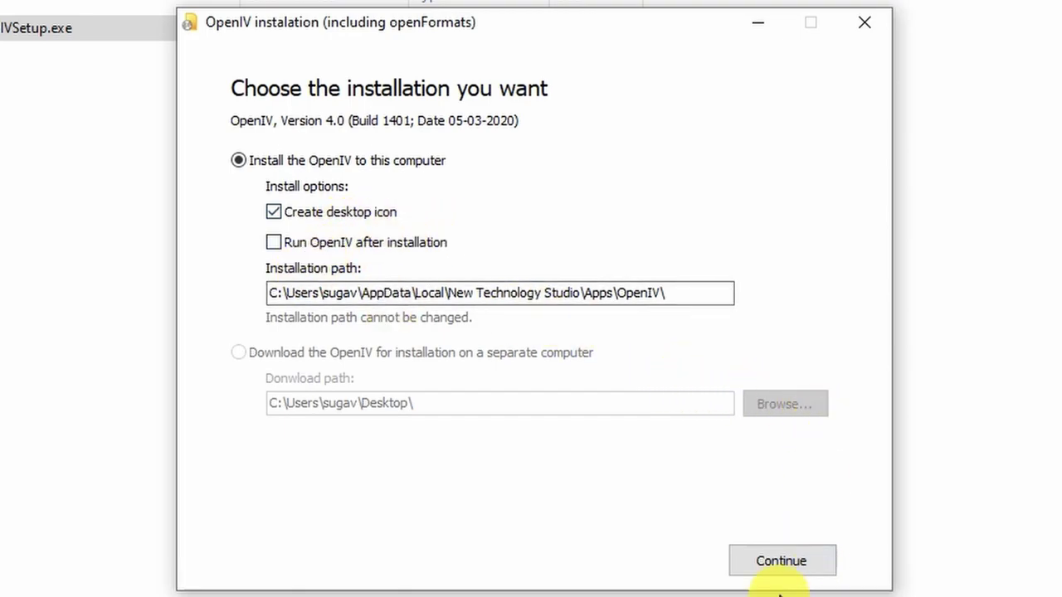
{"action": "left_click", "coordinate": [778, 561]}
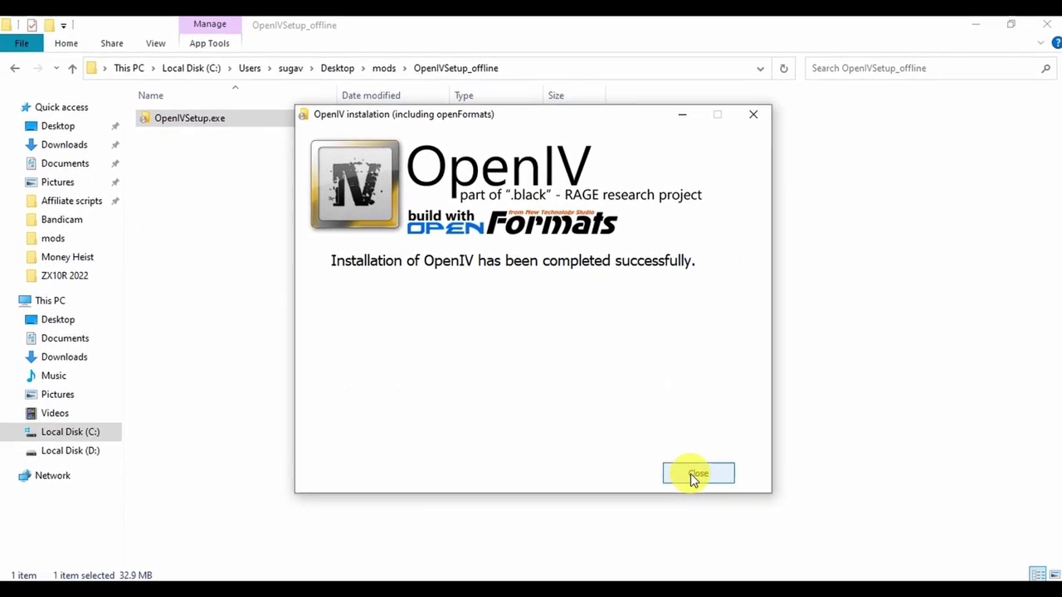
{"action": "left_click", "coordinate": [688, 478]}
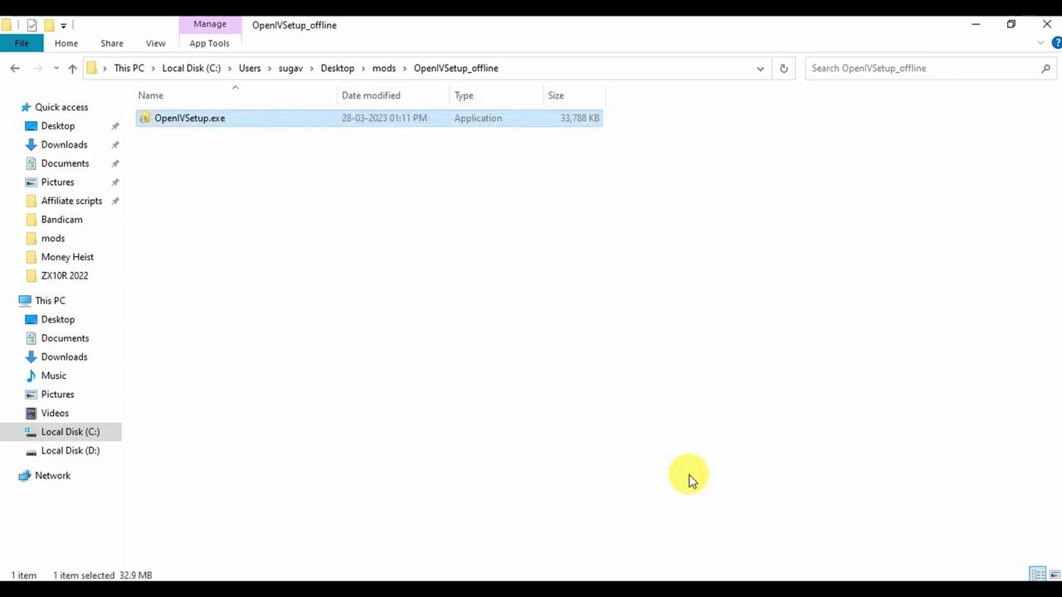
Close the setup folder and the browser, and move the OpenIV shortcut to the middle of the desktop.
{"action": "left_click", "coordinate": [1051, 23]}
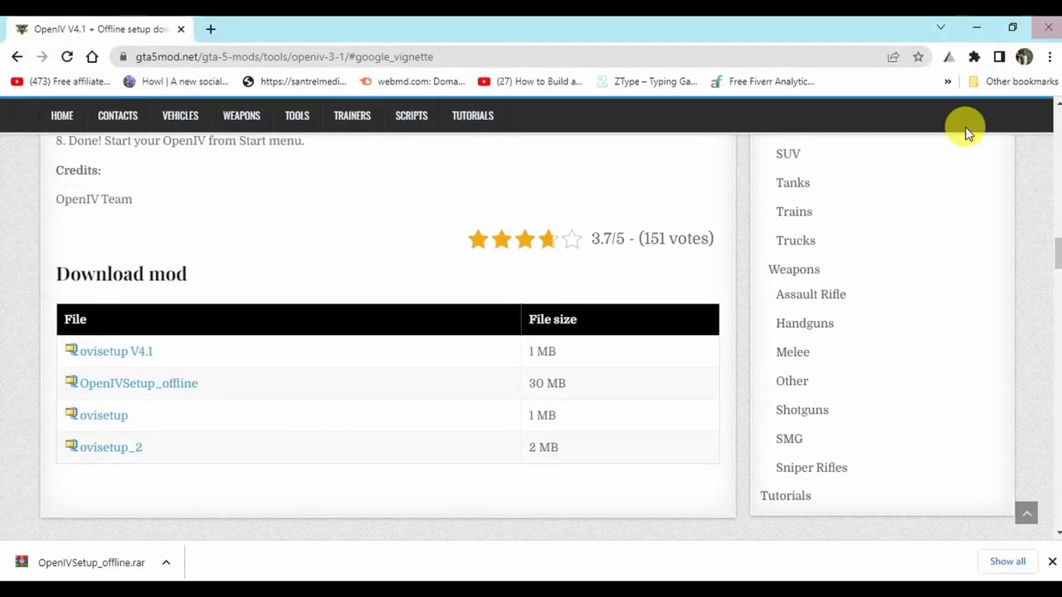
{"action": "left_click", "coordinate": [1051, 25]}
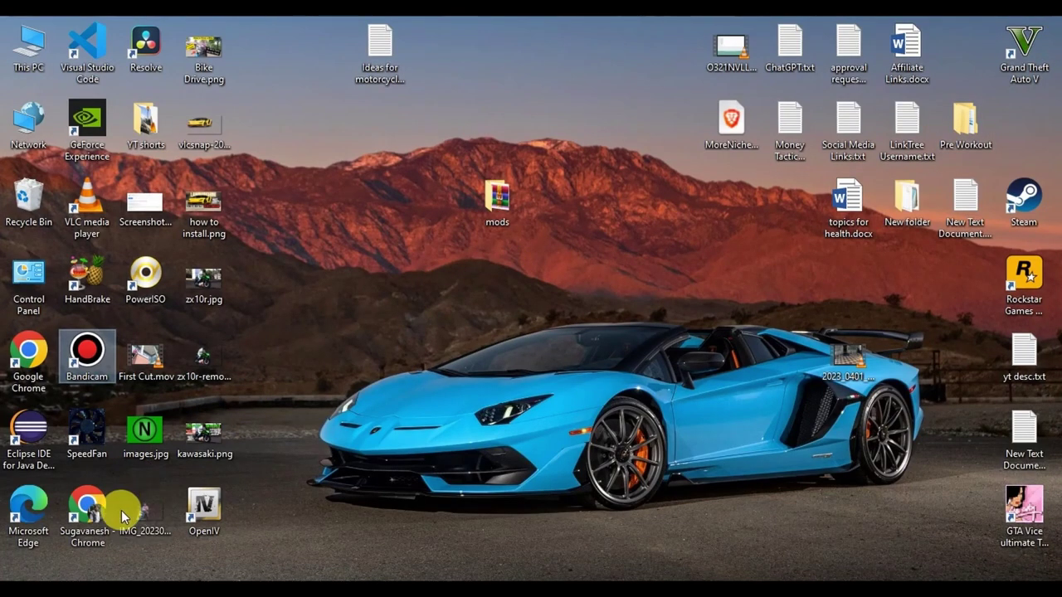
{"action": "left_click_drag", "start_coordinate": [184, 513], "coordinate": [617, 277]}
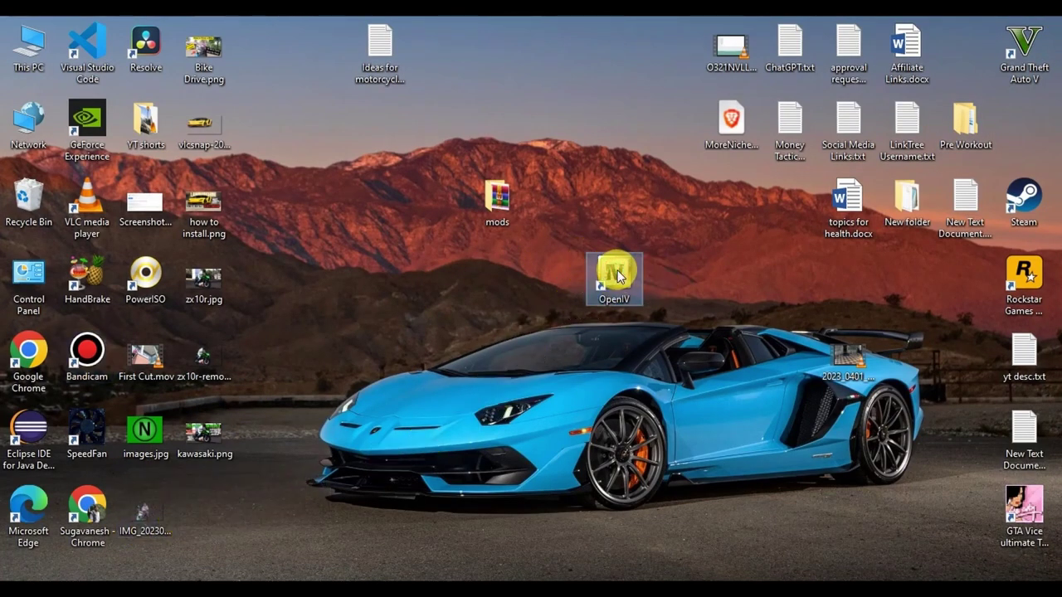
Launch OpenIV and choose the Windows version of Grand Theft Auto V.
{"action": "double_click", "coordinate": [616, 276]}
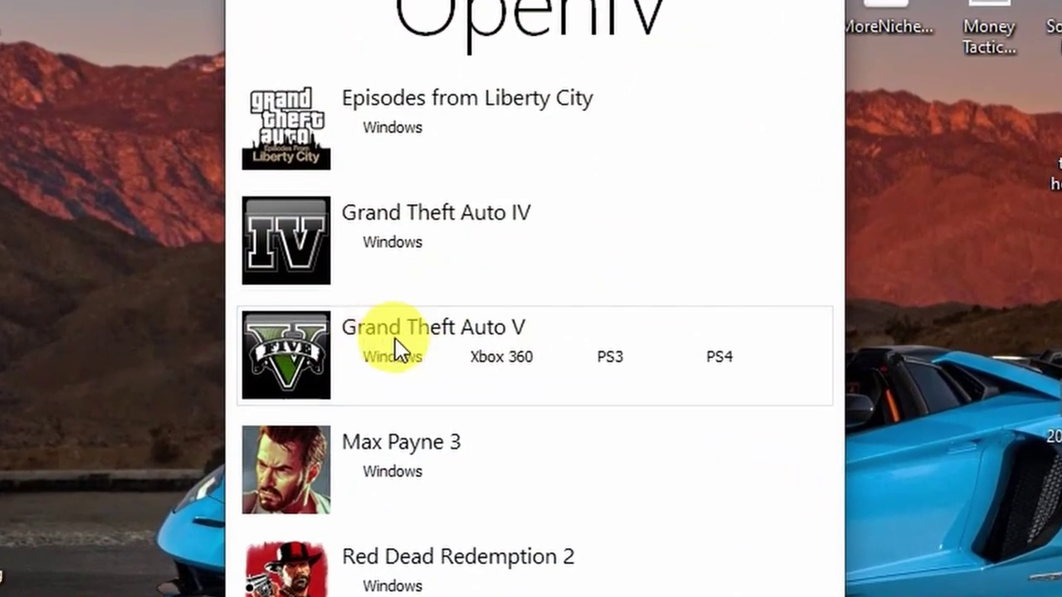
{"action": "left_click", "coordinate": [395, 358]}
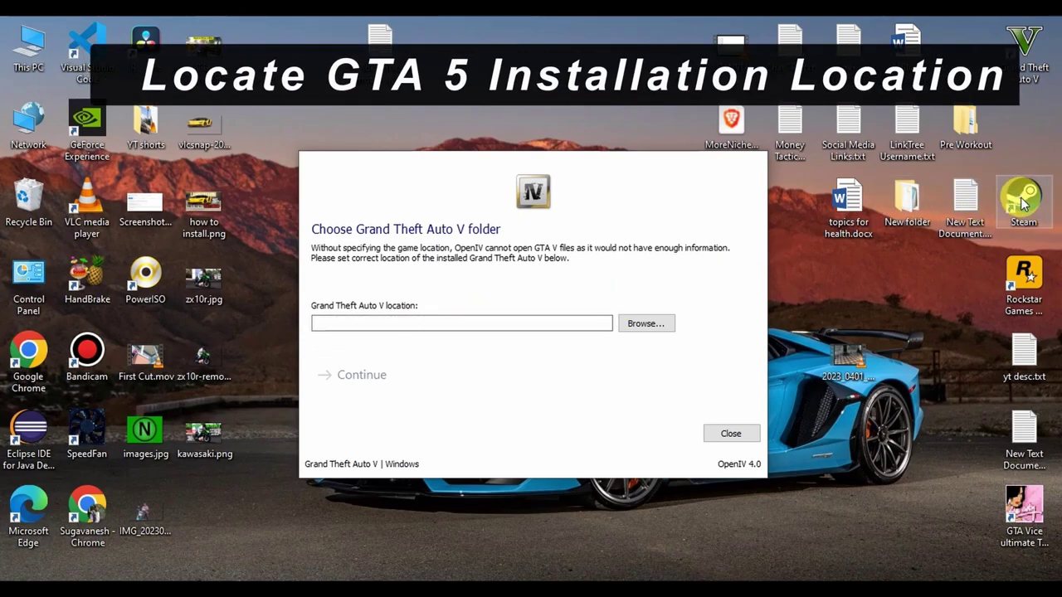
Switch to Steam, dismiss its news window, and browse the local files of Grand Theft Auto V.
{"action": "mouse_move", "coordinate": [1023, 203]}
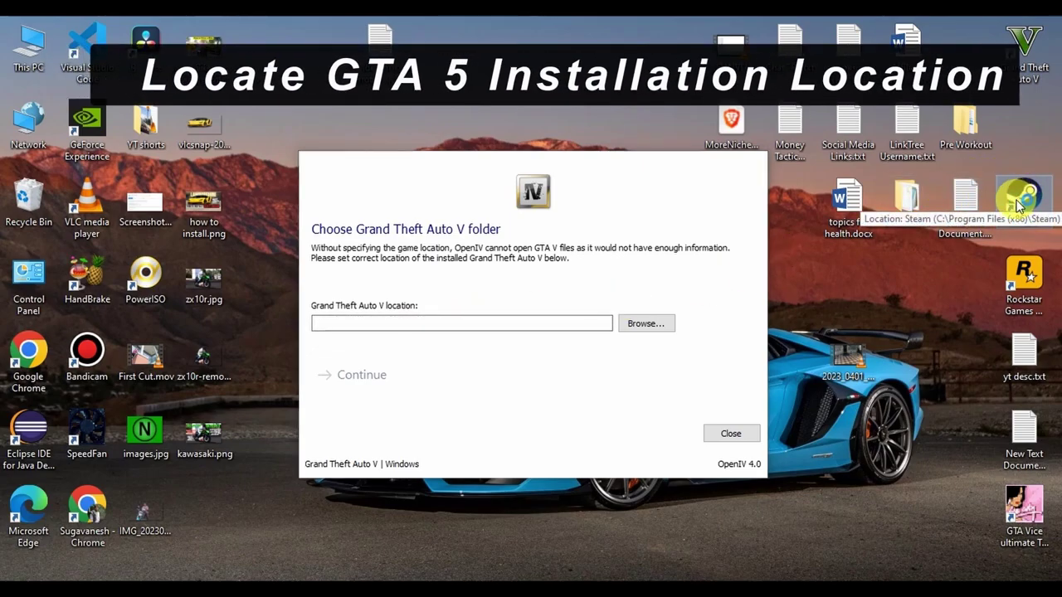
{"action": "double_click", "coordinate": [1022, 202]}
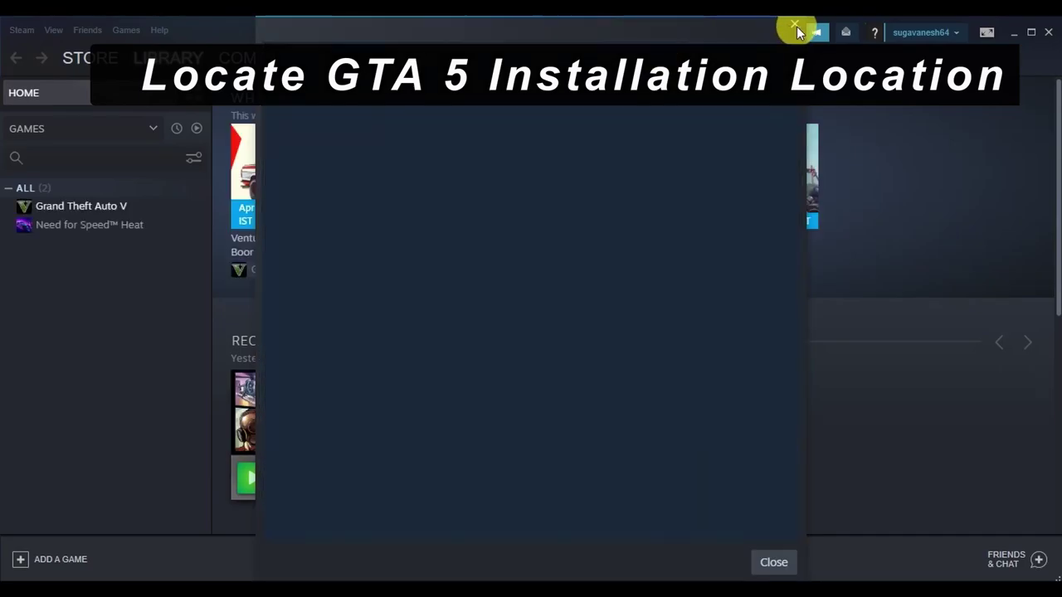
{"action": "left_click", "coordinate": [794, 25]}
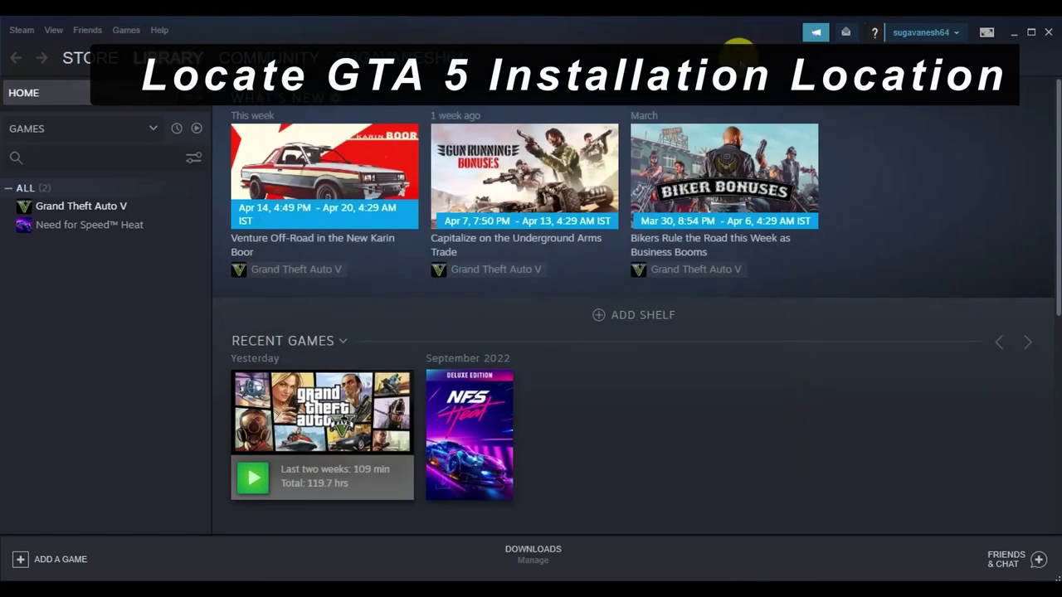
{"action": "right_click", "coordinate": [320, 422]}
{"action": "mouse_move", "coordinate": [363, 491]}
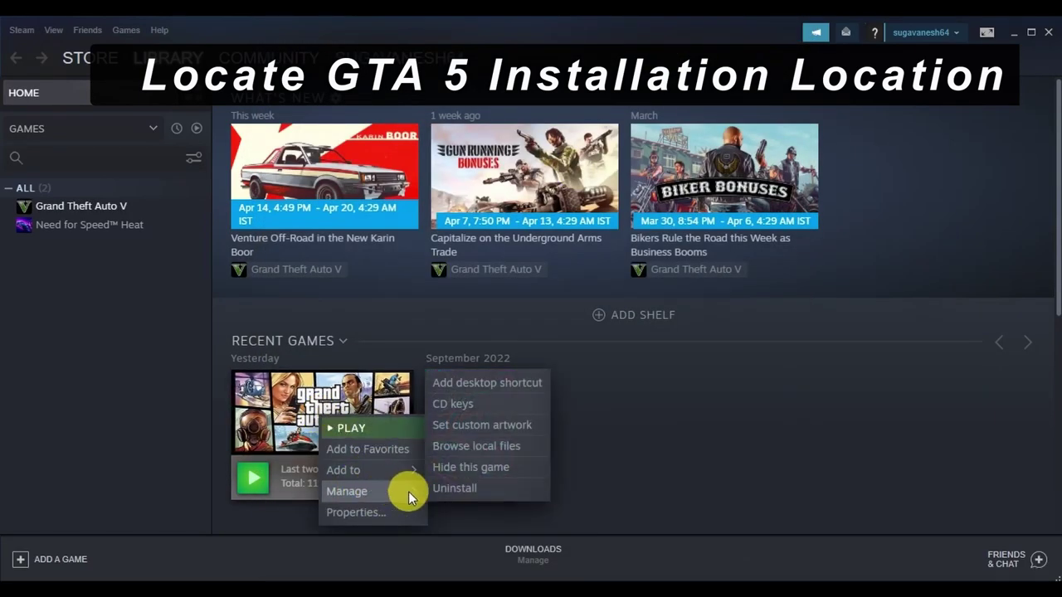
{"action": "left_click", "coordinate": [466, 448]}
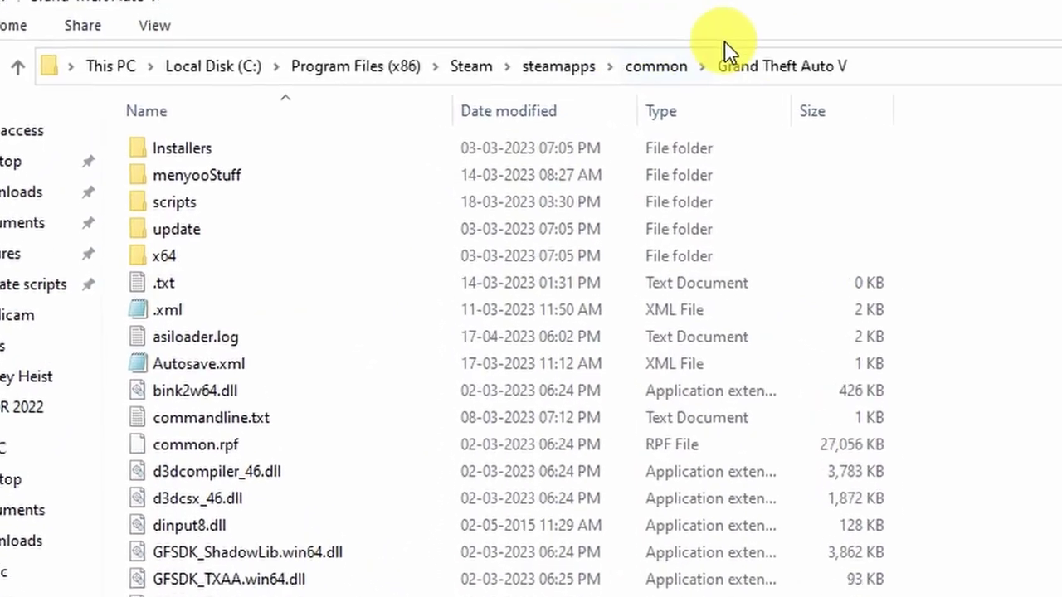
Copy the full path of the Grand Theft Auto V installation folder.
{"action": "left_click", "coordinate": [936, 115]}
{"action": "right_click", "coordinate": [423, 125]}
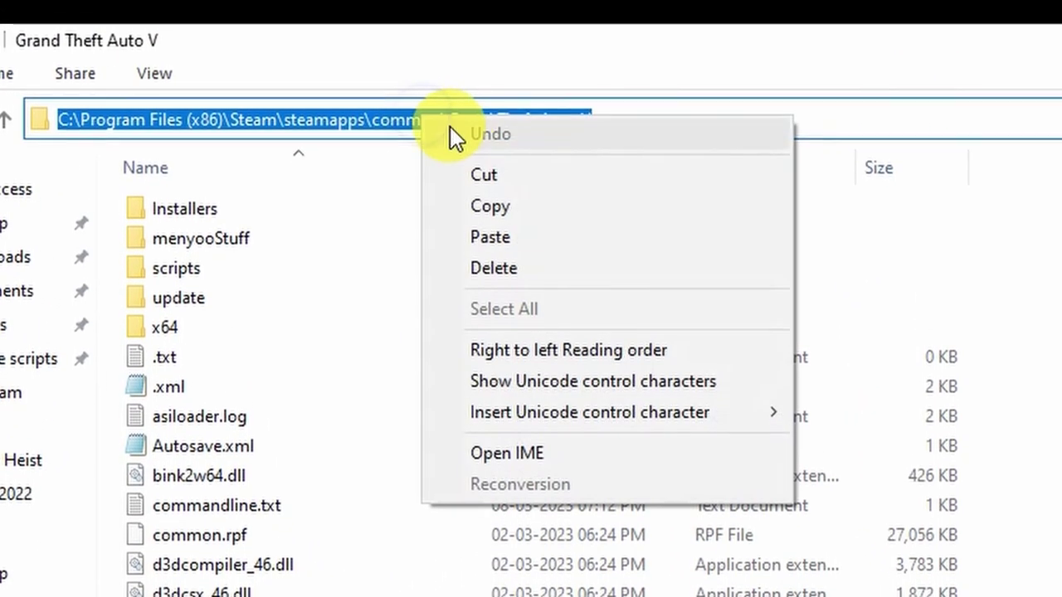
{"action": "left_click", "coordinate": [492, 211]}
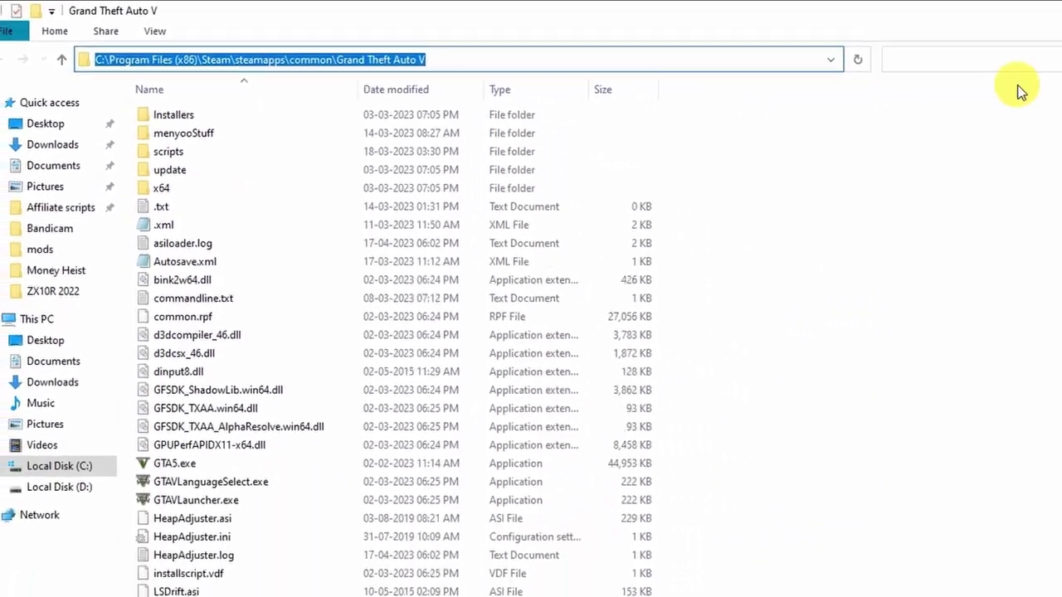
Switch back to OpenIV and set the Grand Theft Auto V location to C:\Program Files (x86)\Steam\steamapps\common\Grand Theft Auto V.
{"action": "key", "text": "alt+Tab"}
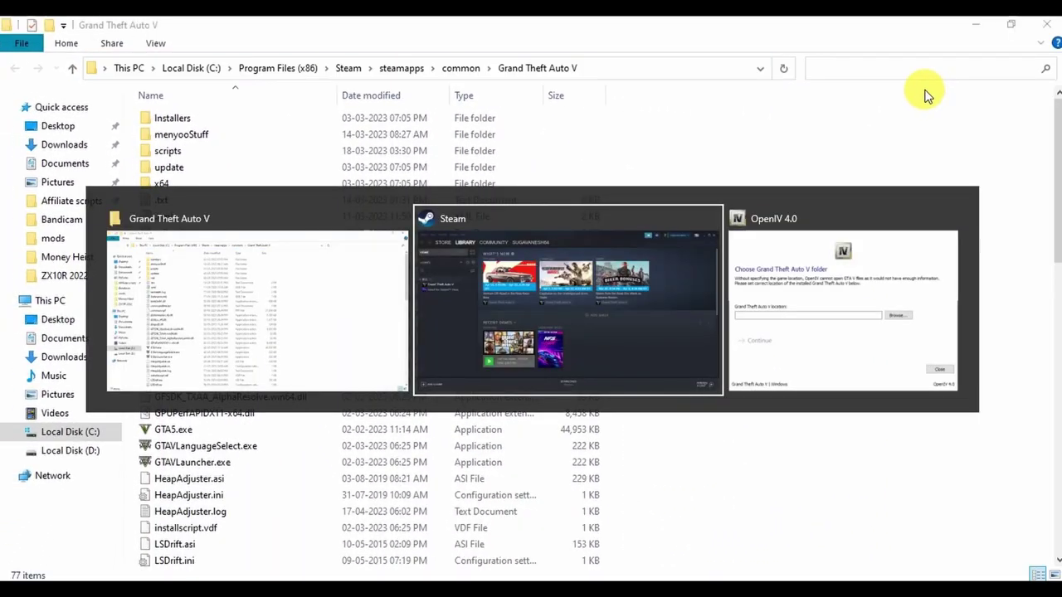
{"action": "key", "text": "Tab"}
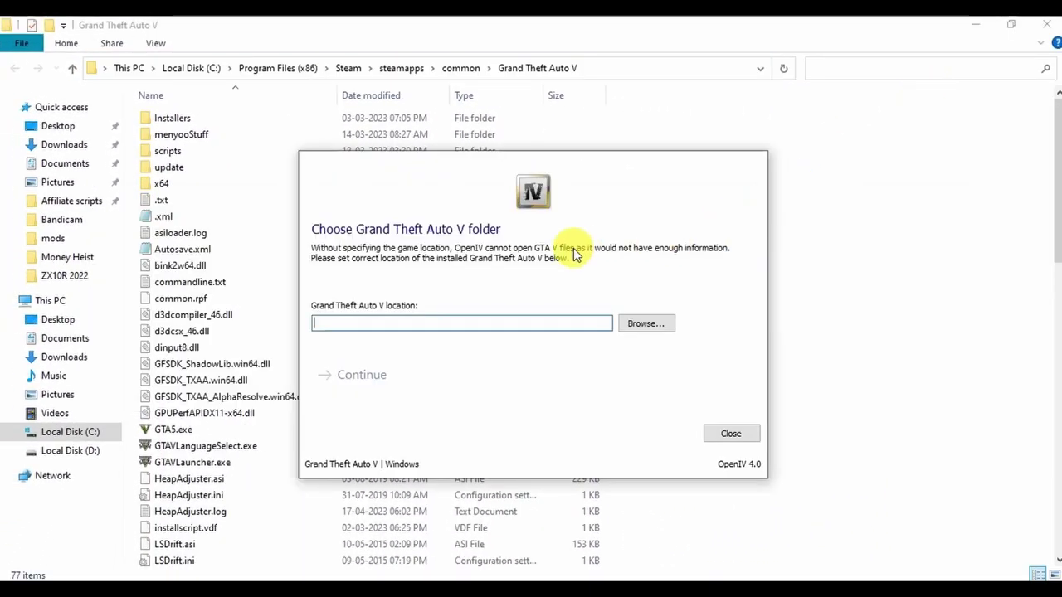
{"action": "right_click", "coordinate": [345, 321]}
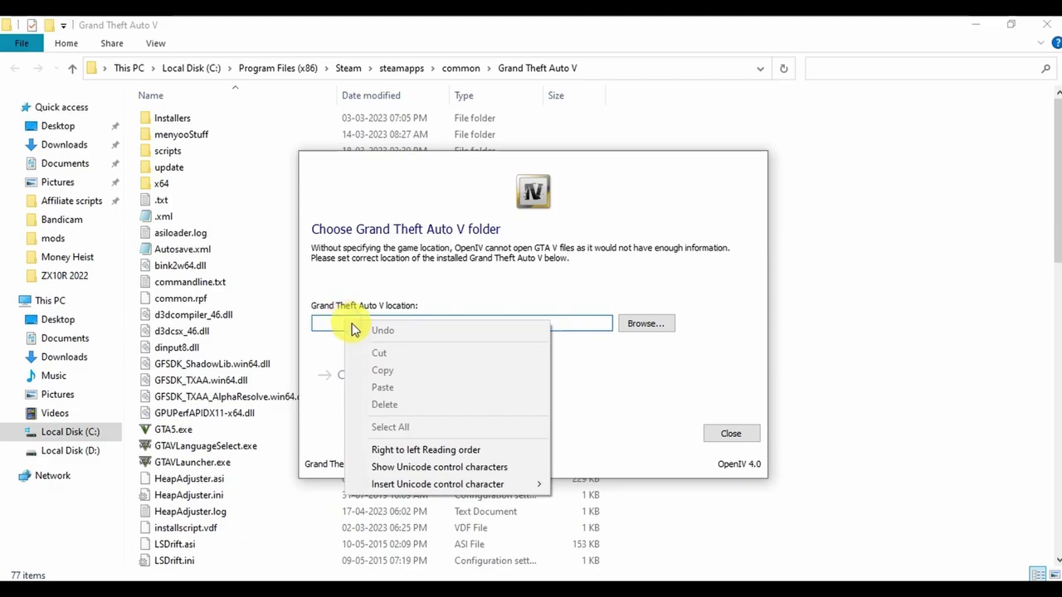
{"action": "left_click", "coordinate": [333, 318]}
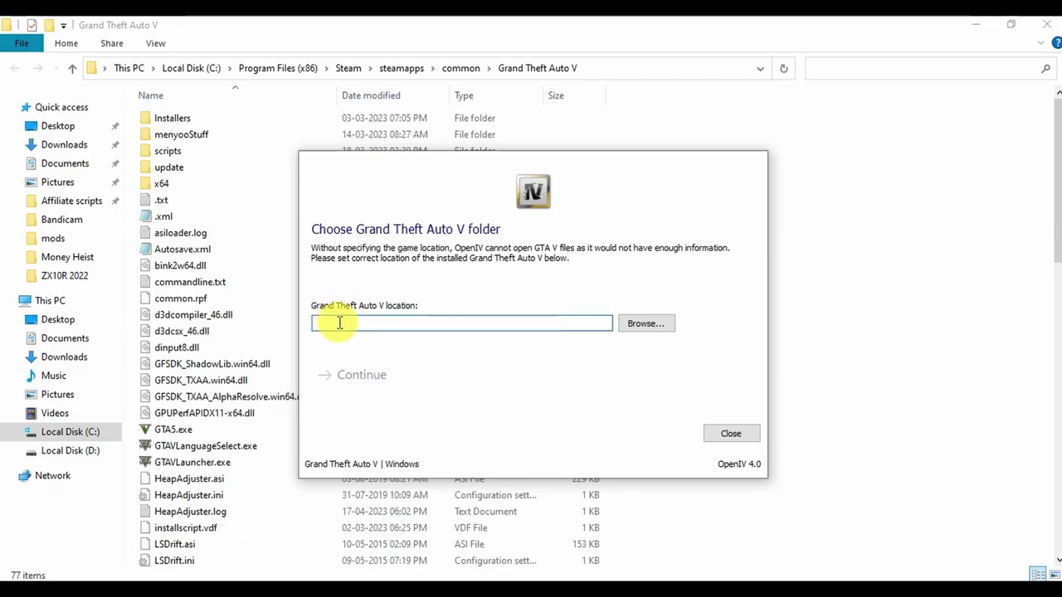
{"action": "left_click", "coordinate": [666, 323]}
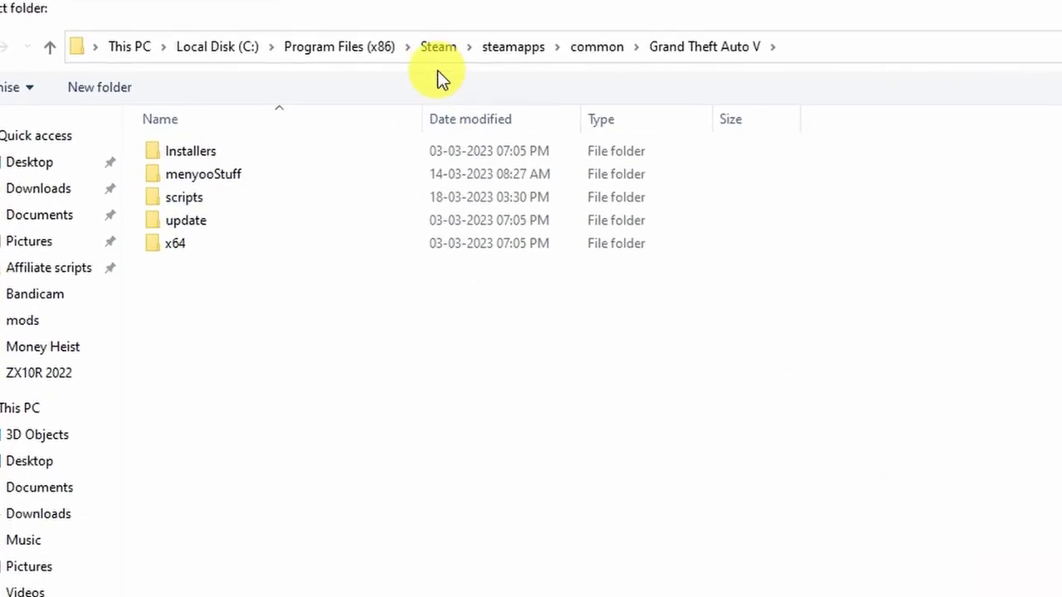
{"action": "left_click", "coordinate": [835, 47]}
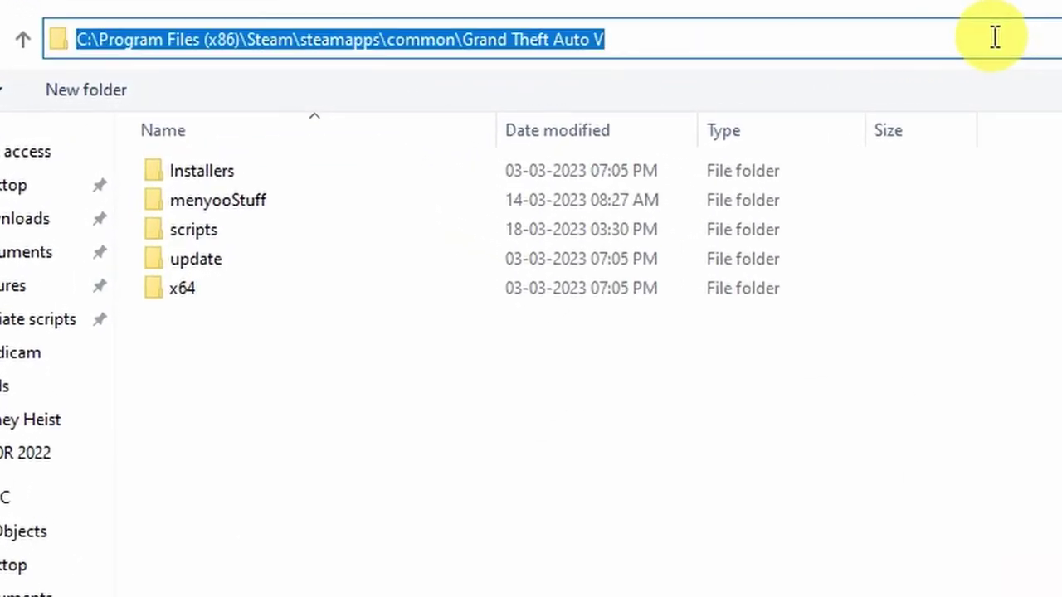
{"action": "right_click", "coordinate": [487, 39]}
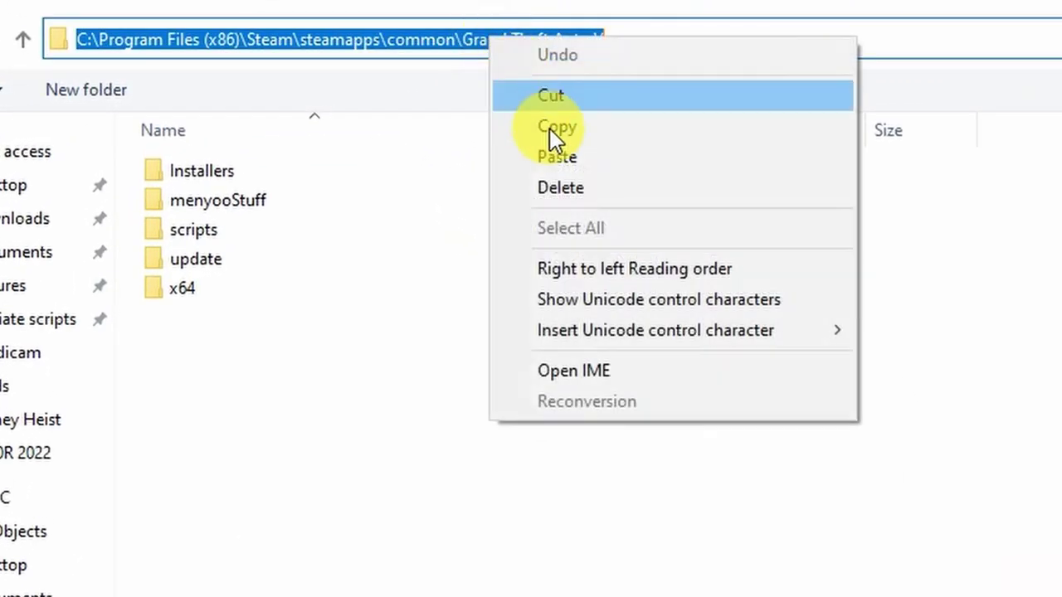
{"action": "left_click", "coordinate": [559, 157]}
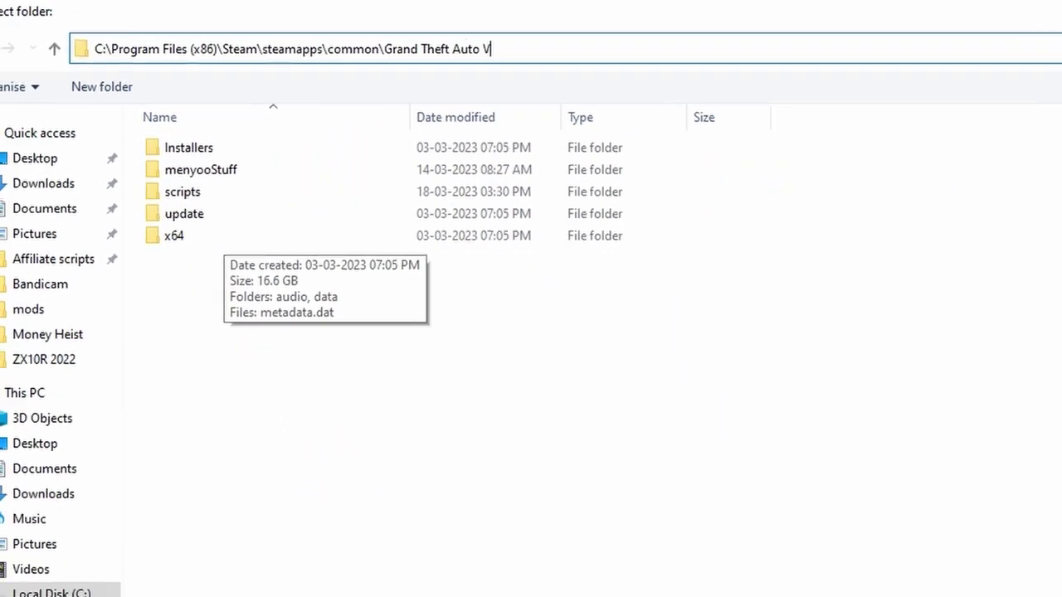
{"action": "left_click", "coordinate": [913, 558]}
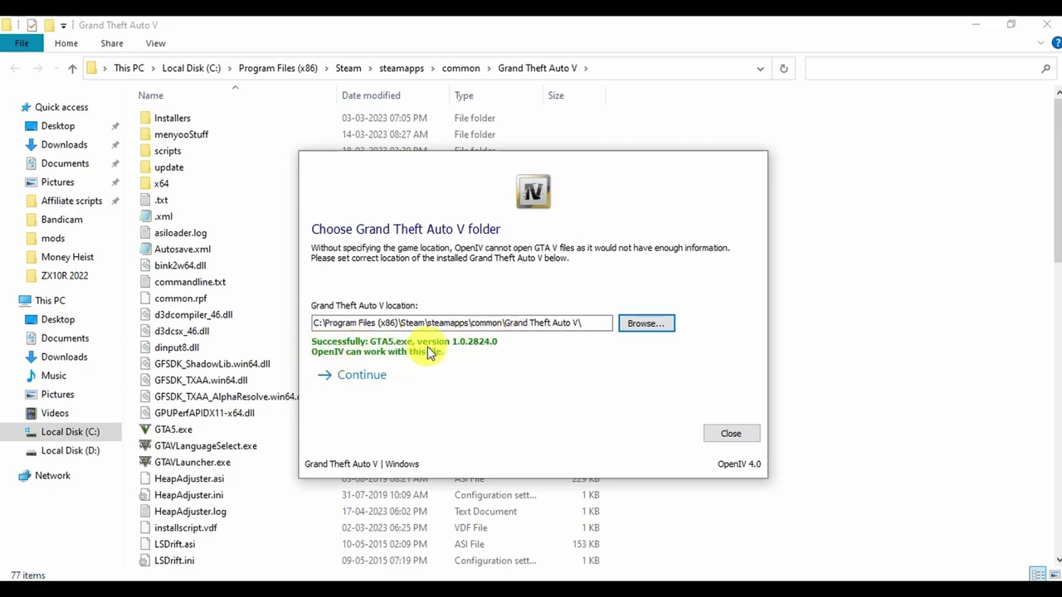
Continue past the game location and backup reminder to load the game files, and maximize the OpenIV window with Steam minimized.
{"action": "left_click", "coordinate": [364, 377]}
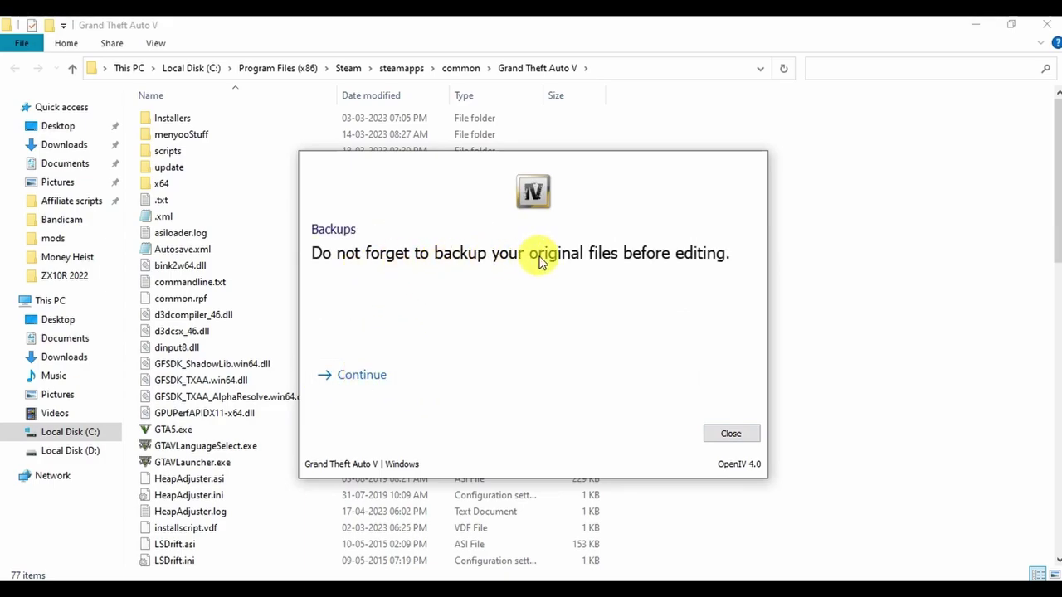
{"action": "left_click", "coordinate": [355, 379]}
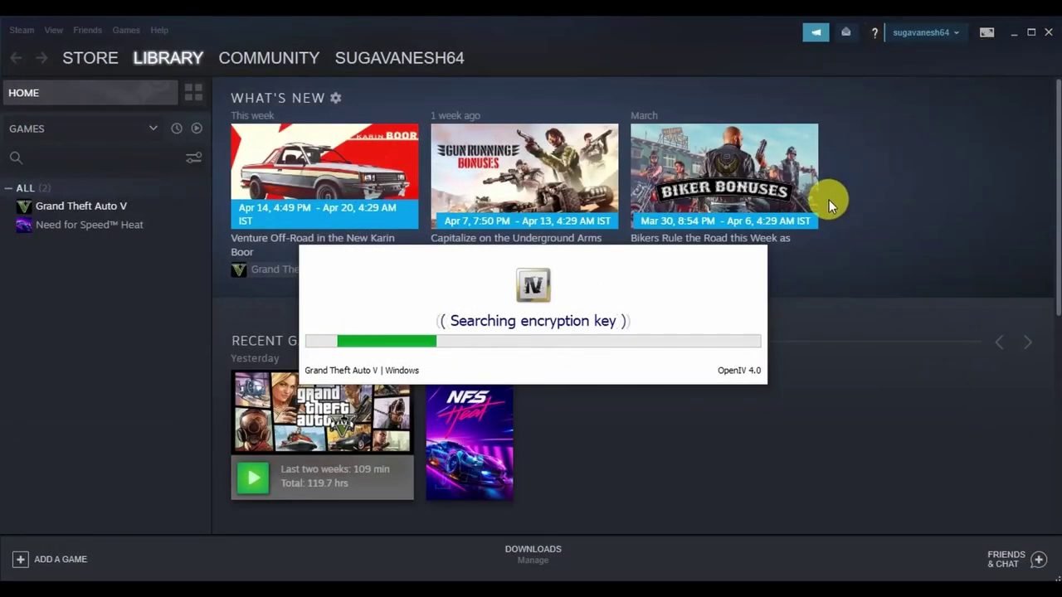
{"action": "left_click", "coordinate": [1014, 31]}
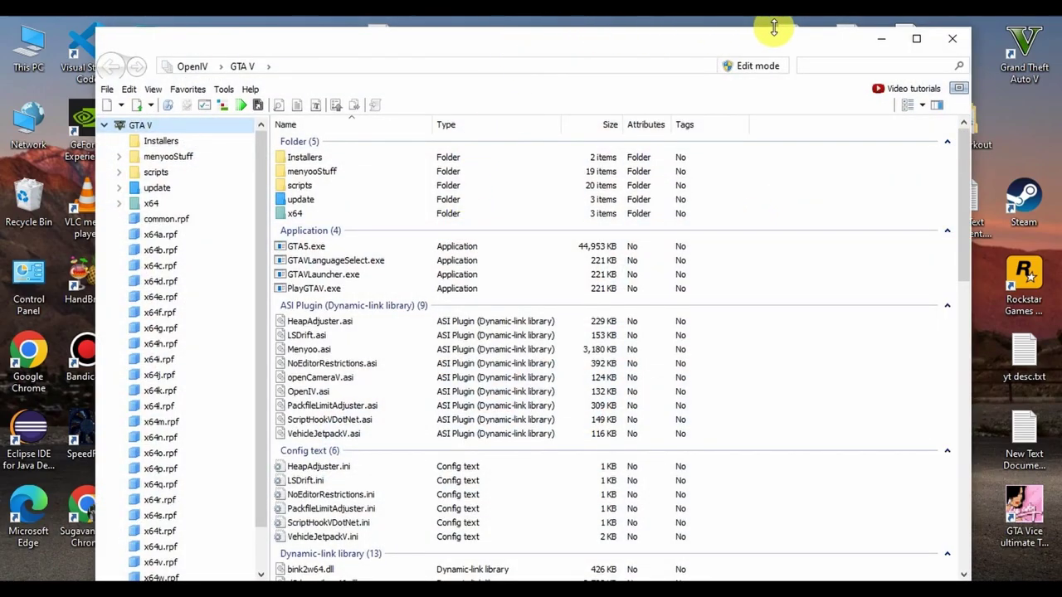
{"action": "left_click", "coordinate": [918, 42]}
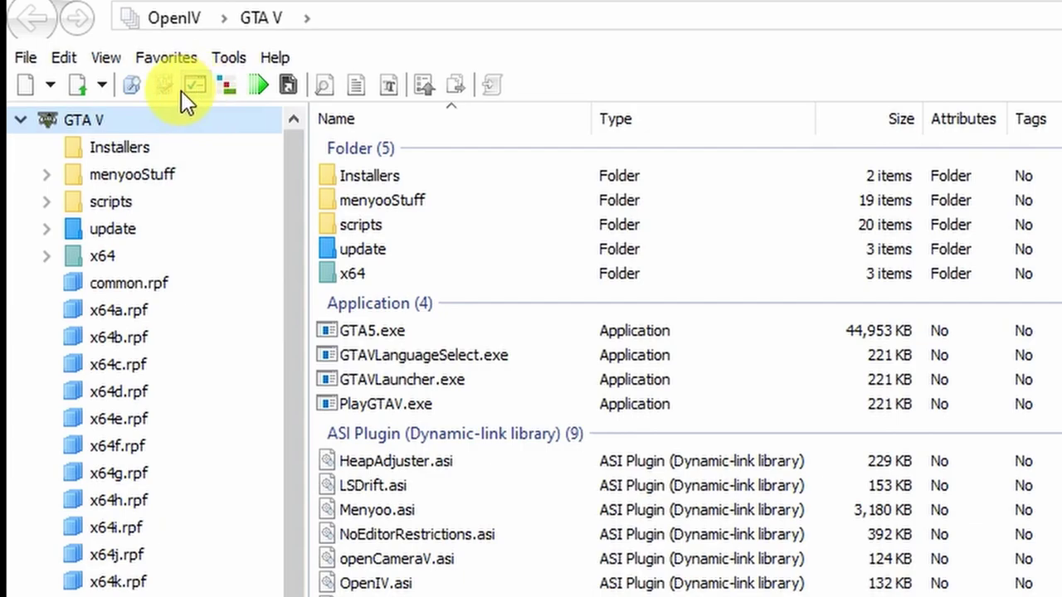
Install ASI Loader, OpenIV.ASI and openCamera through the ASI Manager, agreeing to create the mods folder.
{"action": "left_click", "coordinate": [194, 88]}
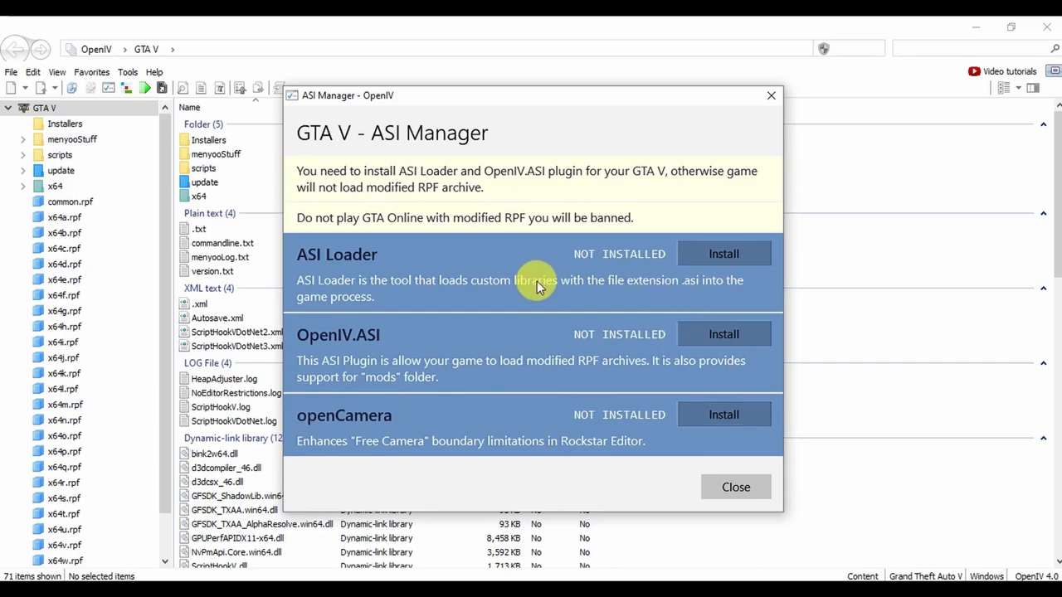
{"action": "left_click", "coordinate": [719, 256]}
{"action": "left_click", "coordinate": [719, 342]}
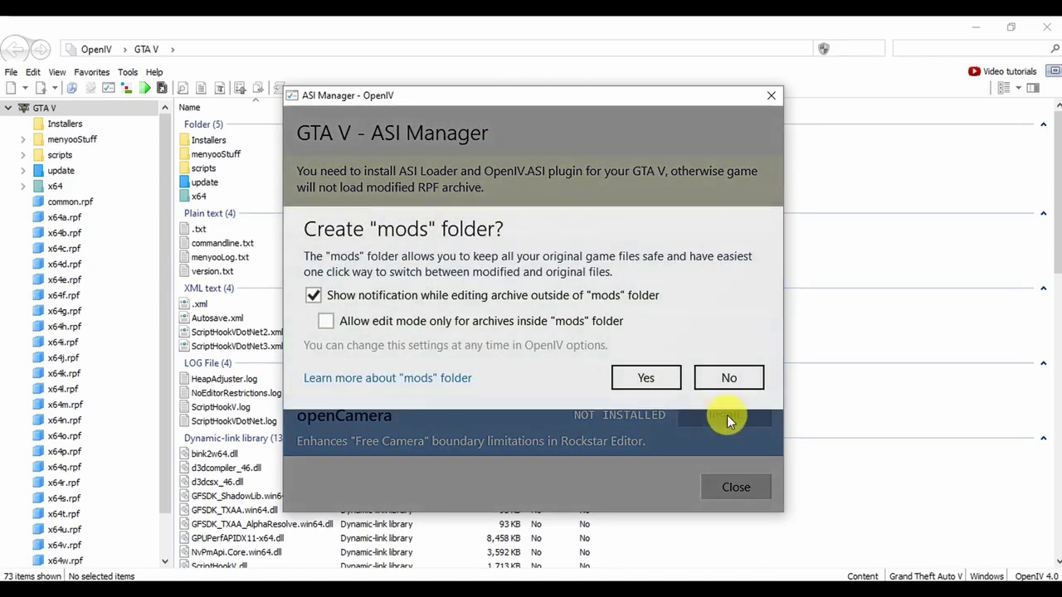
{"action": "left_click", "coordinate": [650, 379]}
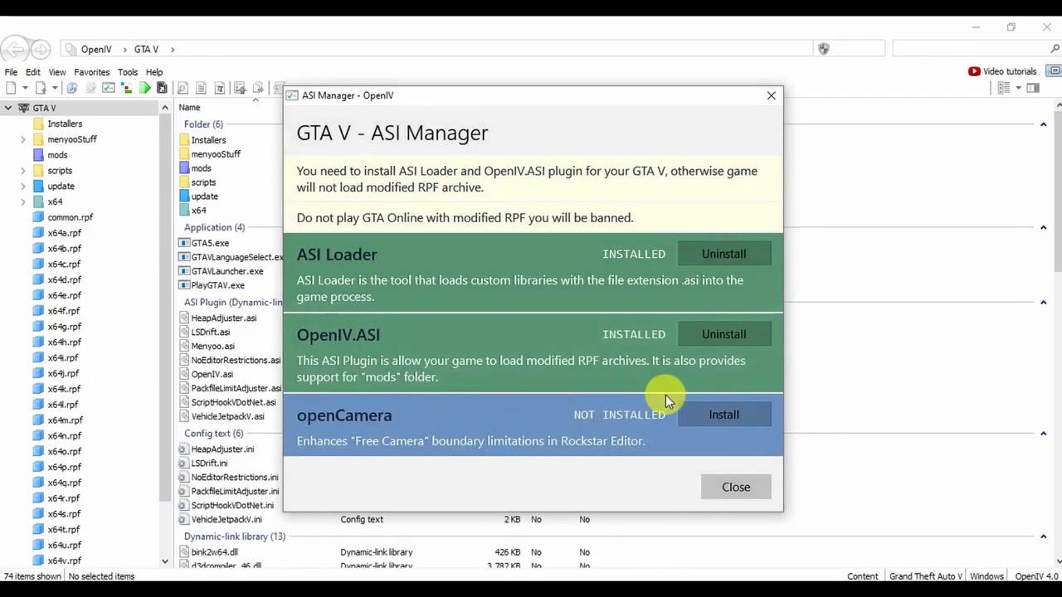
{"action": "left_click", "coordinate": [709, 419]}
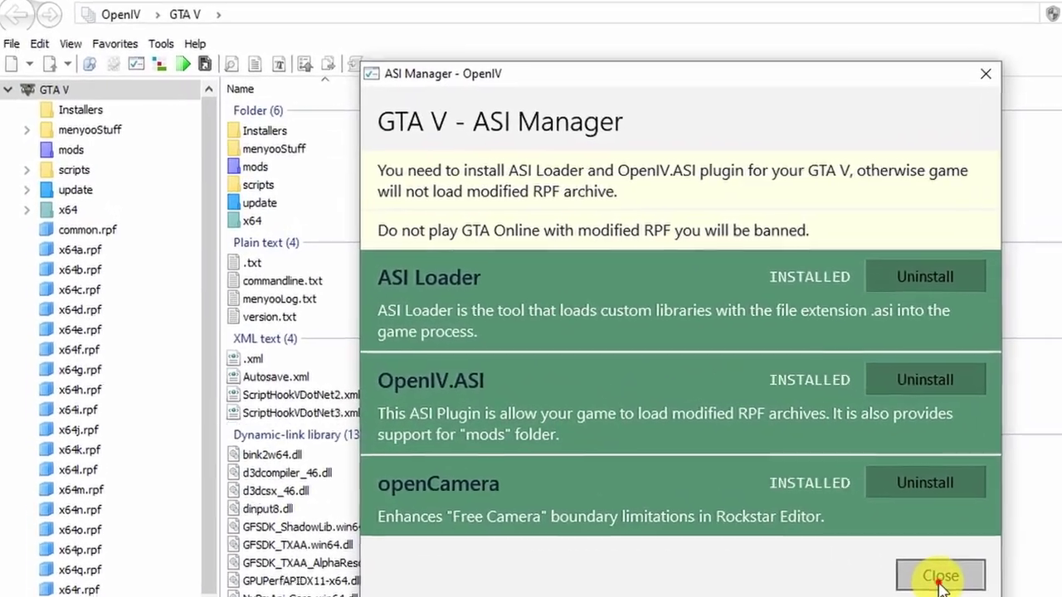
{"action": "left_click", "coordinate": [734, 488]}
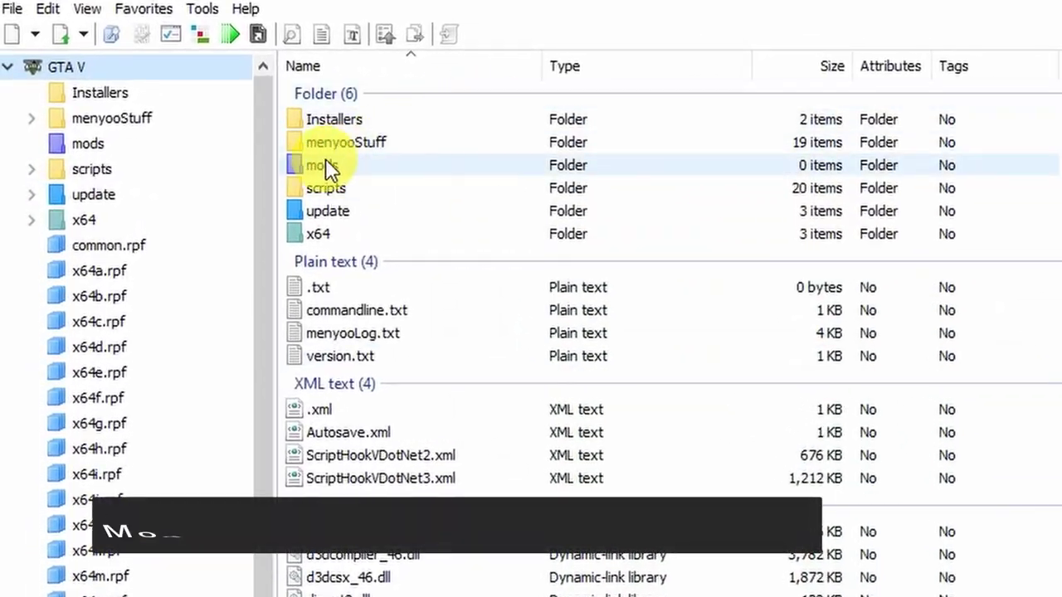
Inspect the mods folder and the contents of the update folder, and return to the GTA V root folder.
{"action": "left_click", "coordinate": [304, 169]}
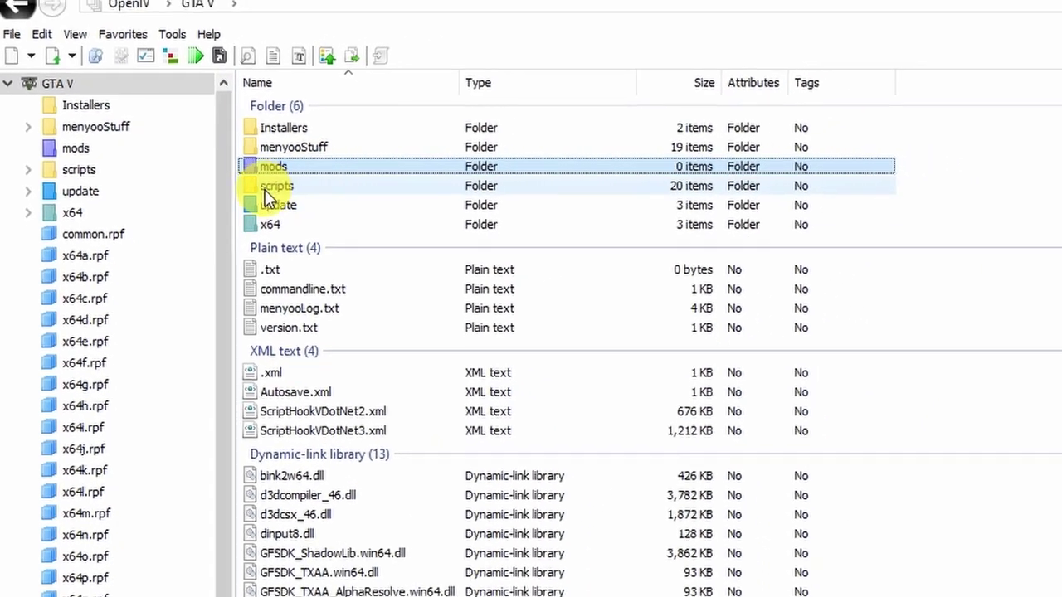
{"action": "left_click", "coordinate": [213, 200]}
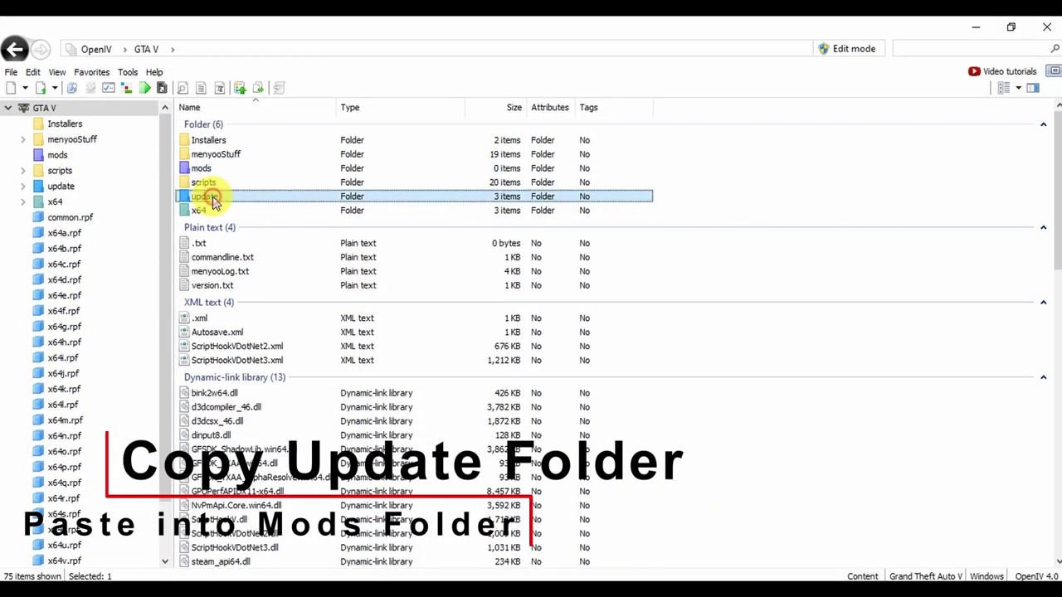
{"action": "right_click", "coordinate": [213, 206]}
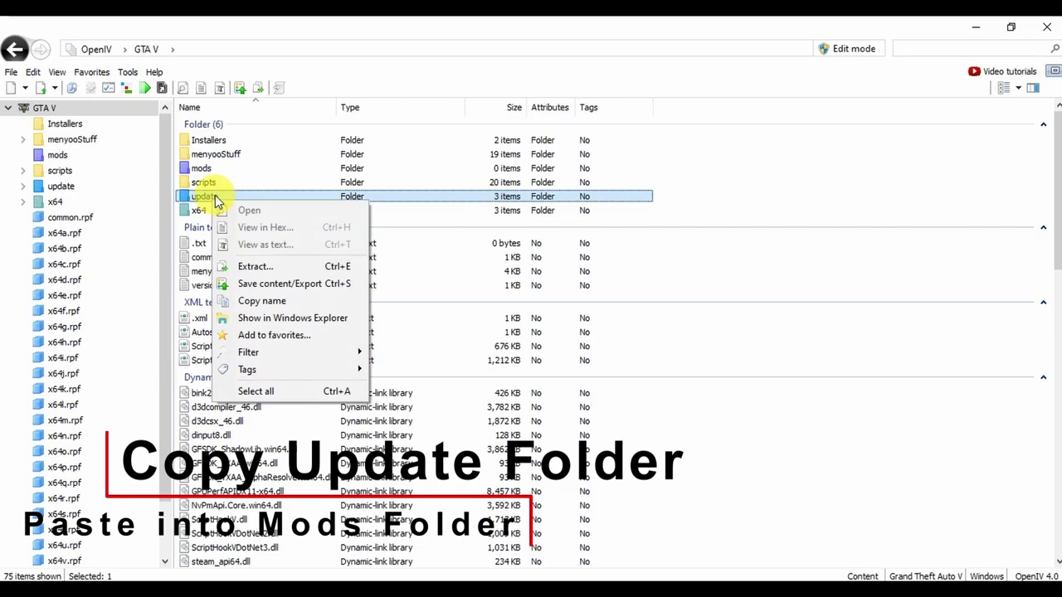
{"action": "left_click", "coordinate": [214, 199]}
{"action": "double_click", "coordinate": [214, 200]}
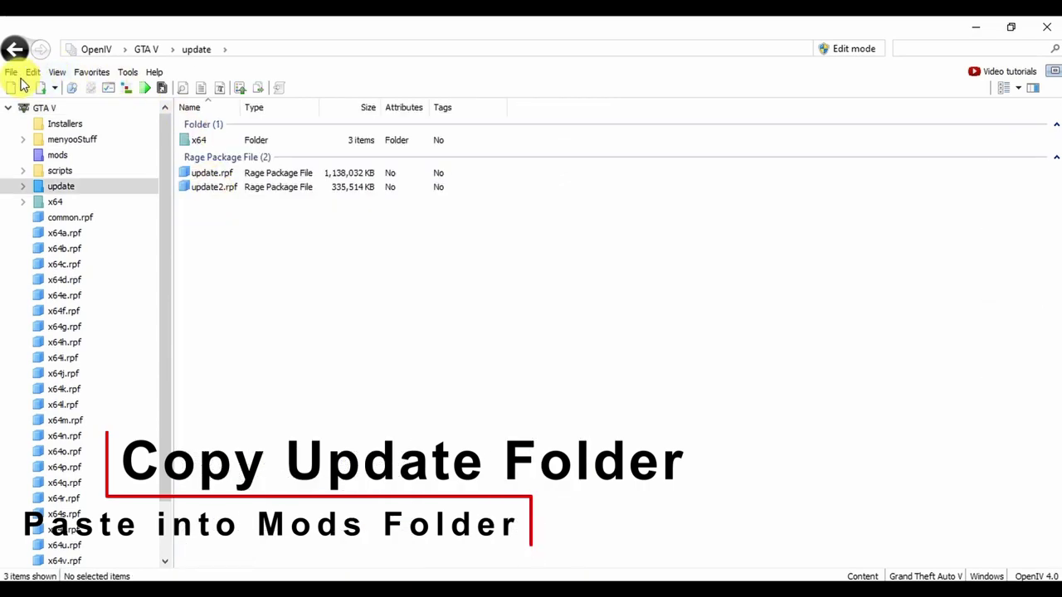
{"action": "left_click", "coordinate": [14, 50]}
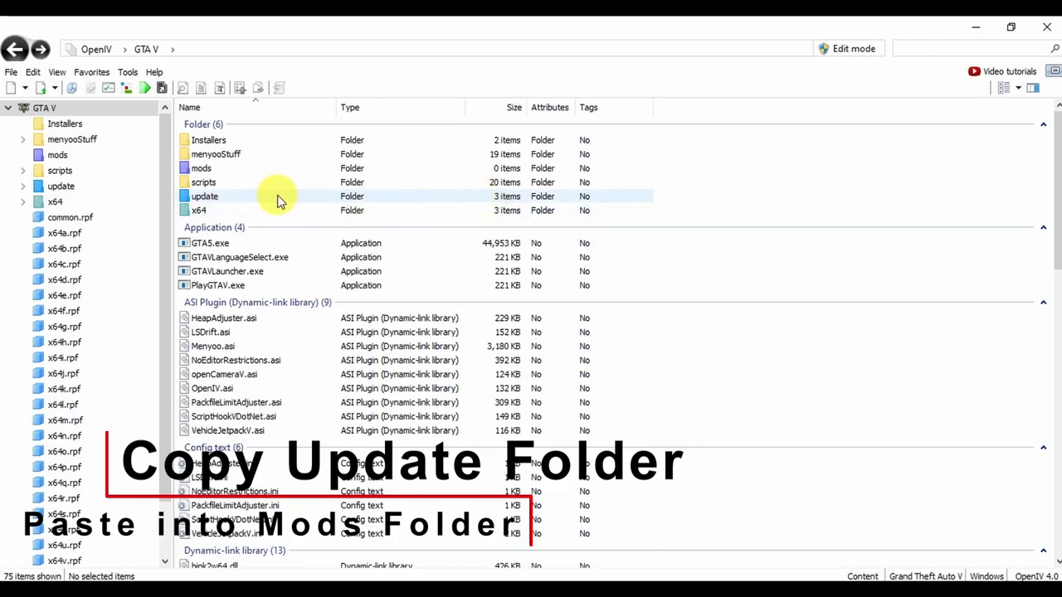
Close OpenIV, open Steam, and browse the local files of Grand Theft Auto V.
{"action": "left_click", "coordinate": [1045, 27]}
{"action": "double_click", "coordinate": [1000, 220]}
{"action": "mouse_move", "coordinate": [335, 415]}
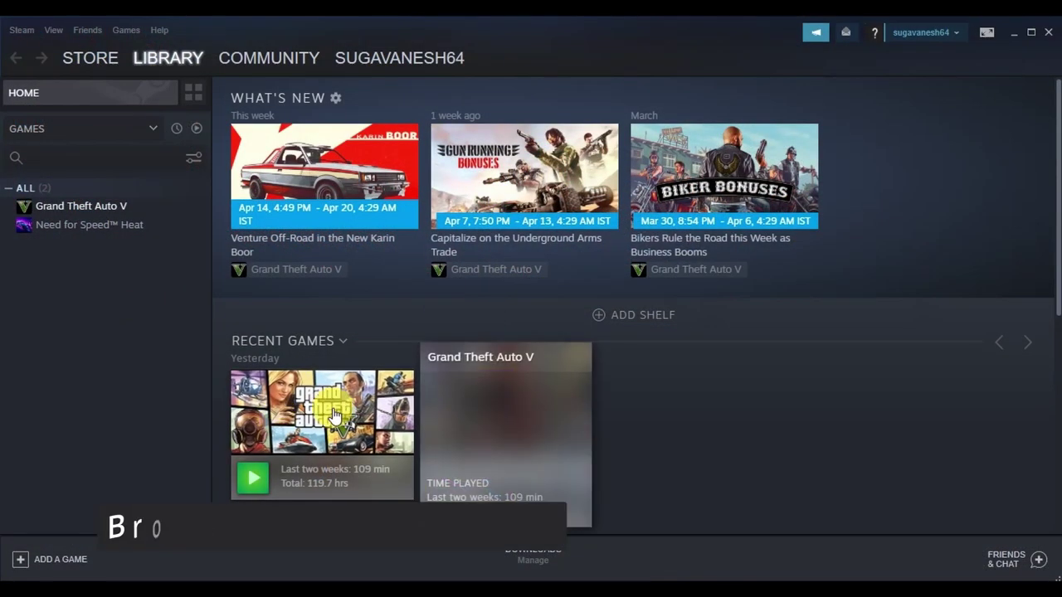
{"action": "right_click", "coordinate": [312, 401]}
{"action": "mouse_move", "coordinate": [401, 466]}
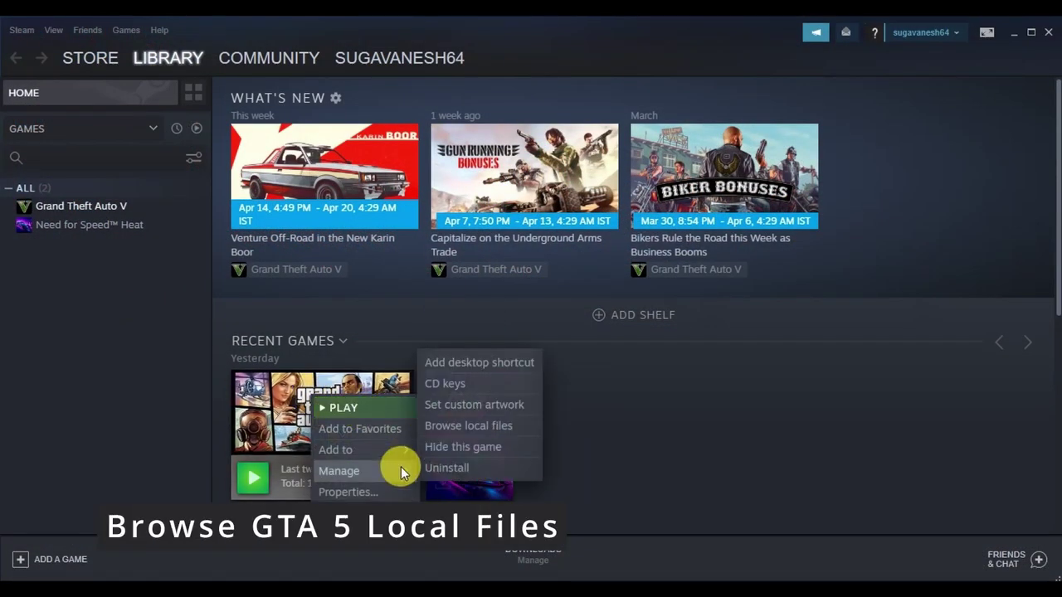
{"action": "left_click", "coordinate": [470, 427]}
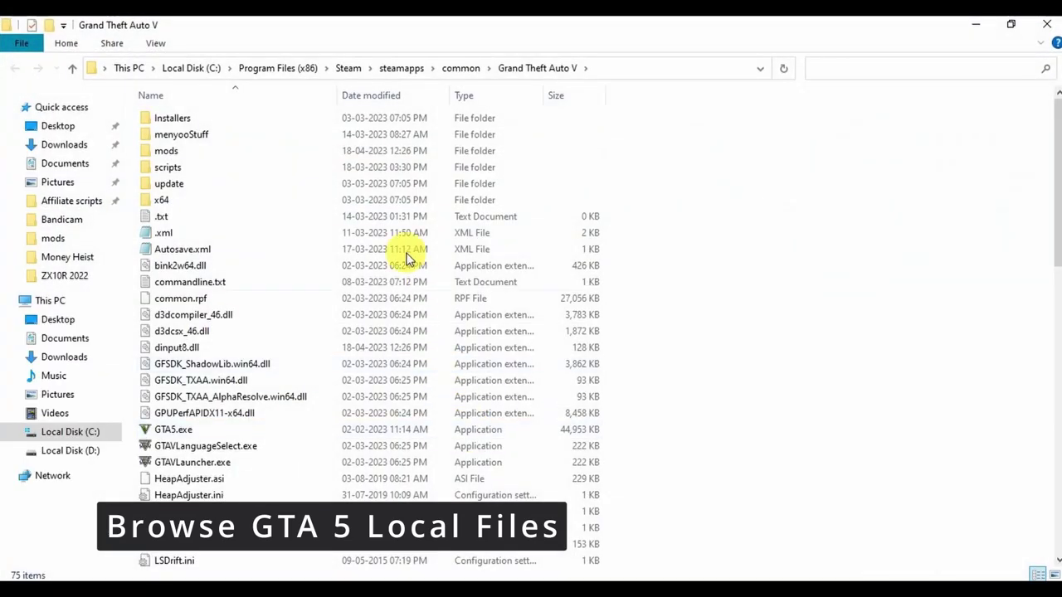
Copy the update folder from the Grand Theft Auto V directory into its mods folder.
{"action": "left_click", "coordinate": [166, 150]}
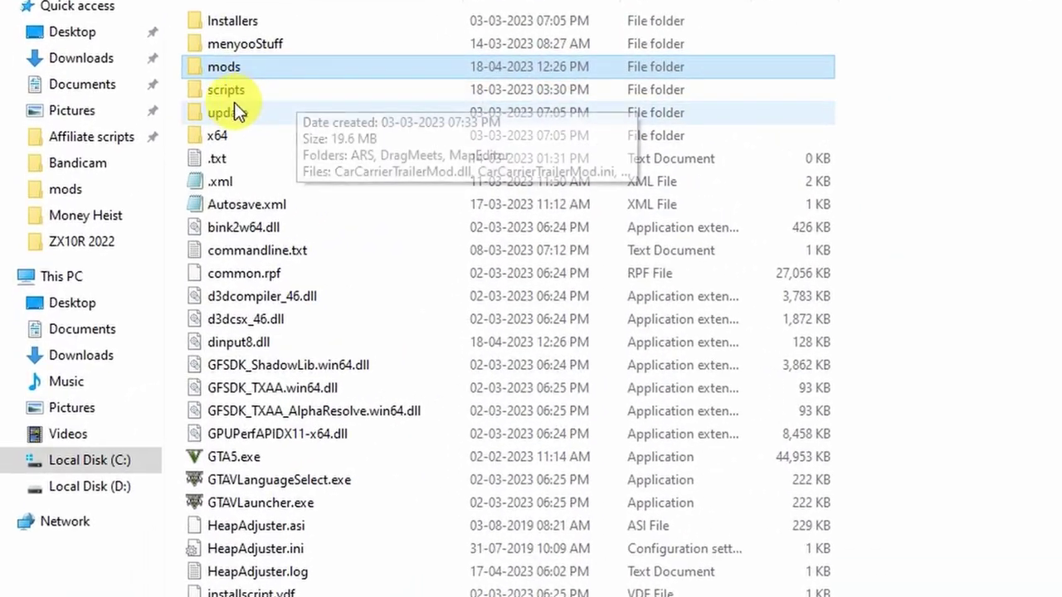
{"action": "left_click", "coordinate": [229, 111]}
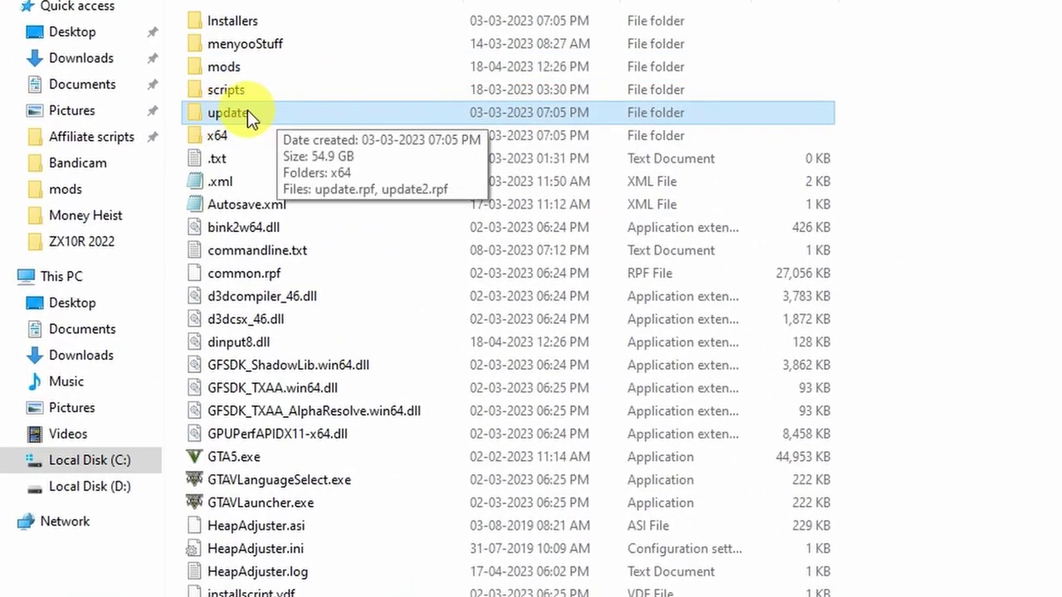
{"action": "right_click", "coordinate": [268, 116]}
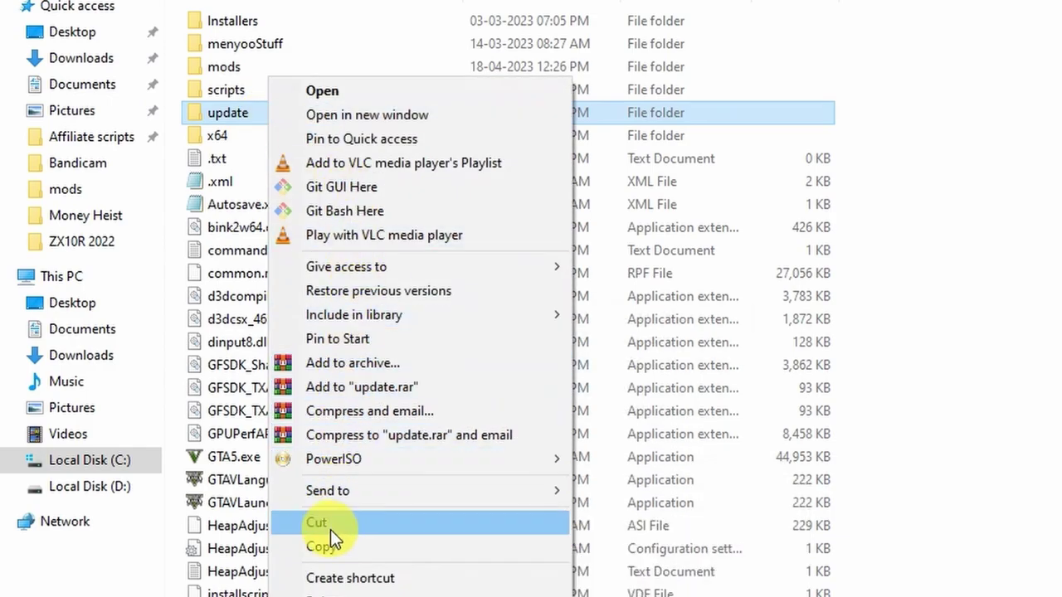
{"action": "left_click", "coordinate": [331, 545]}
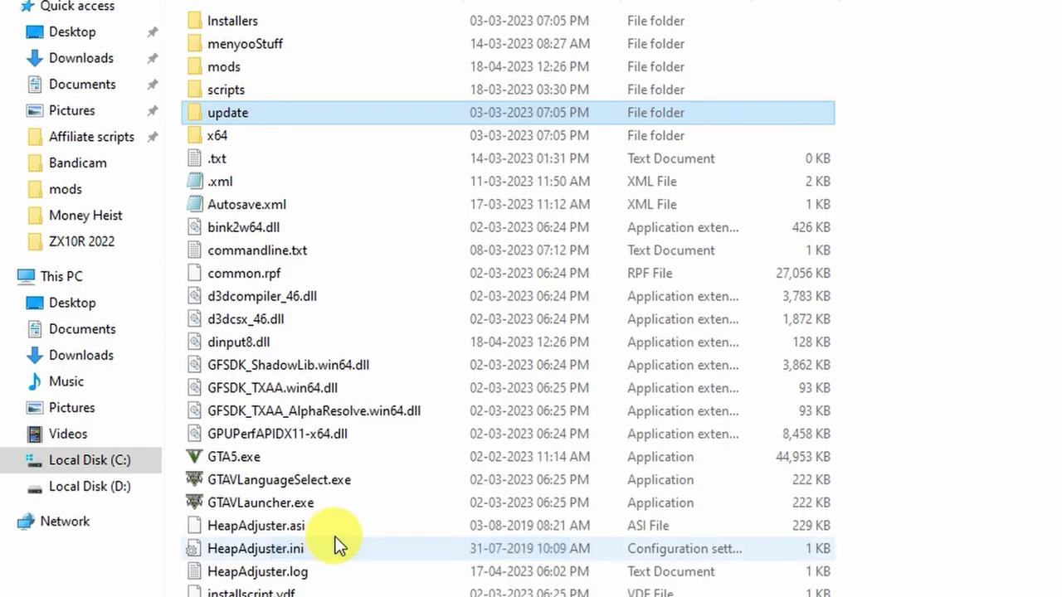
{"action": "double_click", "coordinate": [259, 66]}
{"action": "right_click", "coordinate": [383, 45]}
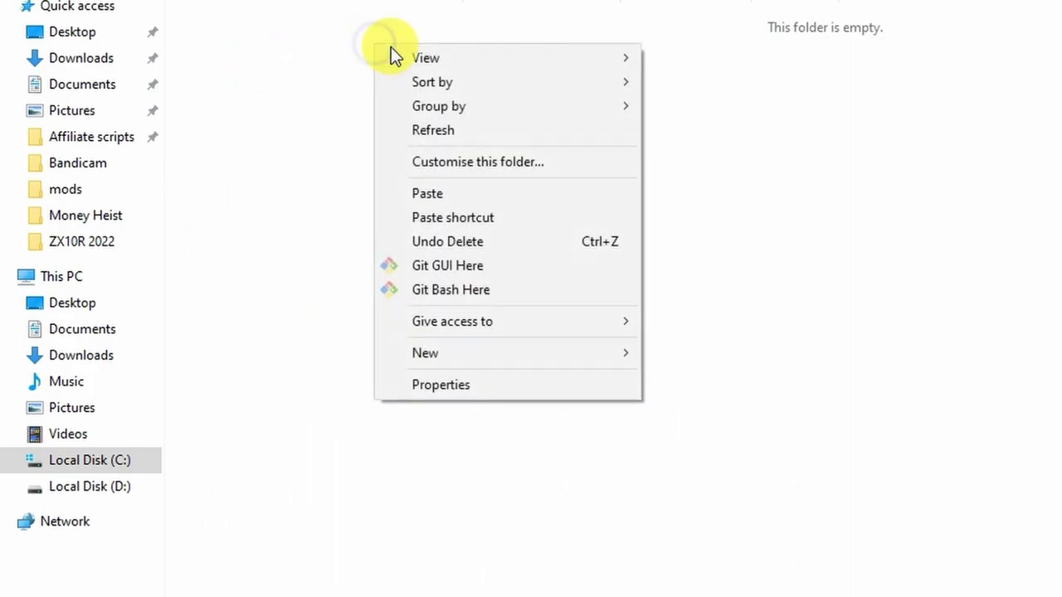
{"action": "left_click", "coordinate": [433, 193]}
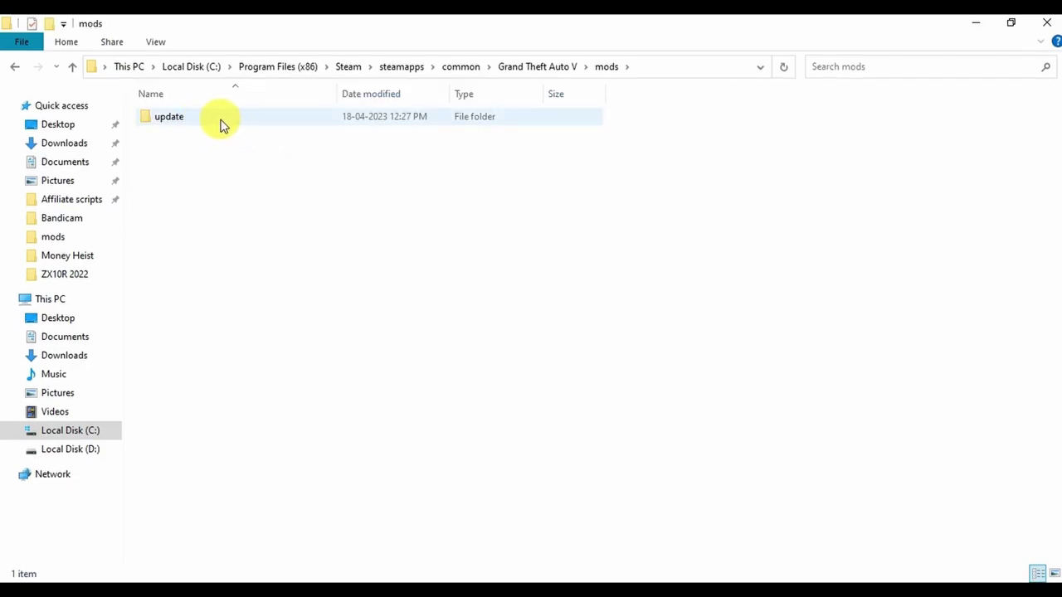
Check the x64 folder and RPF files inside the update folder copied into mods.
{"action": "double_click", "coordinate": [199, 121]}
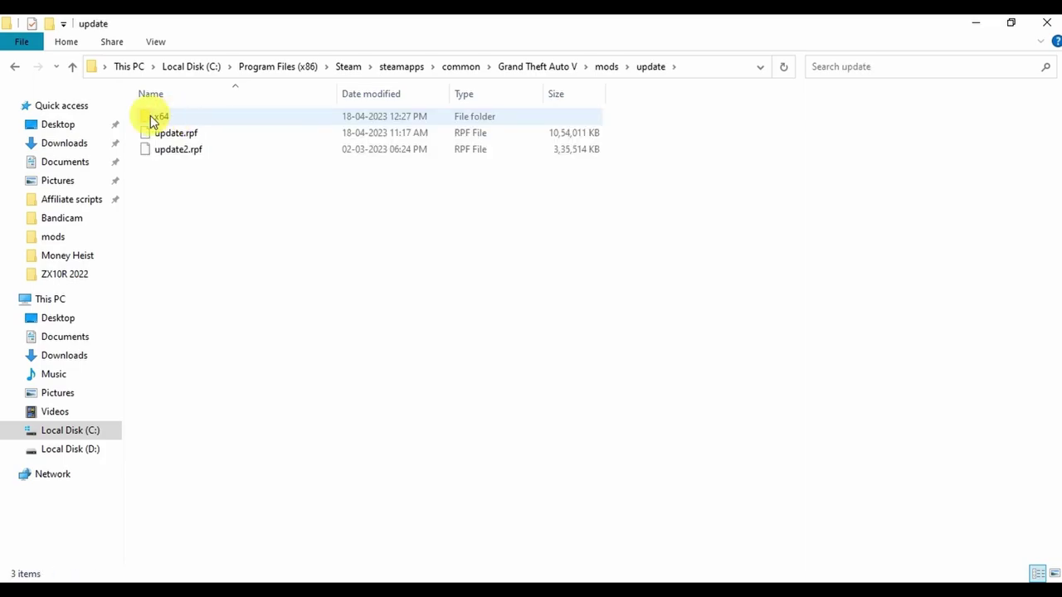
{"action": "left_click", "coordinate": [154, 116]}
{"action": "left_click", "coordinate": [183, 148]}
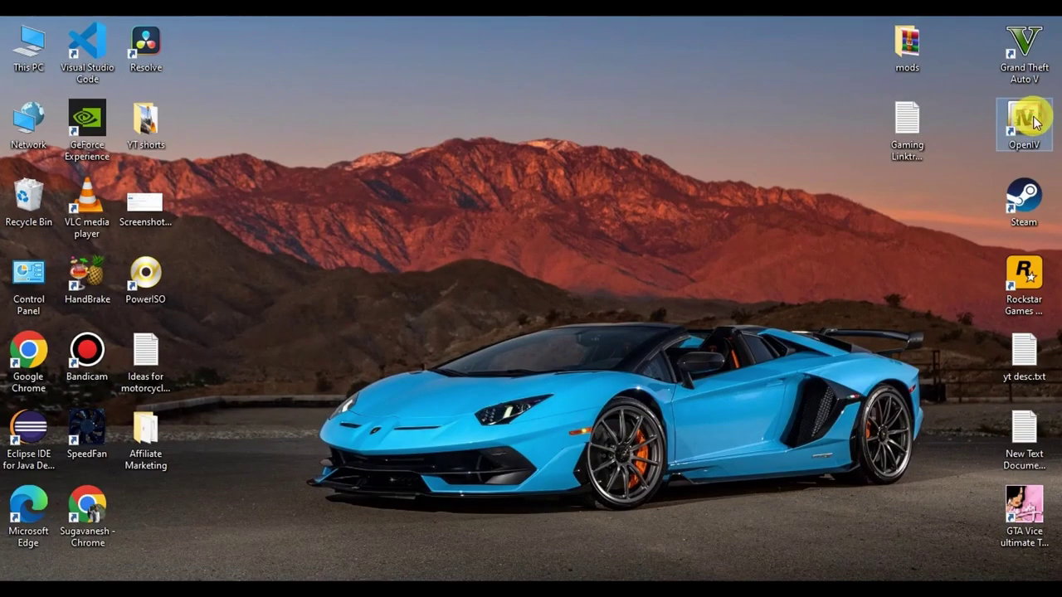
Launch OpenIV for the Windows version of Grand Theft Auto V and maximize its window.
{"action": "double_click", "coordinate": [1026, 122]}
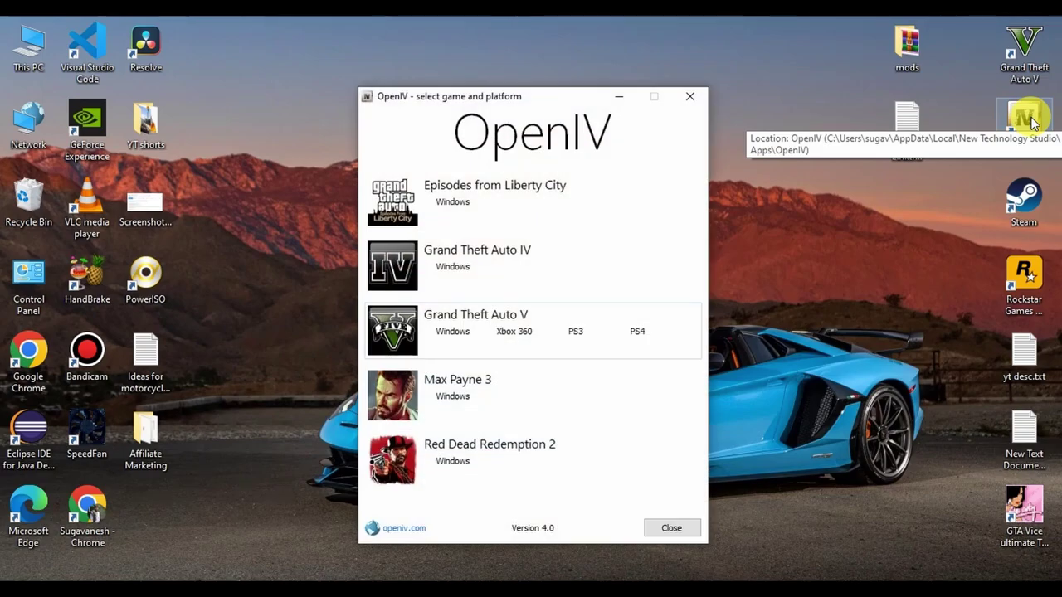
{"action": "left_click", "coordinate": [441, 333]}
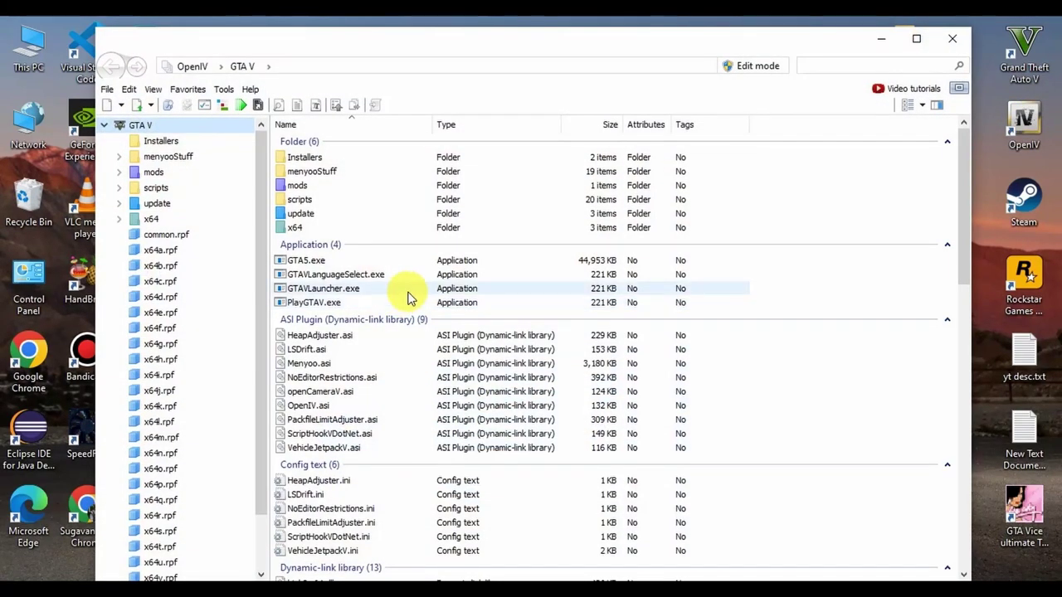
{"action": "left_click", "coordinate": [914, 40]}
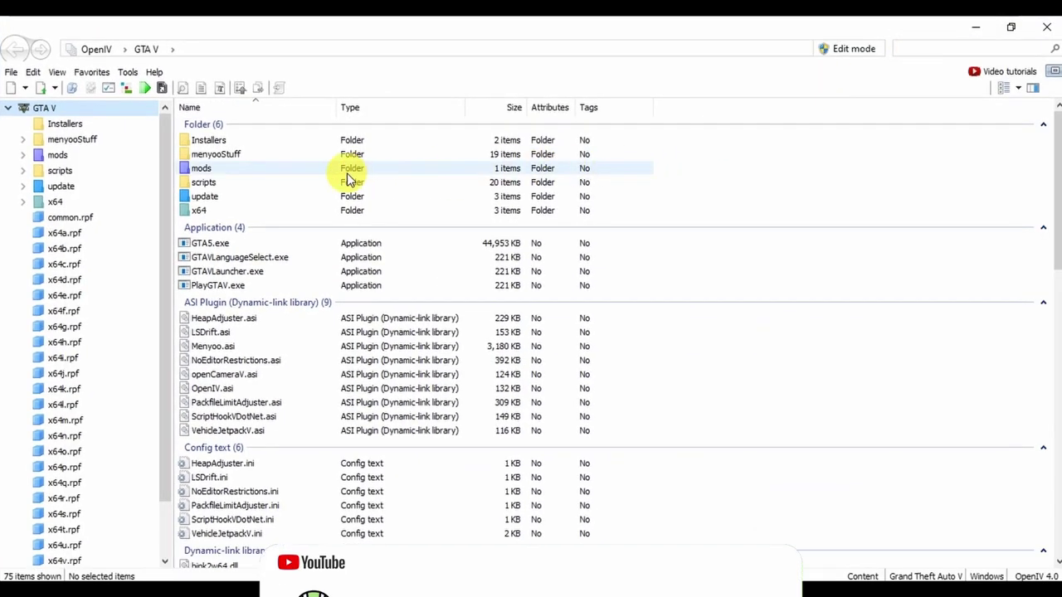
Open update.rpf inside the update folder of mods and dismiss the Edit mode notice.
{"action": "left_click", "coordinate": [223, 168]}
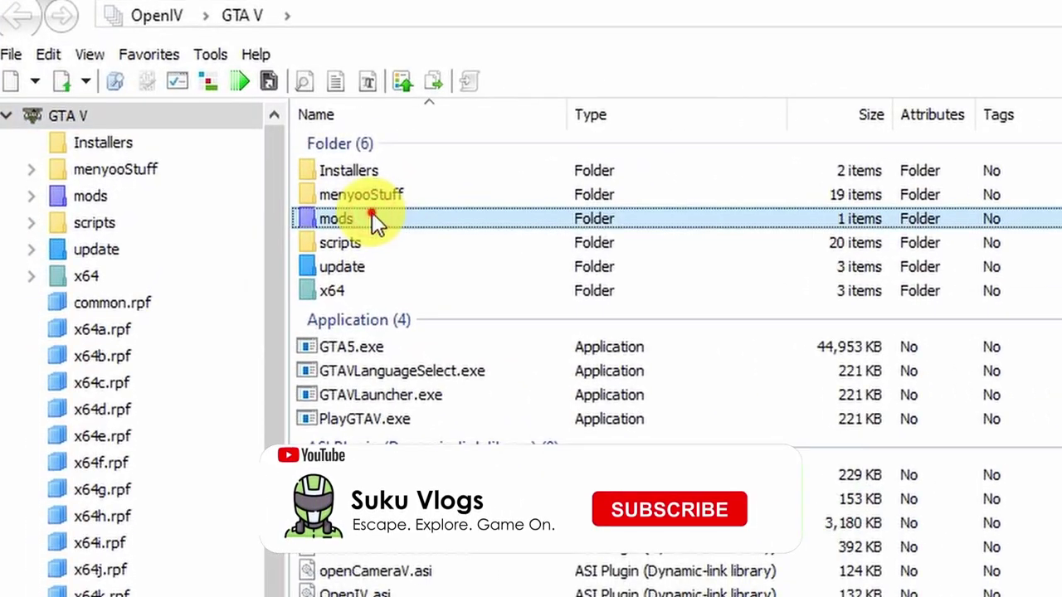
{"action": "double_click", "coordinate": [371, 219]}
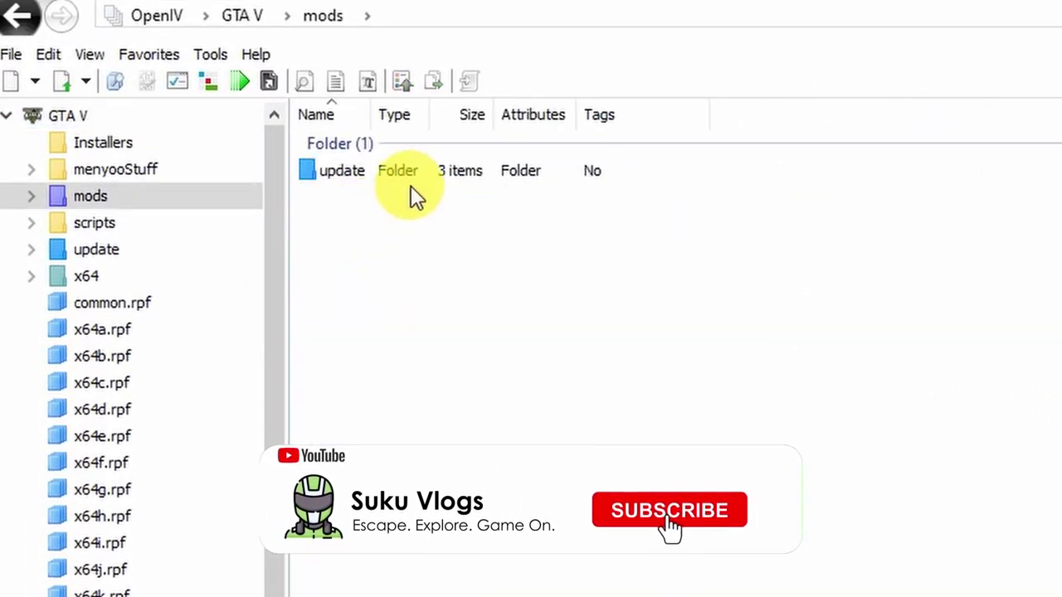
{"action": "double_click", "coordinate": [355, 171]}
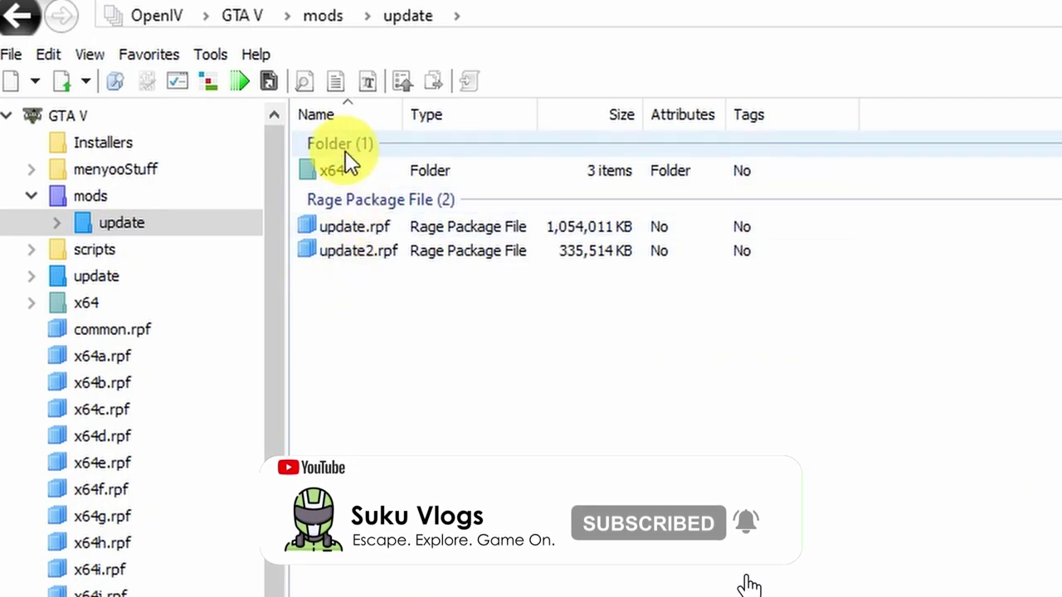
{"action": "double_click", "coordinate": [336, 226]}
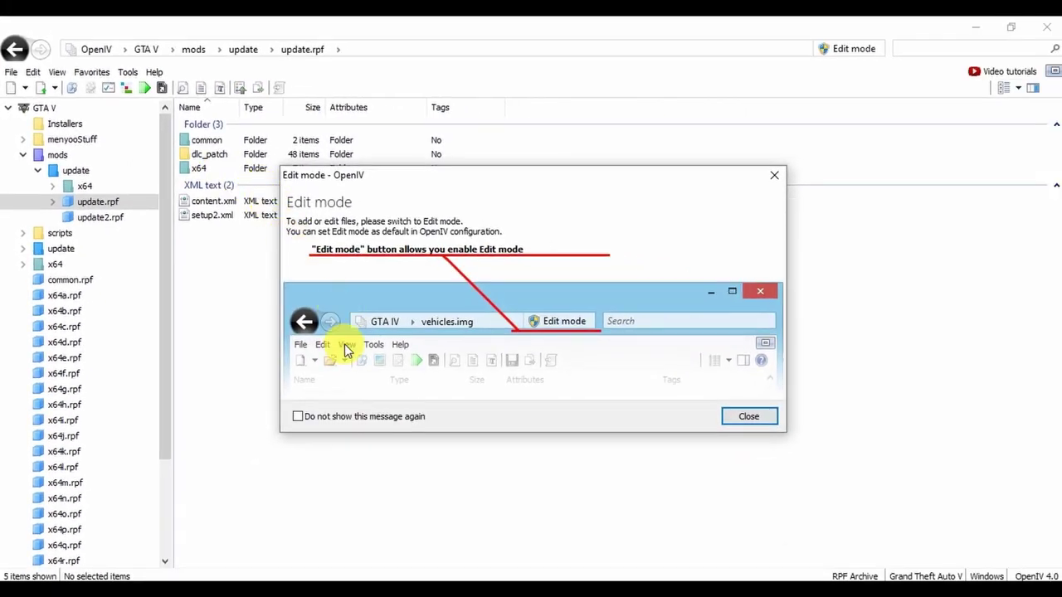
{"action": "left_click", "coordinate": [765, 419]}
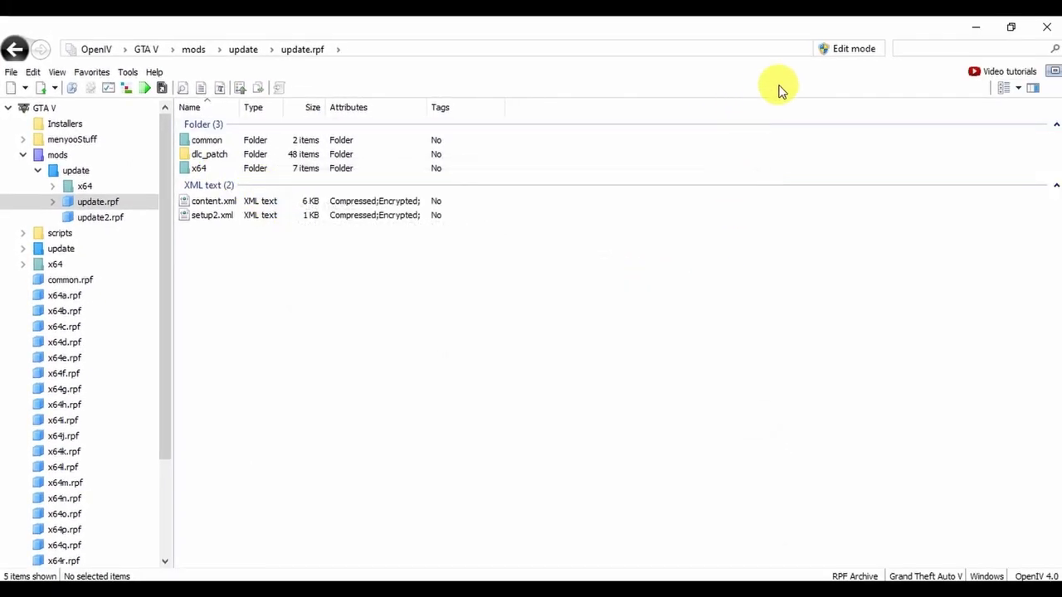
Enable Edit mode, confirming it, and browse into the common folder of update.rpf.
{"action": "left_click", "coordinate": [827, 51]}
{"action": "left_click", "coordinate": [591, 360]}
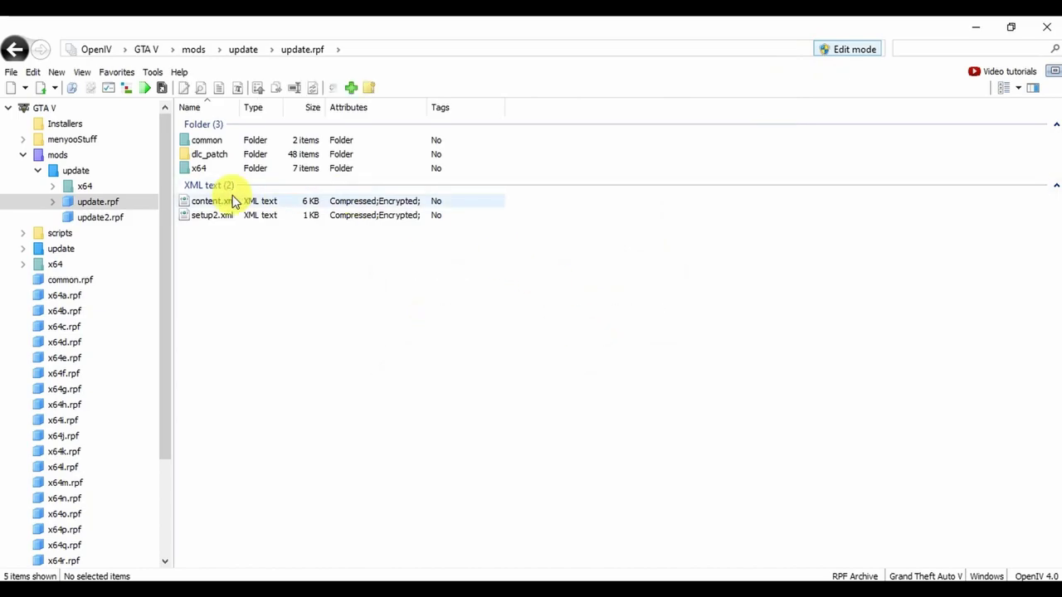
{"action": "double_click", "coordinate": [237, 140]}
{"action": "double_click", "coordinate": [200, 141]}
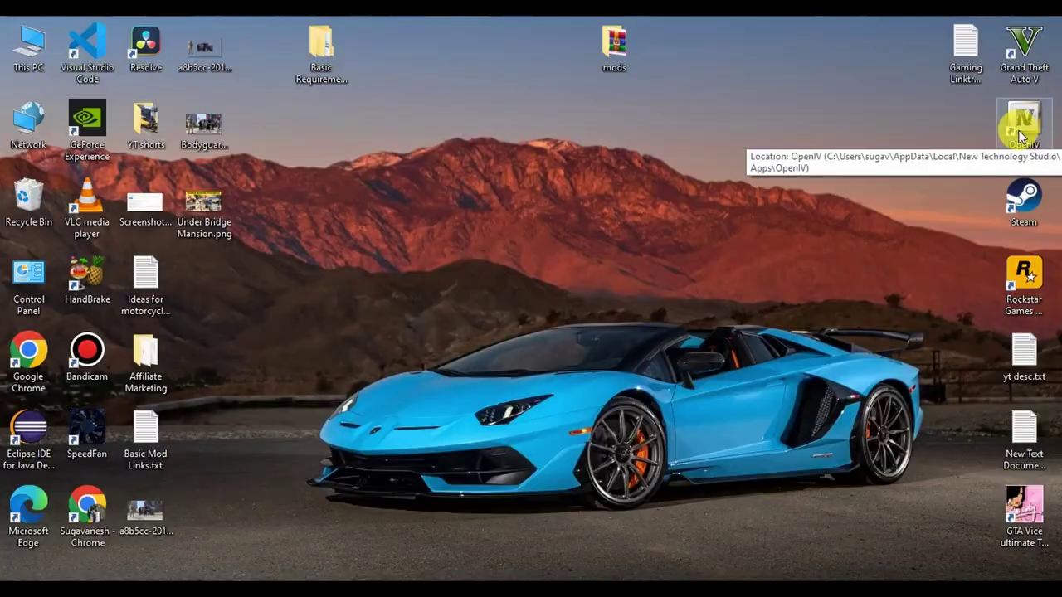
Start OpenIV again for the Windows version of Grand Theft Auto V and arrange it side by side with the desktop mods folder window.
{"action": "right_click", "coordinate": [1020, 131]}
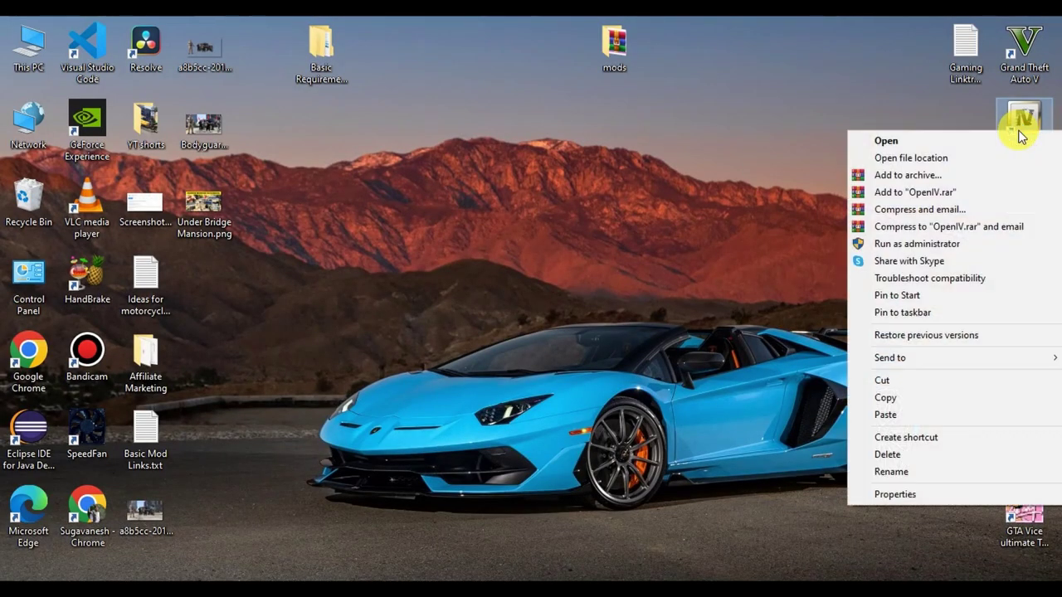
{"action": "left_click", "coordinate": [1001, 142]}
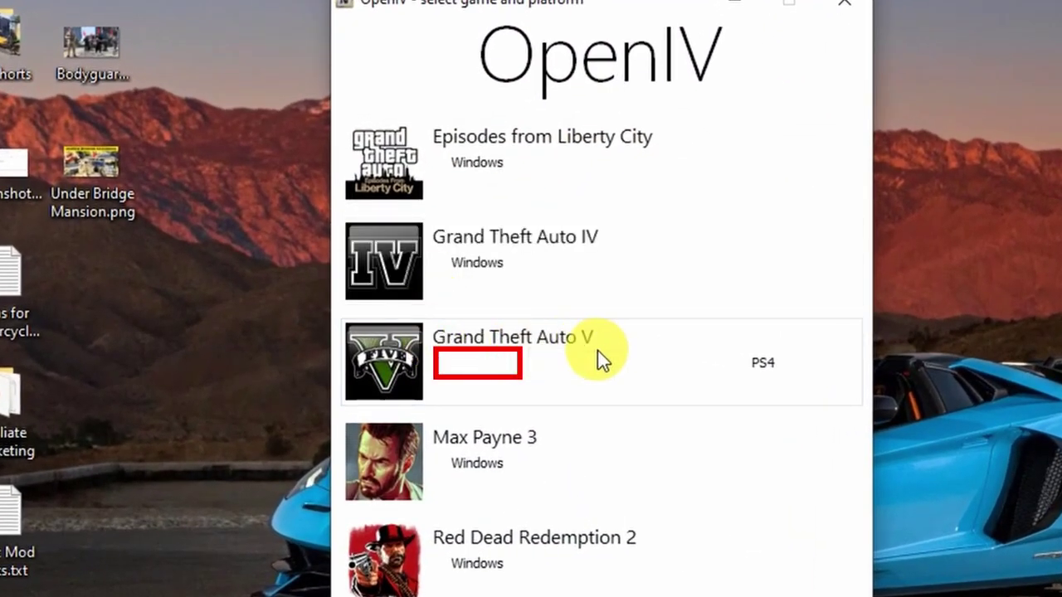
{"action": "left_click", "coordinate": [473, 367]}
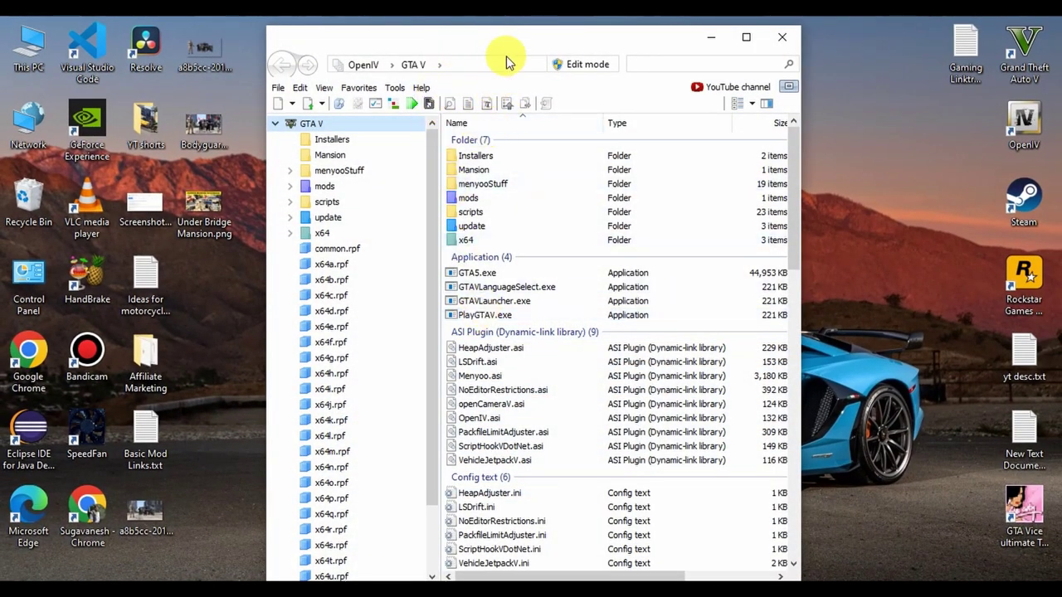
{"action": "left_click_drag", "start_coordinate": [478, 39], "coordinate": [1060, 37]}
{"action": "left_click", "coordinate": [278, 264]}
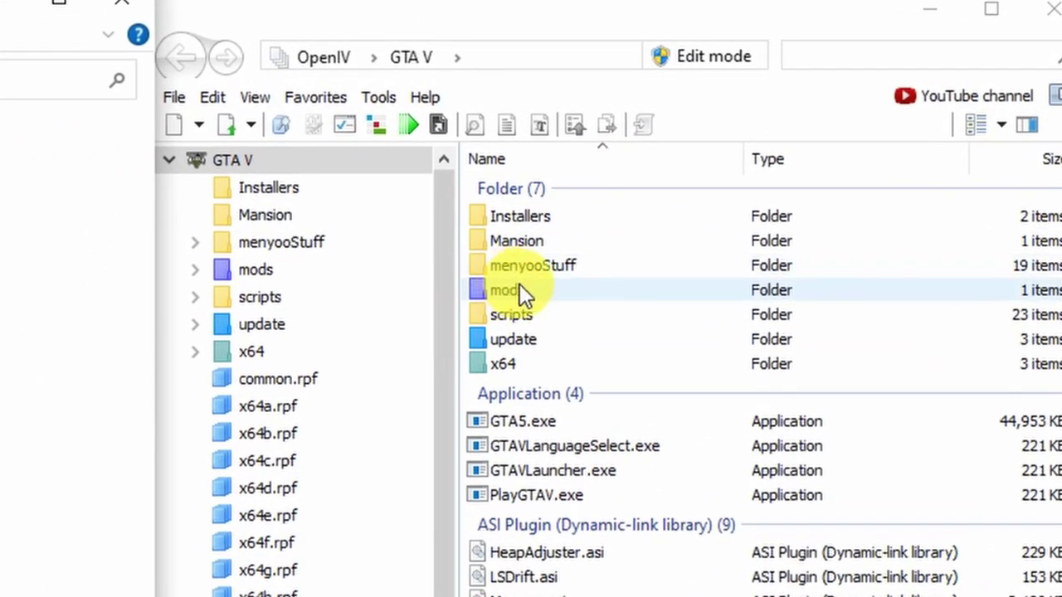
Open mods > update > x64 > dlcpacks in OpenIV and look through its folders.
{"action": "double_click", "coordinate": [599, 289]}
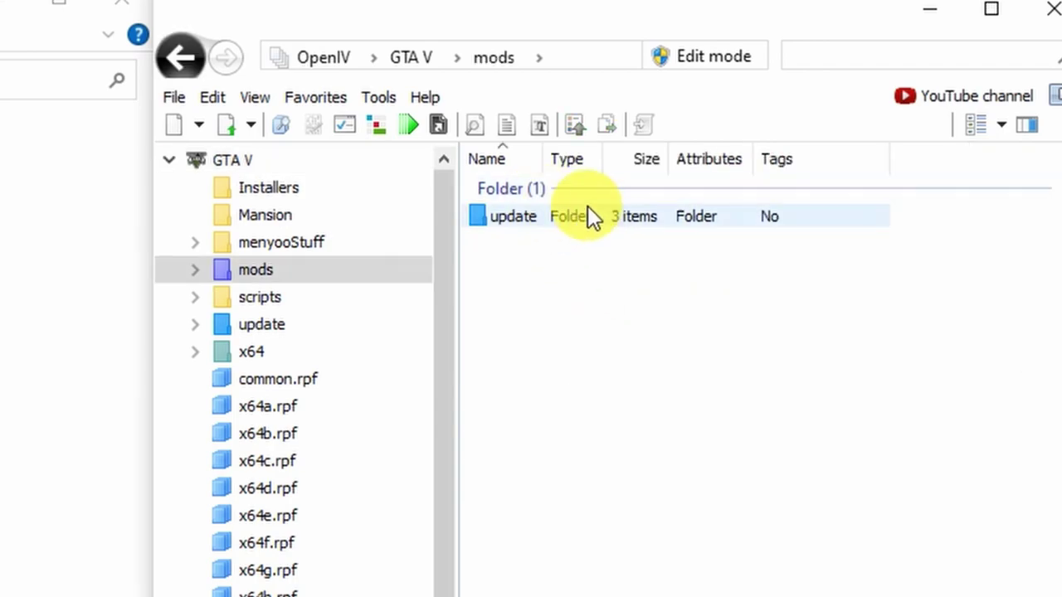
{"action": "double_click", "coordinate": [643, 217]}
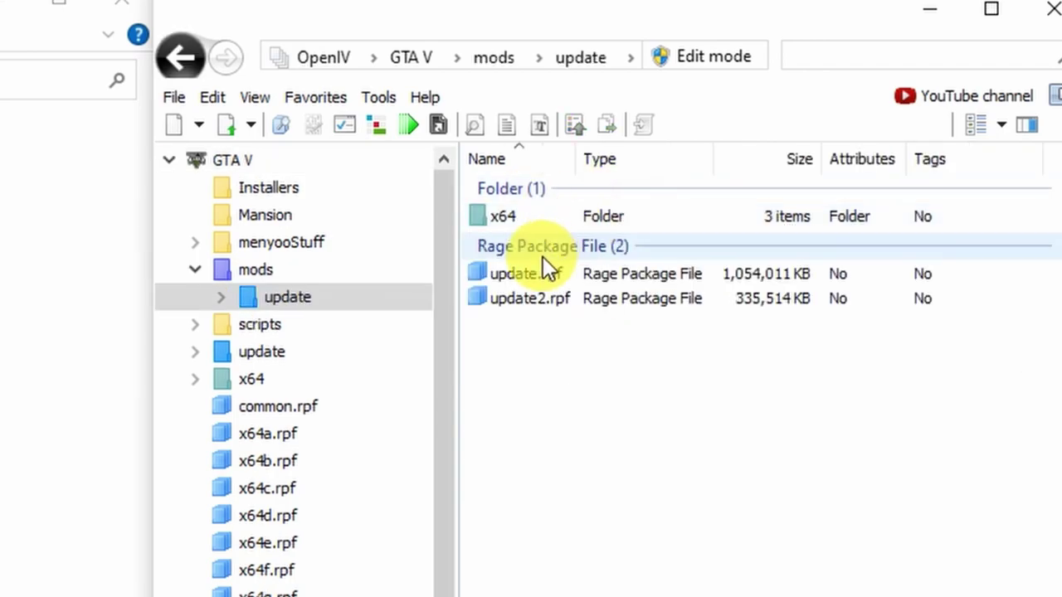
{"action": "double_click", "coordinate": [583, 219]}
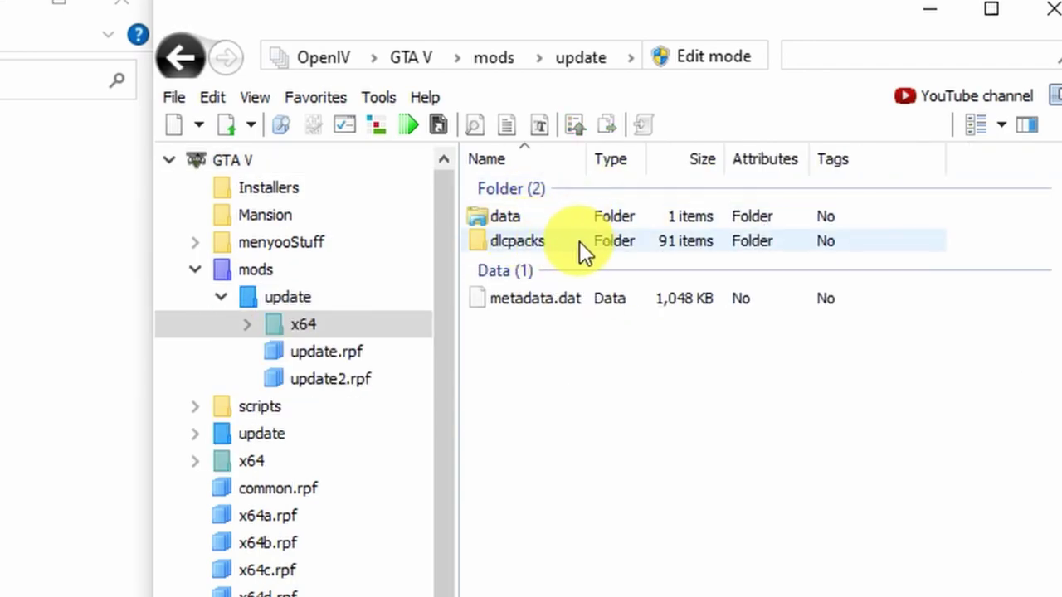
{"action": "double_click", "coordinate": [589, 242]}
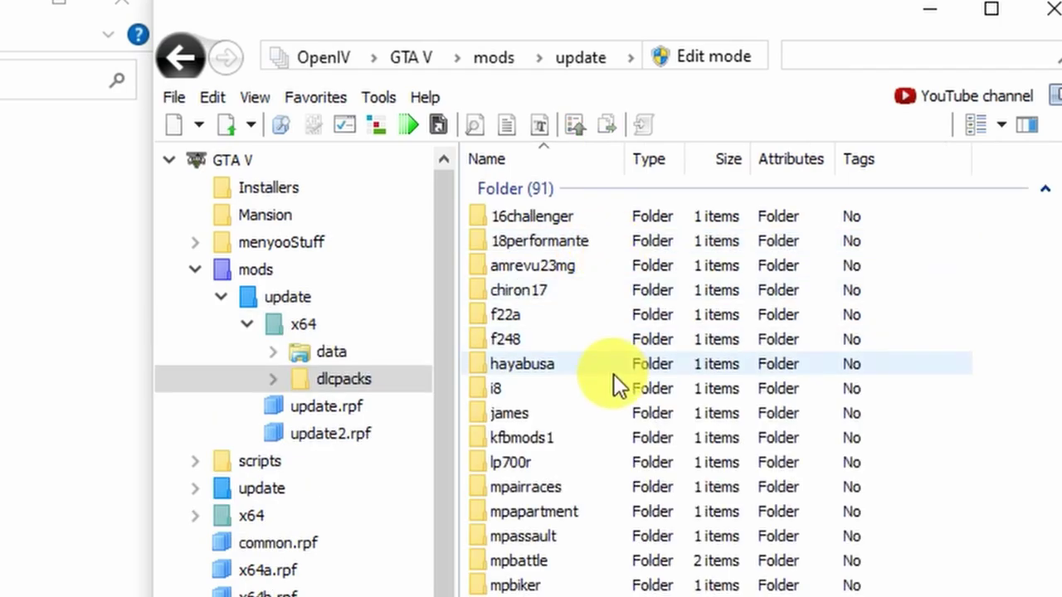
{"action": "scroll", "coordinate": [614, 377], "scroll_direction": "down", "scroll_amount": 6}
{"action": "scroll", "coordinate": [681, 324], "scroll_direction": "up", "scroll_amount": 6}
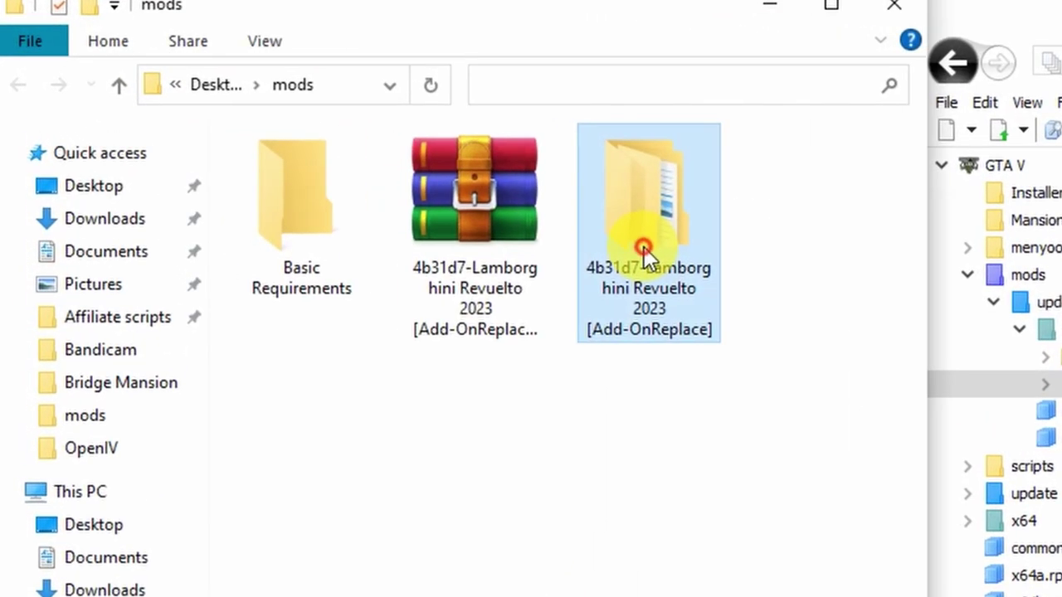
Open the Addon folder of the extracted Lamborghini Revuelto 2023 mod and try to copy its amrevu23mg folder into dlcpacks.
{"action": "double_click", "coordinate": [390, 185]}
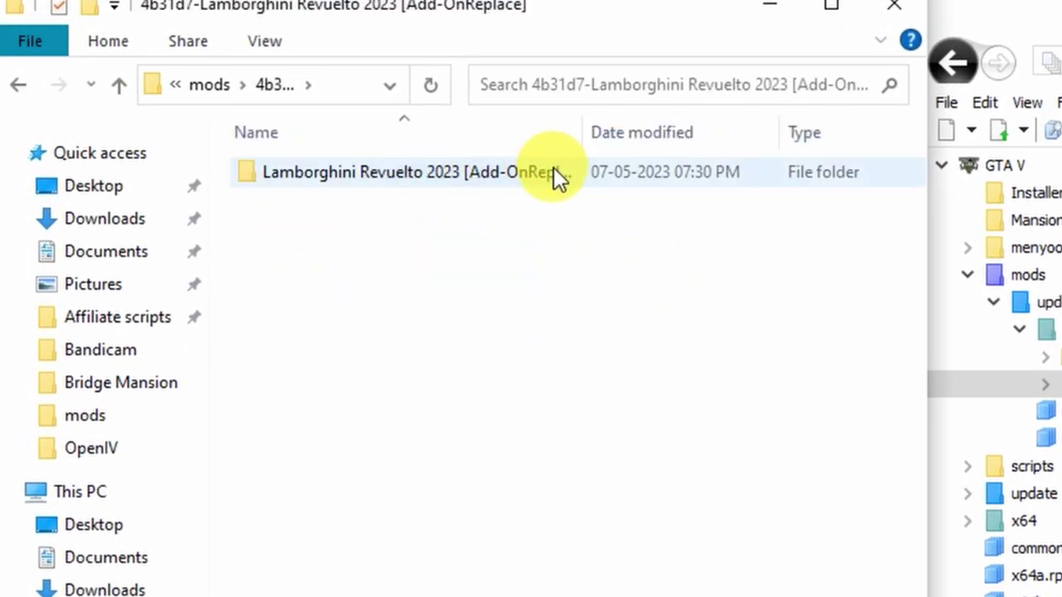
{"action": "double_click", "coordinate": [553, 172]}
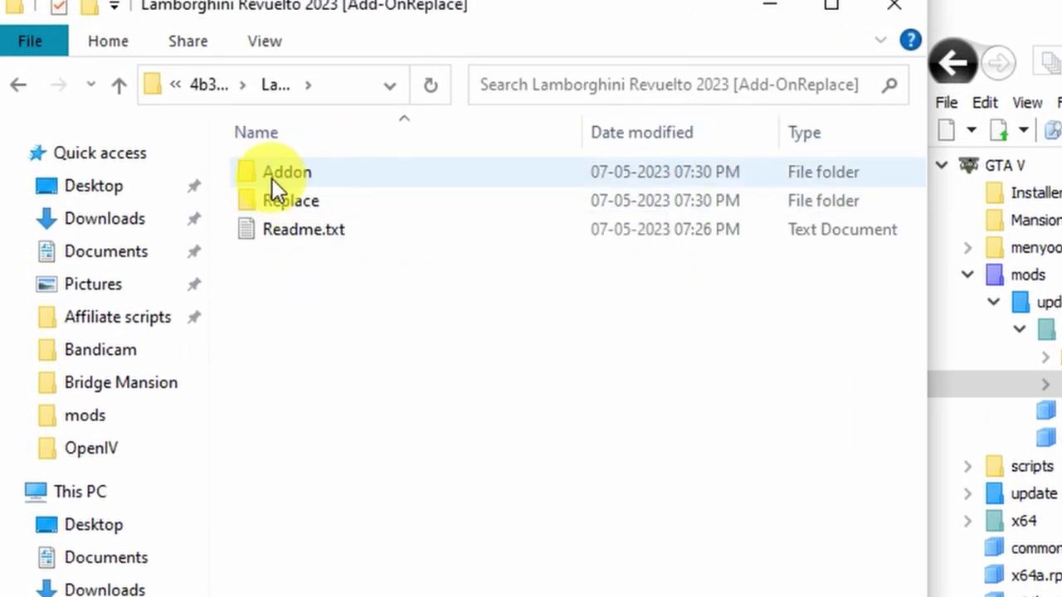
{"action": "double_click", "coordinate": [350, 175]}
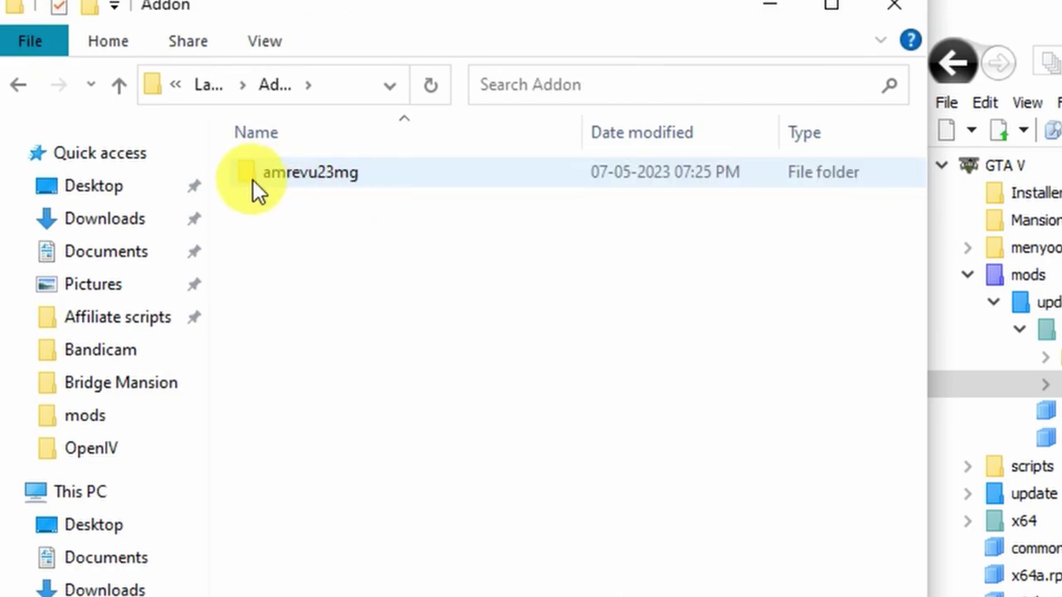
{"action": "left_click_drag", "start_coordinate": [372, 172], "coordinate": [731, 271]}
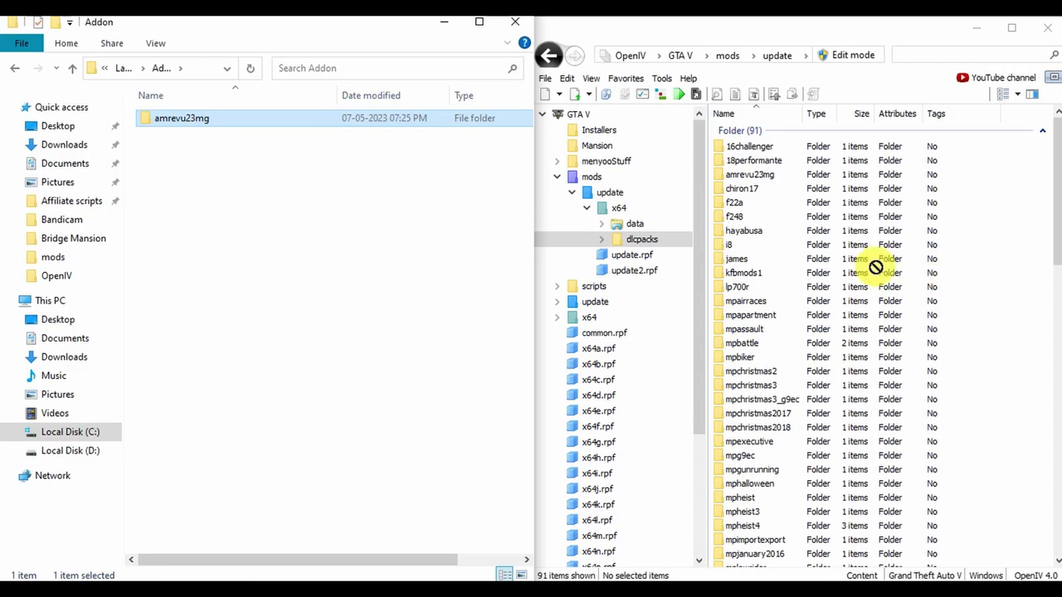
{"action": "left_click_drag", "start_coordinate": [875, 268], "coordinate": [357, 163]}
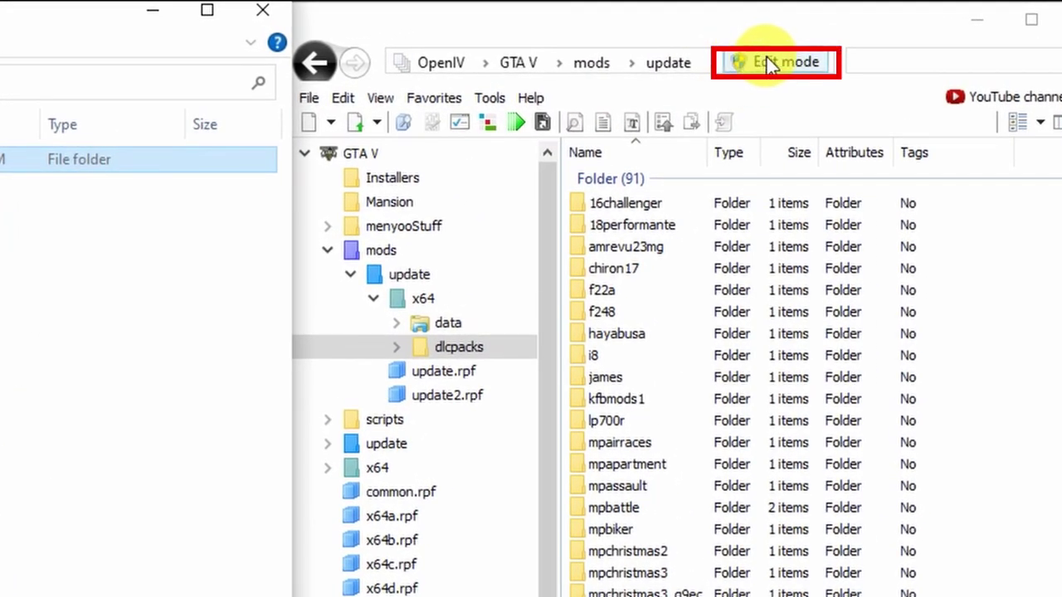
Enable Edit mode, confirming it, and copy the amrevu23mg folder from Addon into mods > update > x64 > dlcpacks.
{"action": "left_click", "coordinate": [784, 62]}
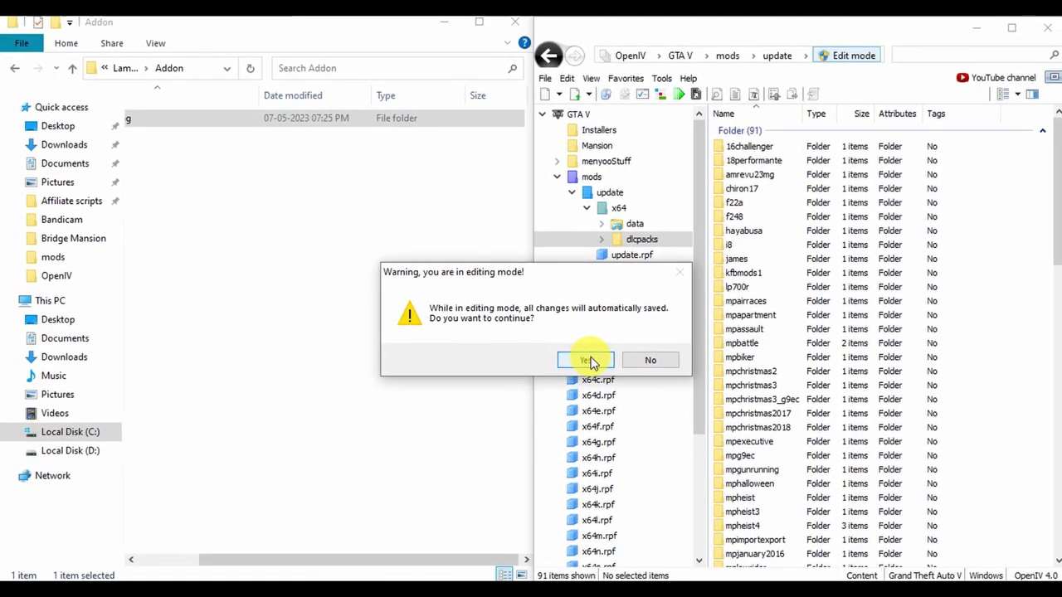
{"action": "left_click", "coordinate": [541, 403]}
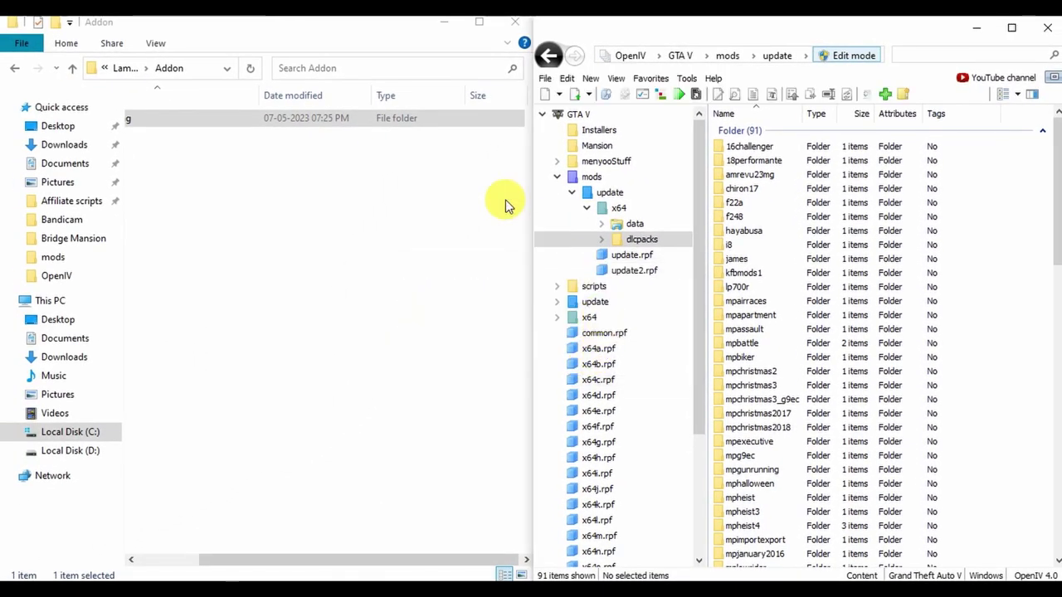
{"action": "left_click_drag", "start_coordinate": [355, 547], "coordinate": [295, 548]}
{"action": "left_click_drag", "start_coordinate": [181, 123], "coordinate": [857, 285]}
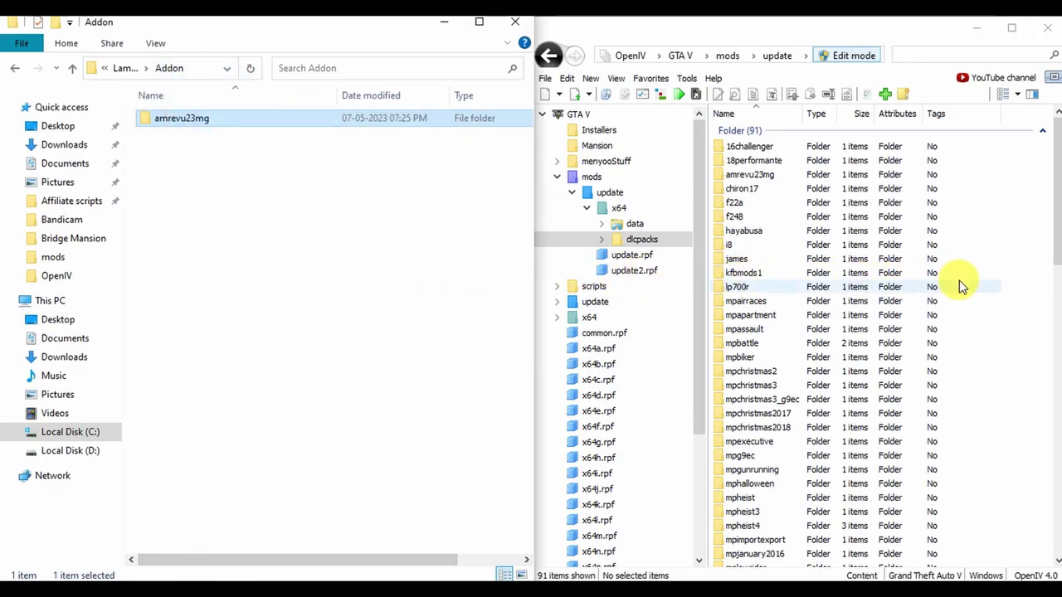
{"action": "scroll", "coordinate": [915, 301], "scroll_direction": "down", "scroll_amount": 6}
{"action": "scroll", "coordinate": [915, 301], "scroll_direction": "up", "scroll_amount": 6}
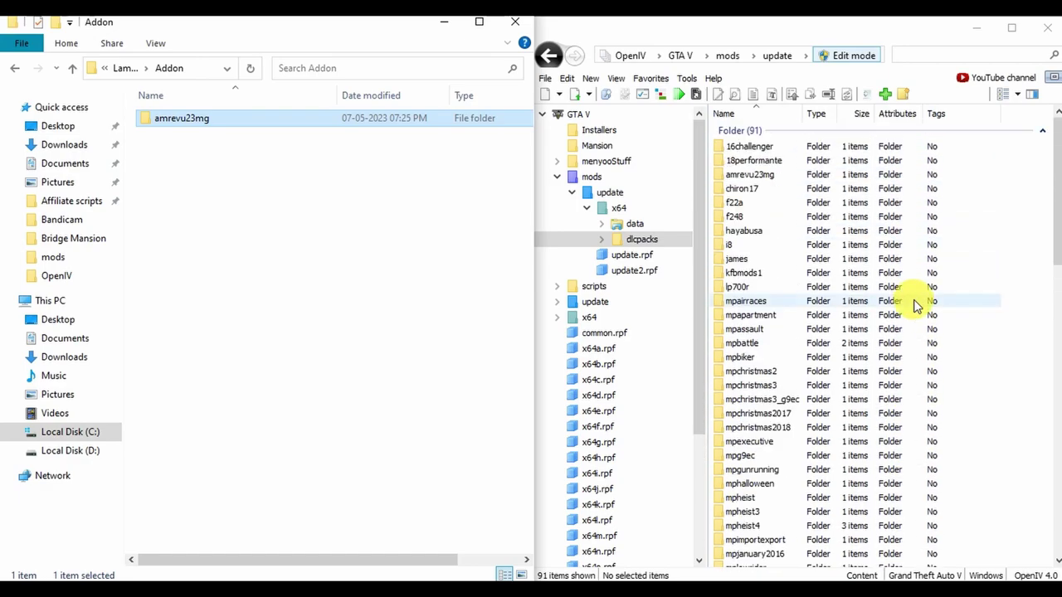
{"action": "left_click", "coordinate": [767, 176]}
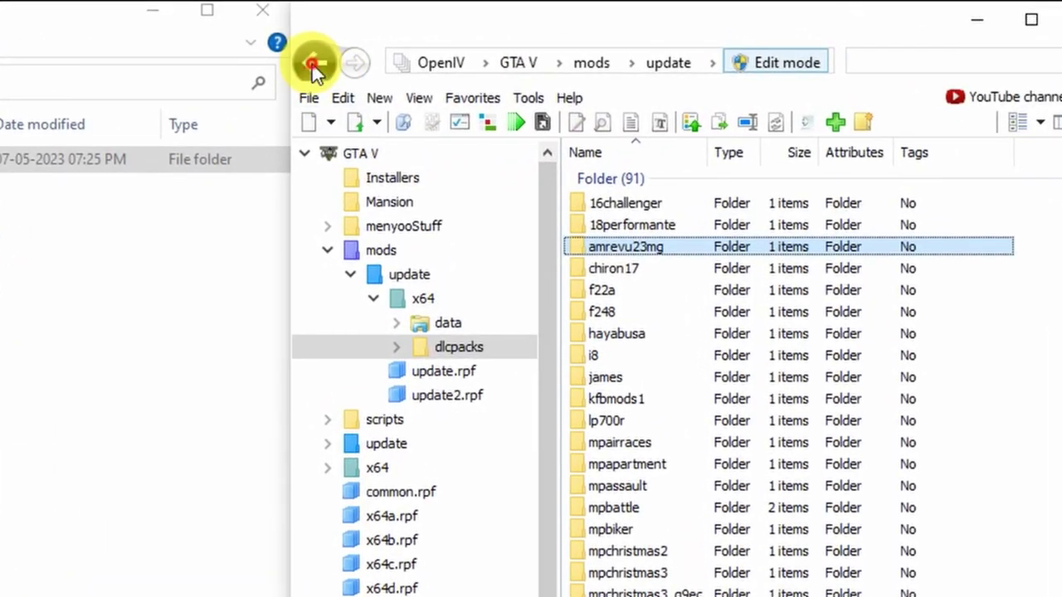
Go to mods > update > update.rpf > common > data and open dlclist.xml for editing.
{"action": "left_click", "coordinate": [314, 65]}
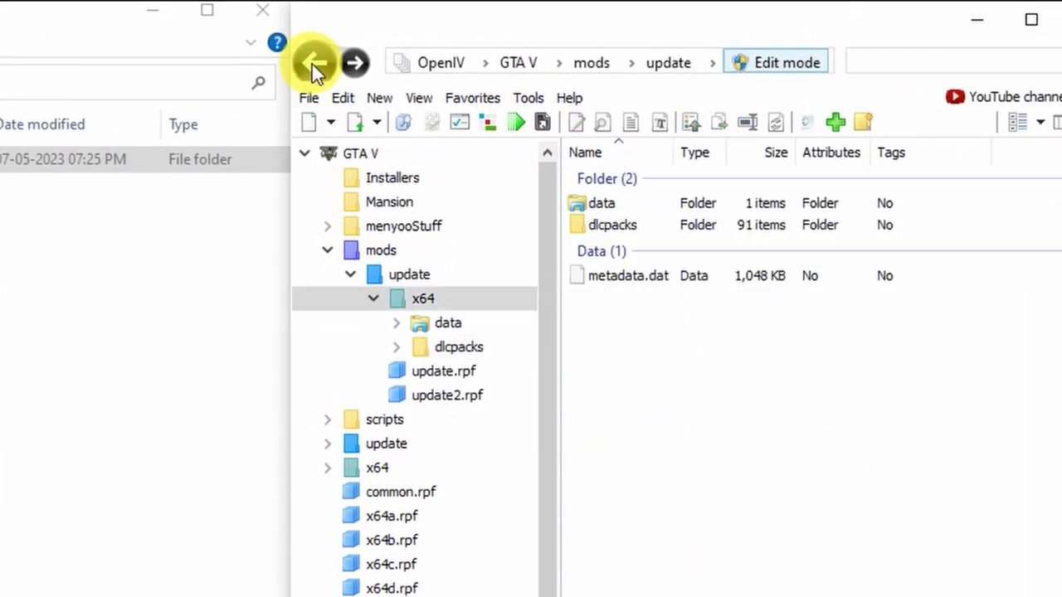
{"action": "left_click", "coordinate": [312, 65]}
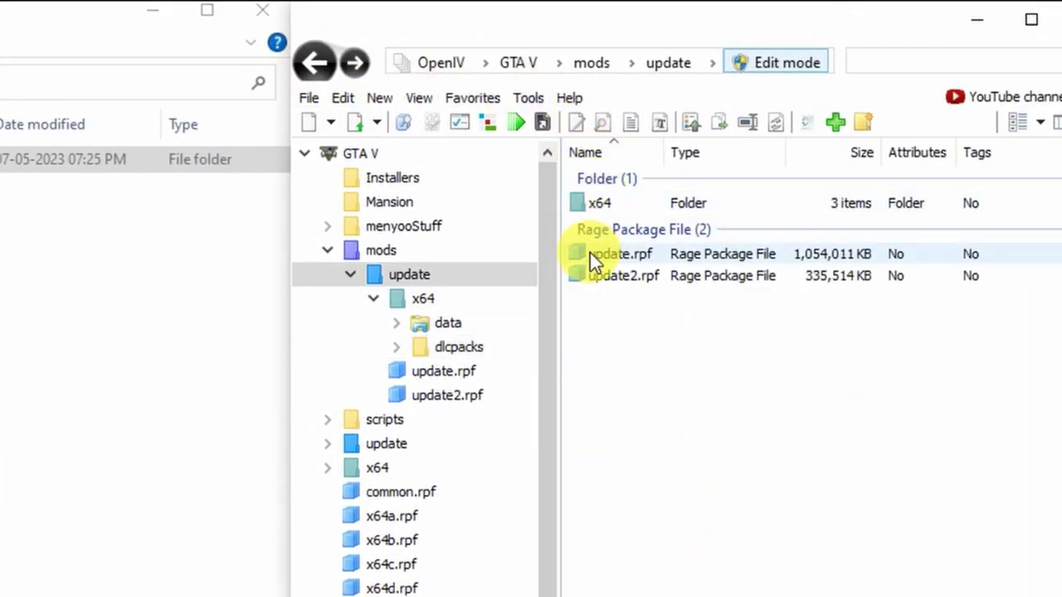
{"action": "double_click", "coordinate": [692, 255]}
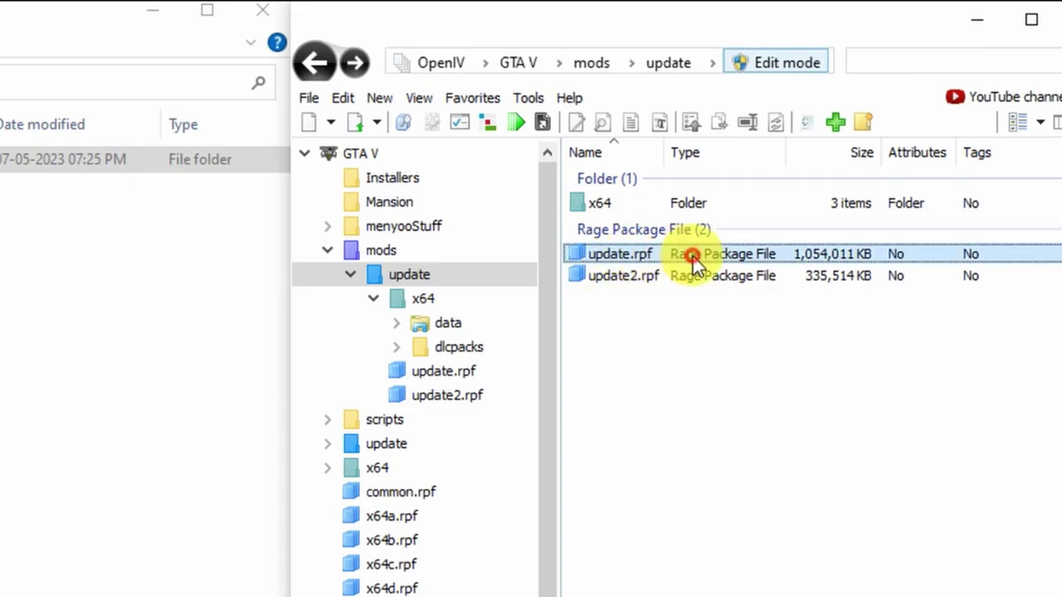
{"action": "double_click", "coordinate": [668, 207]}
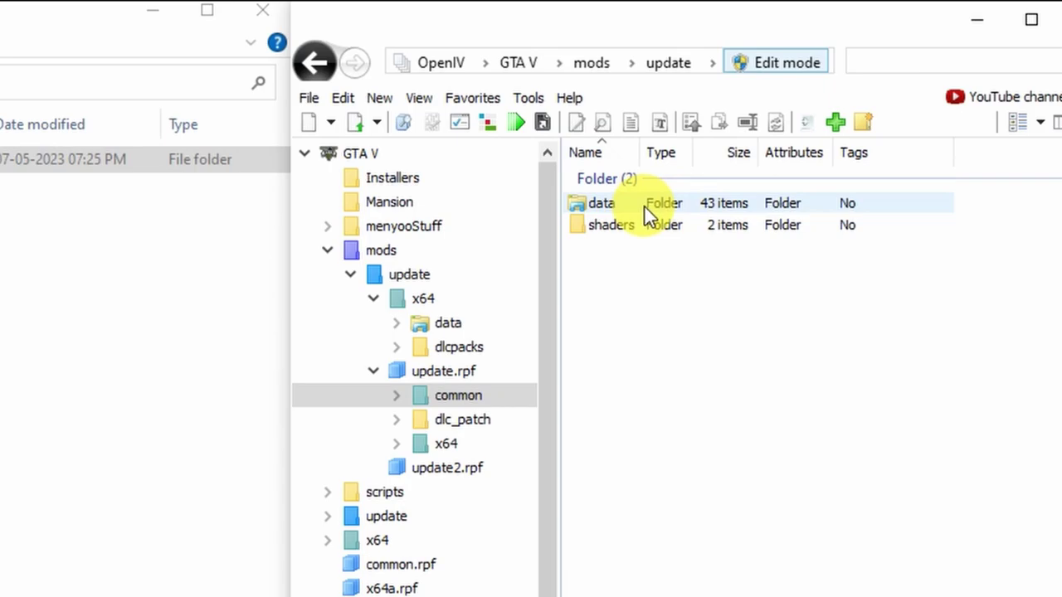
{"action": "double_click", "coordinate": [647, 208]}
{"action": "scroll", "coordinate": [665, 374], "scroll_direction": "down", "scroll_amount": 6}
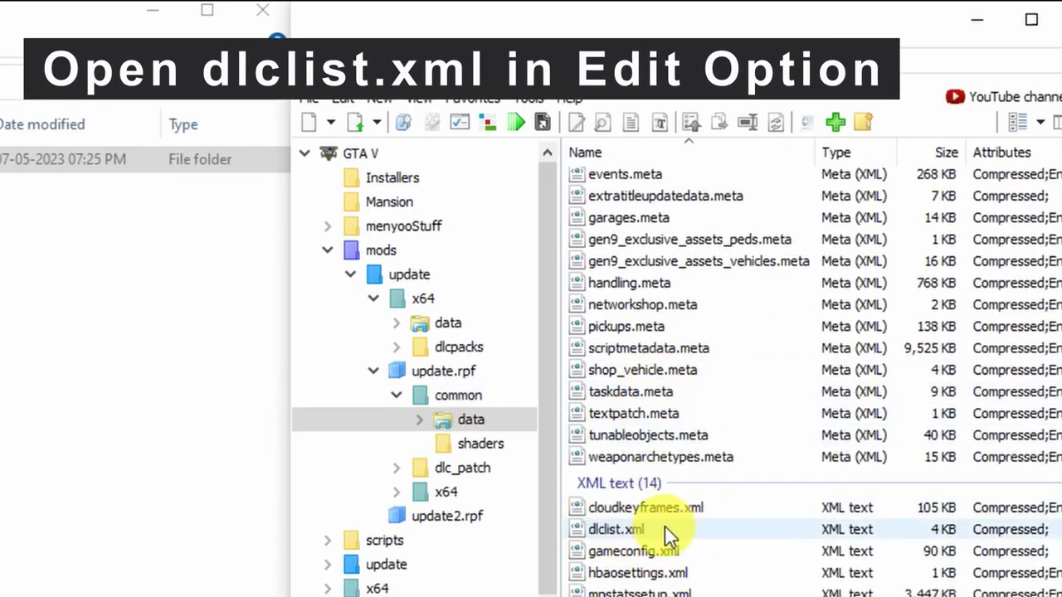
{"action": "right_click", "coordinate": [671, 528]}
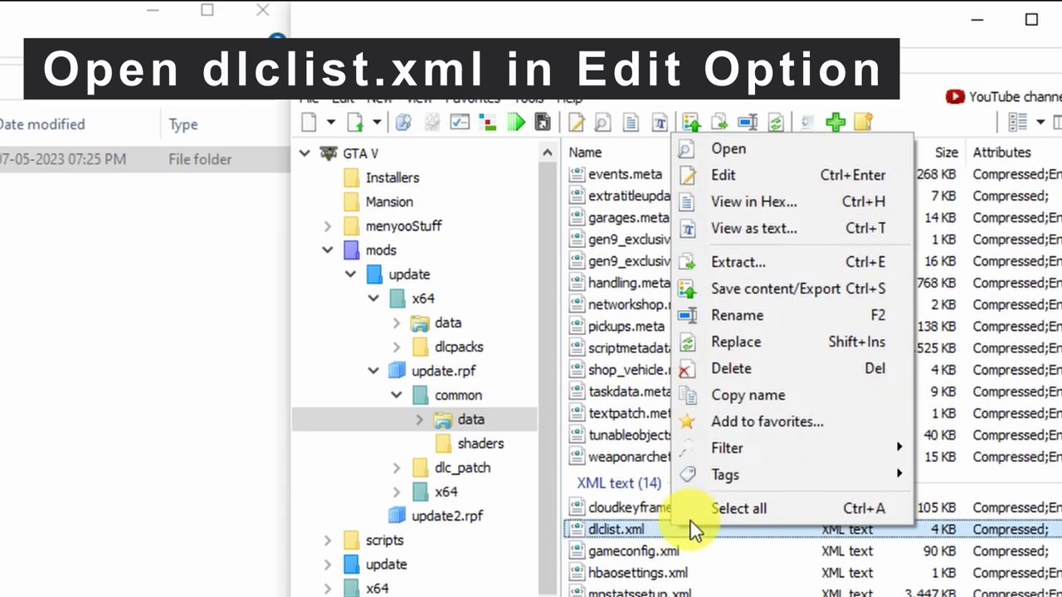
{"action": "left_click", "coordinate": [725, 171]}
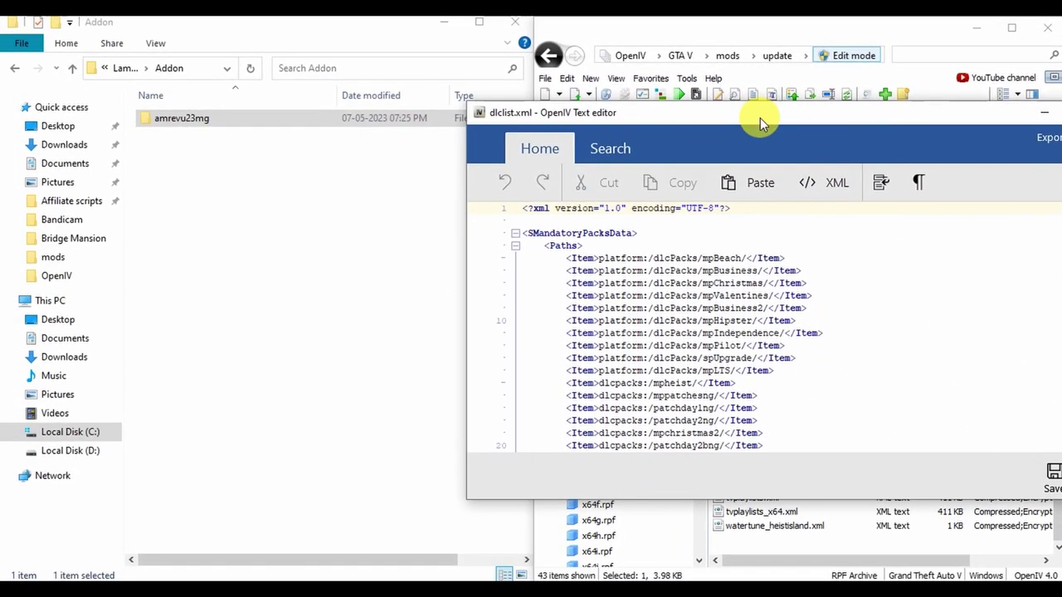
Open Readme.txt in the Lamborghini Revuelto 2023 folder, copy the text <Item>dlcpacks:\amrevu23mg\</Item>, and close the file.
{"action": "left_click_drag", "start_coordinate": [760, 117], "coordinate": [569, 149]}
{"action": "left_click", "coordinate": [369, 38]}
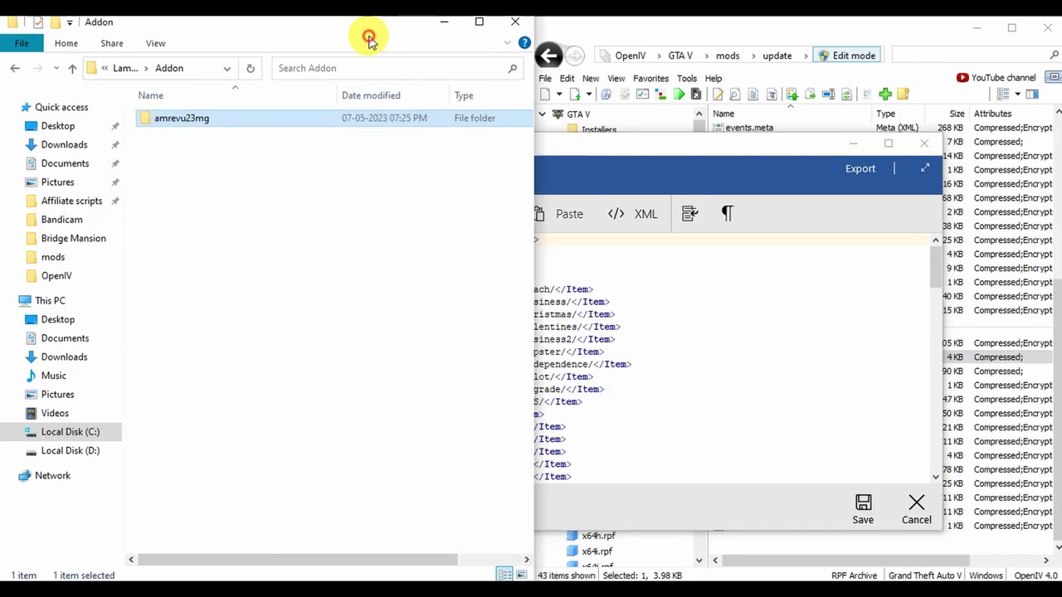
{"action": "left_click", "coordinate": [11, 70]}
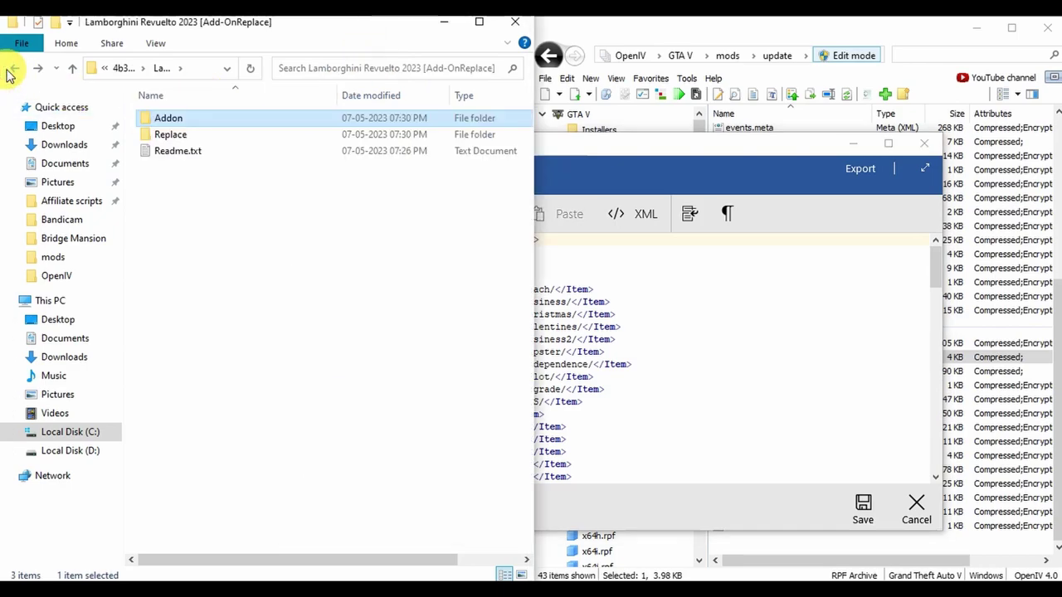
{"action": "double_click", "coordinate": [246, 152]}
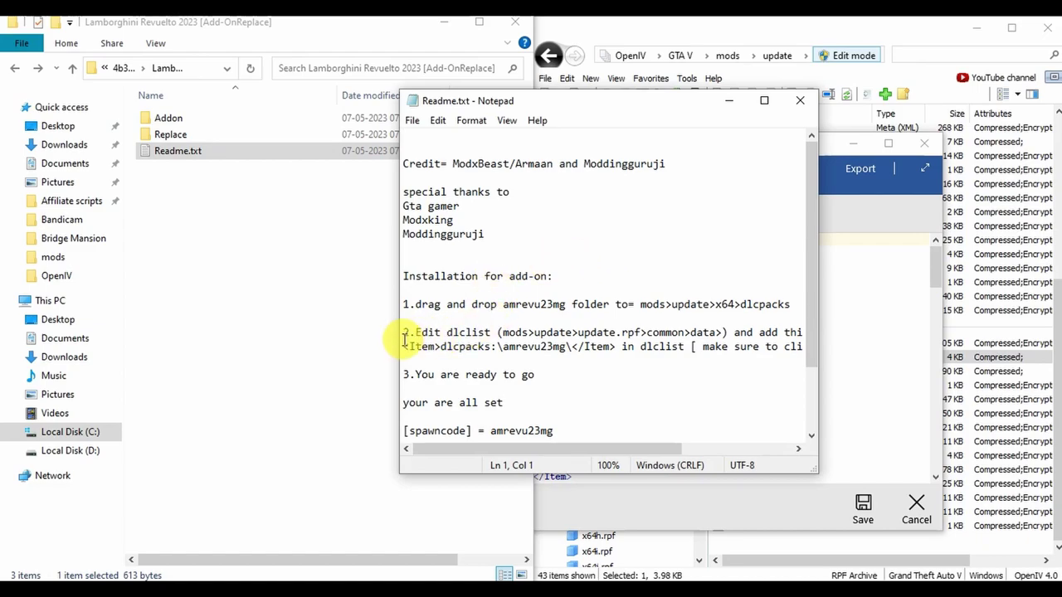
{"action": "left_click_drag", "start_coordinate": [552, 110], "coordinate": [328, 71]}
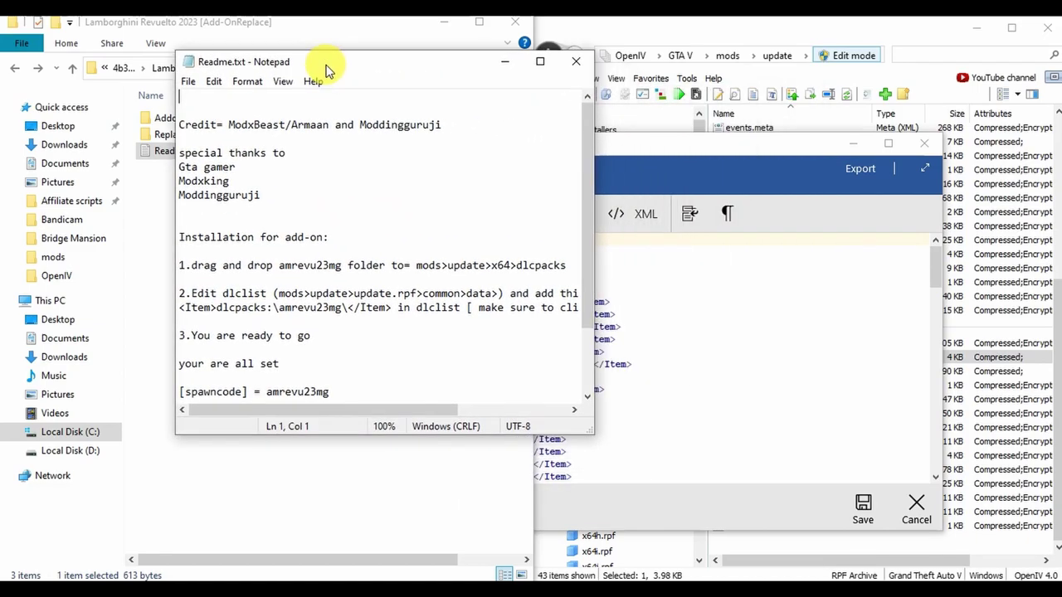
{"action": "left_click_drag", "start_coordinate": [265, 308], "coordinate": [388, 309]}
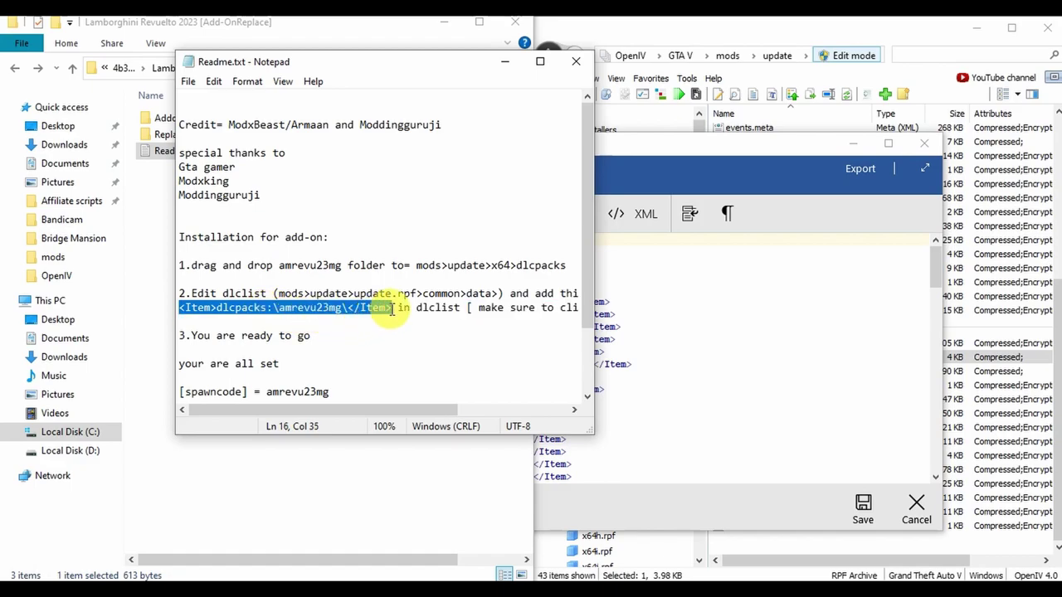
{"action": "right_click", "coordinate": [277, 306]}
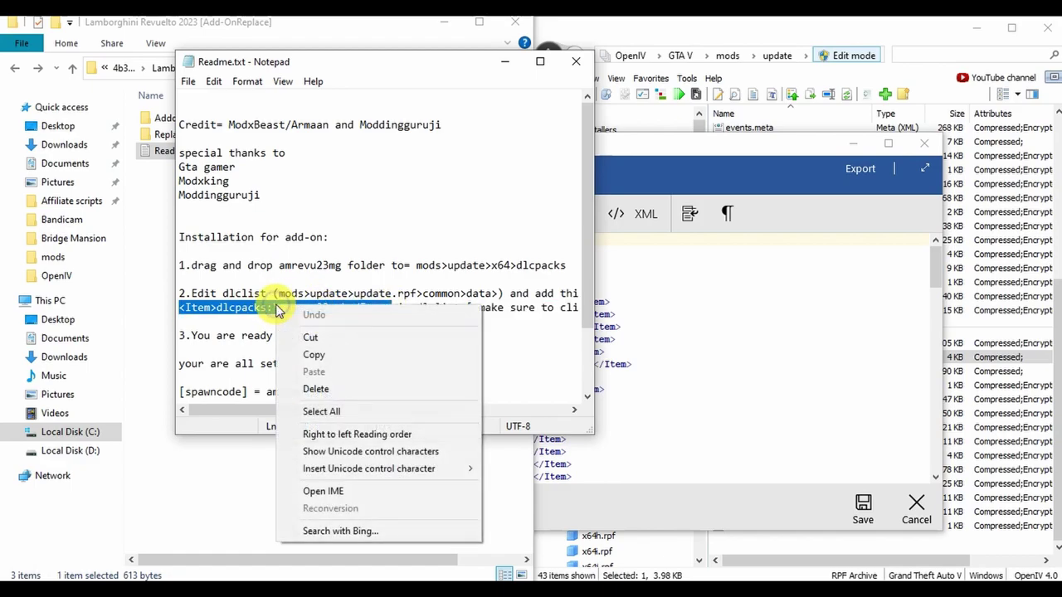
{"action": "left_click", "coordinate": [330, 356]}
{"action": "left_click", "coordinate": [574, 63]}
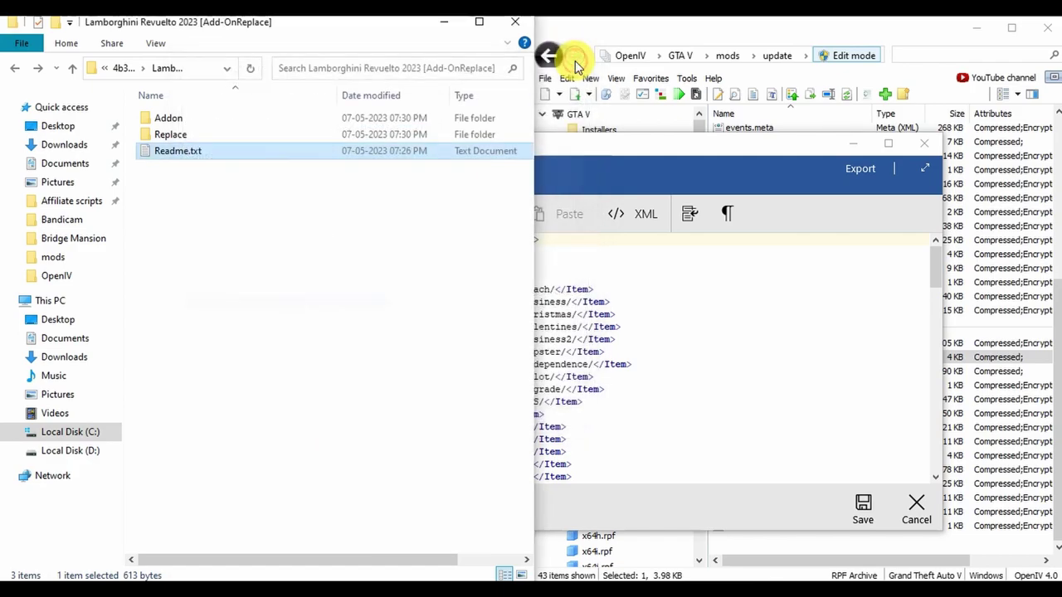
Paste <Item>dlcpacks:\amrevu23mg\</Item> as the last item before </Paths> in dlclist.xml, save it, and close the mod's folder window.
{"action": "left_click", "coordinate": [634, 146]}
{"action": "scroll", "coordinate": [471, 348], "scroll_direction": "down", "scroll_amount": 20}
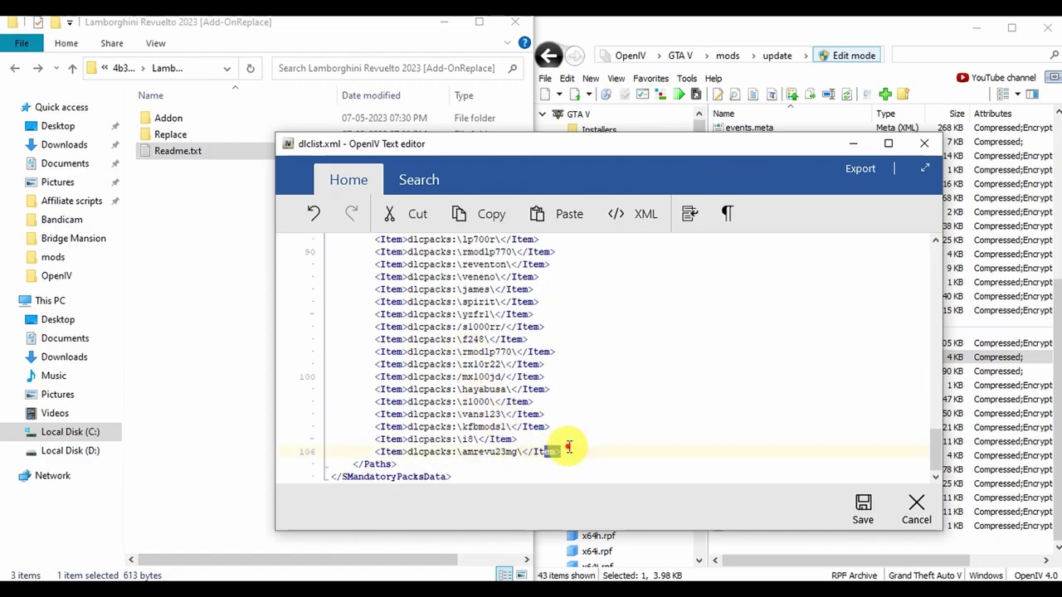
{"action": "right_click", "coordinate": [404, 465]}
{"action": "left_click", "coordinate": [442, 321]}
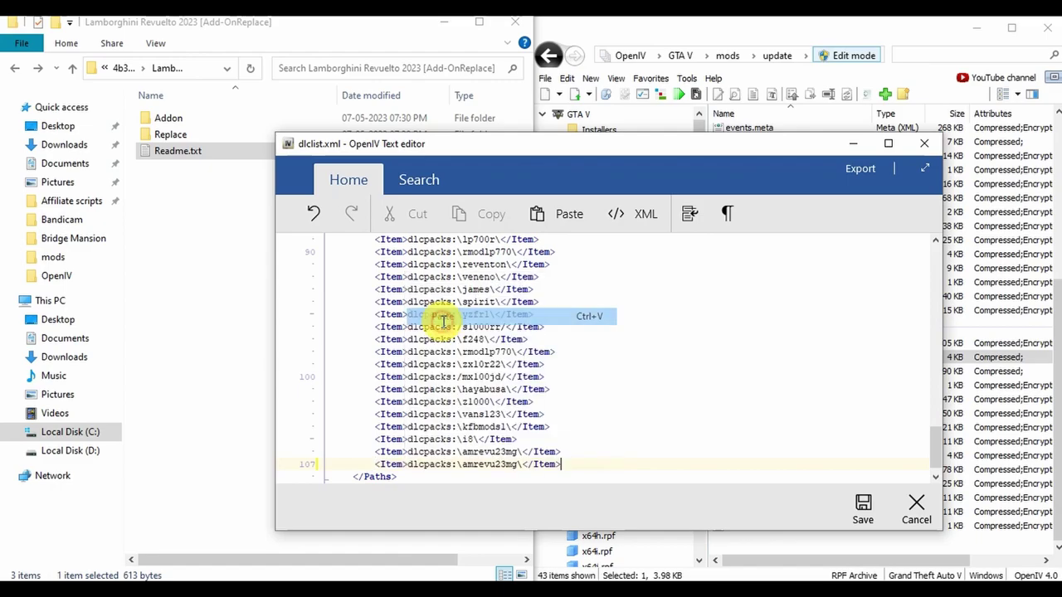
{"action": "left_click", "coordinate": [863, 508]}
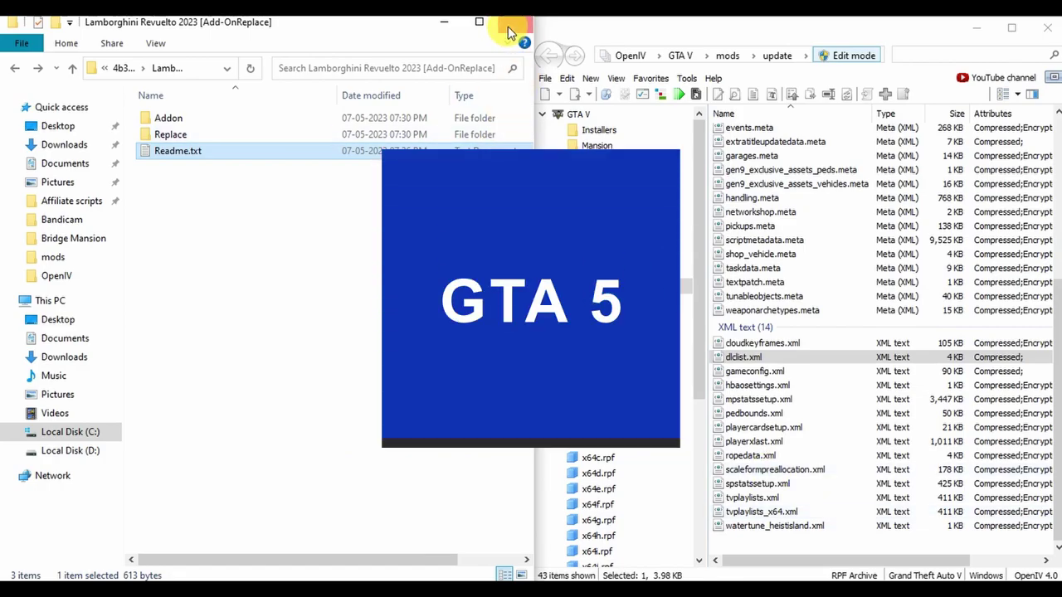
{"action": "left_click", "coordinate": [513, 23]}
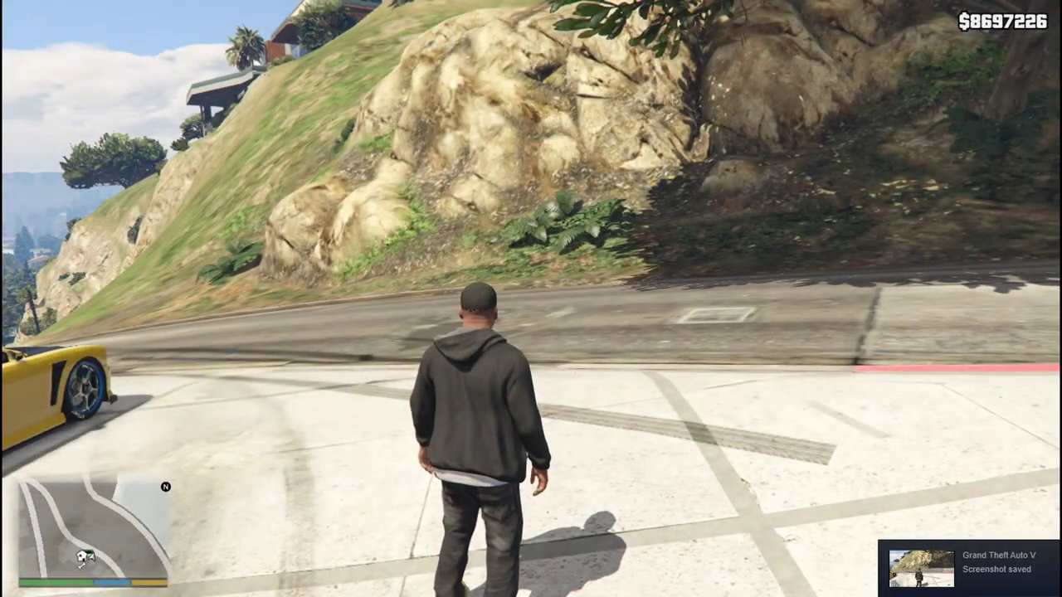
In Grand Theft Auto V, open the Menyoo menu and enter the vehicles list through Vehicle Options.
{"action": "key", "text": "F8"}
{"action": "key", "text": "Down"}
{"action": "key", "text": "Down"}
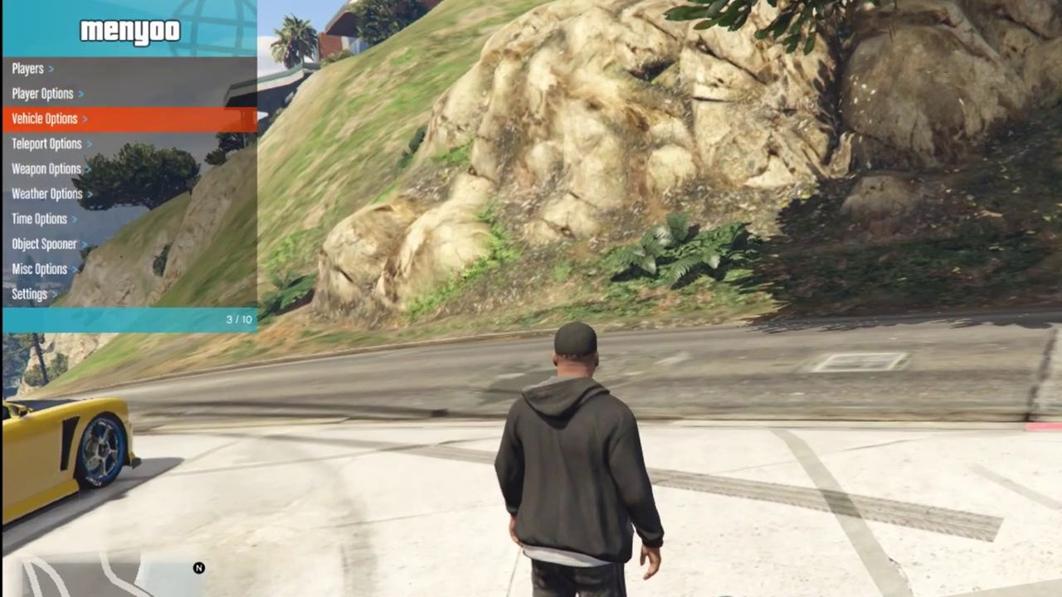
{"action": "key", "text": "Return"}
{"action": "key", "text": "Return"}
Spawn the amrevu23mg car from the Super category of the vehicles list.
{"action": "key", "text": "Down"}
{"action": "key", "text": "Down"}
{"action": "key", "text": "Down"}
{"action": "key", "text": "Down"}
{"action": "key", "text": "Down"}
{"action": "key", "text": "Down"}
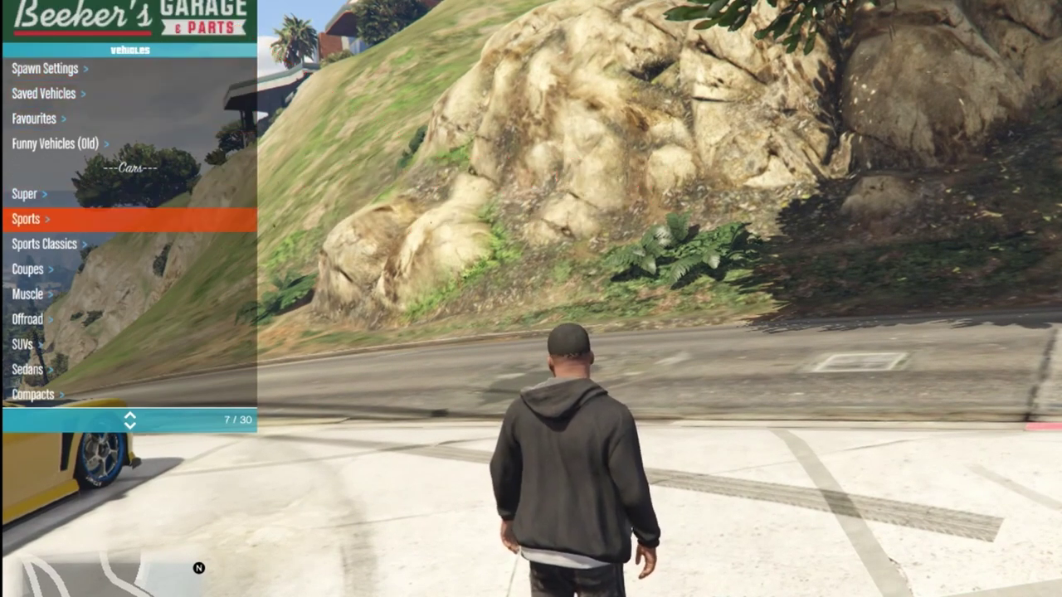
{"action": "key", "text": "Up"}
{"action": "key", "text": "Return"}
{"action": "key", "text": "Down"}
{"action": "key", "text": "Down"}
{"action": "key", "text": "Down"}
{"action": "key", "text": "Down"}
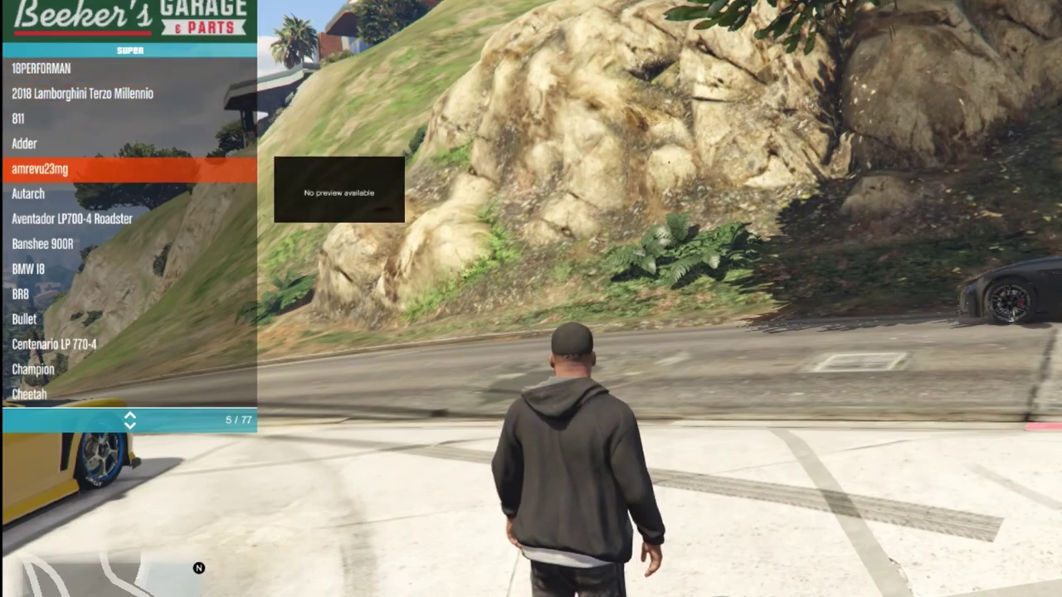
{"action": "key", "text": "Return"}
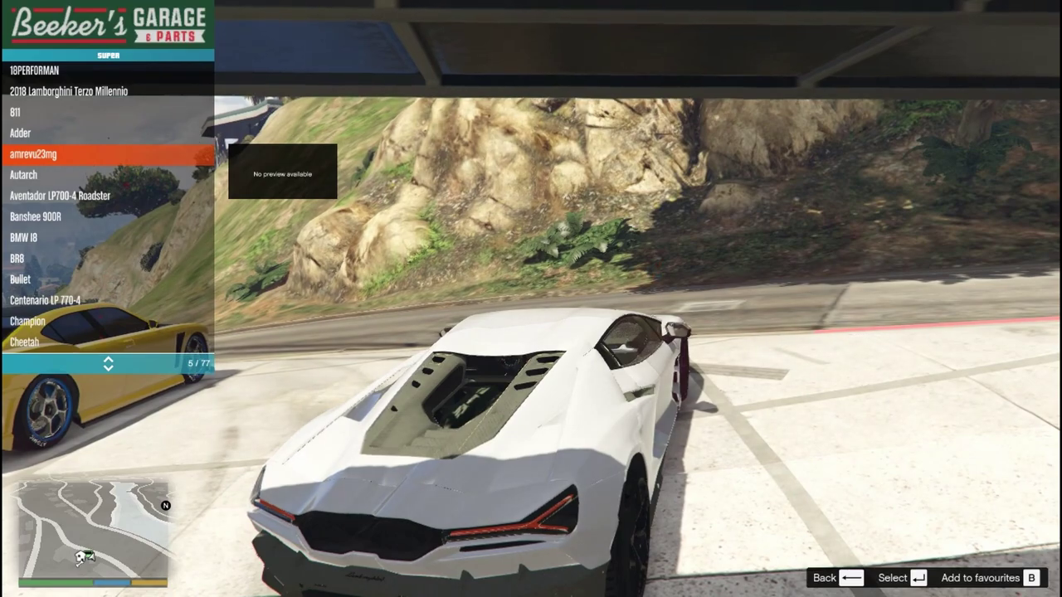
Exit the Menyoo menu completely and switch the camera to the first-person view inside the car.
{"action": "key", "text": "BackSpace"}
{"action": "key", "text": "BackSpace"}
{"action": "key", "text": "BackSpace"}
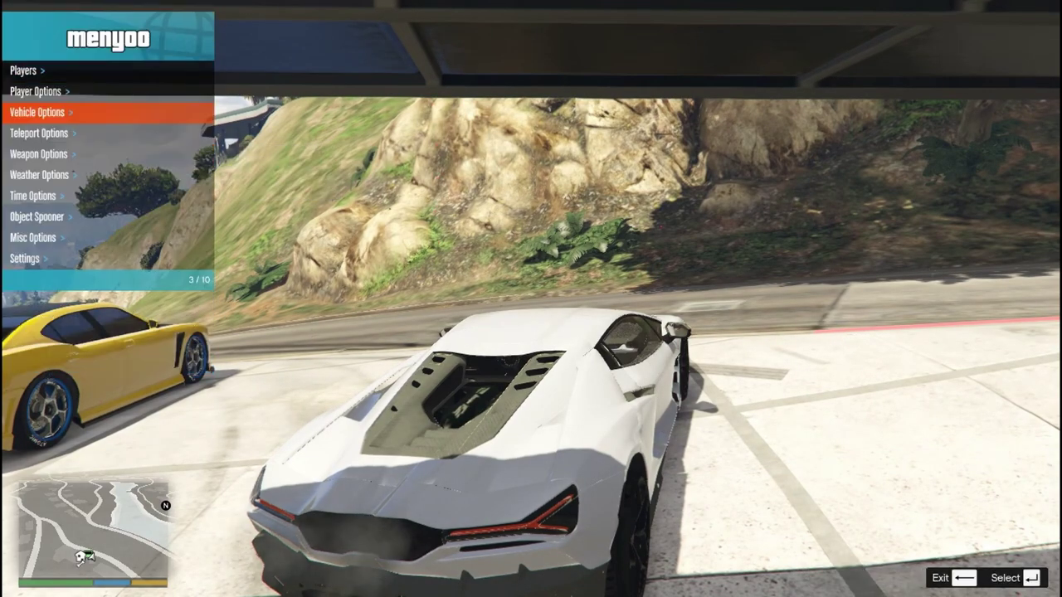
{"action": "key", "text": "BackSpace"}
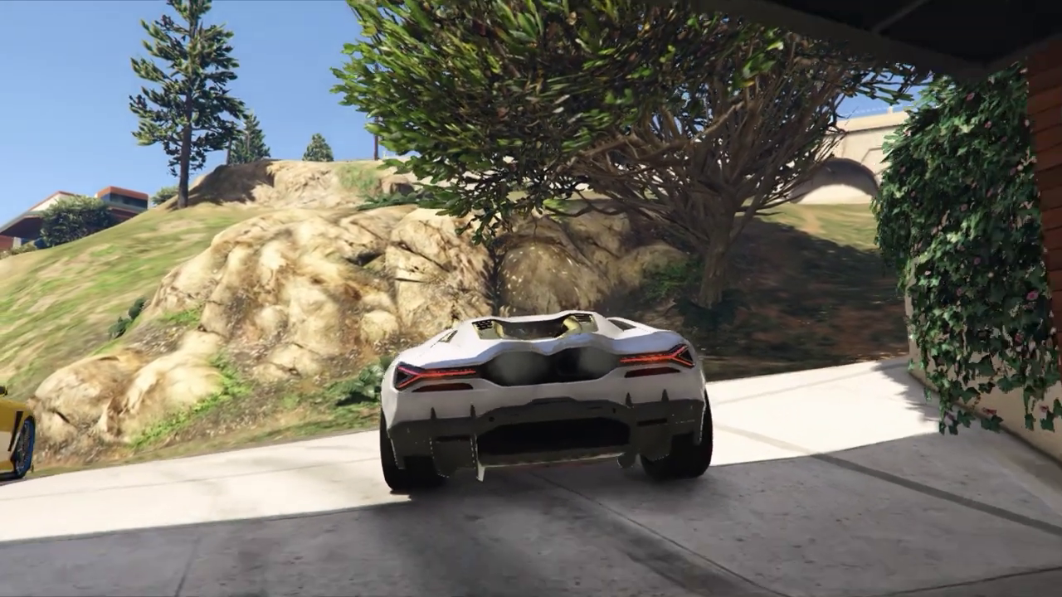
{"action": "key", "text": "v"}
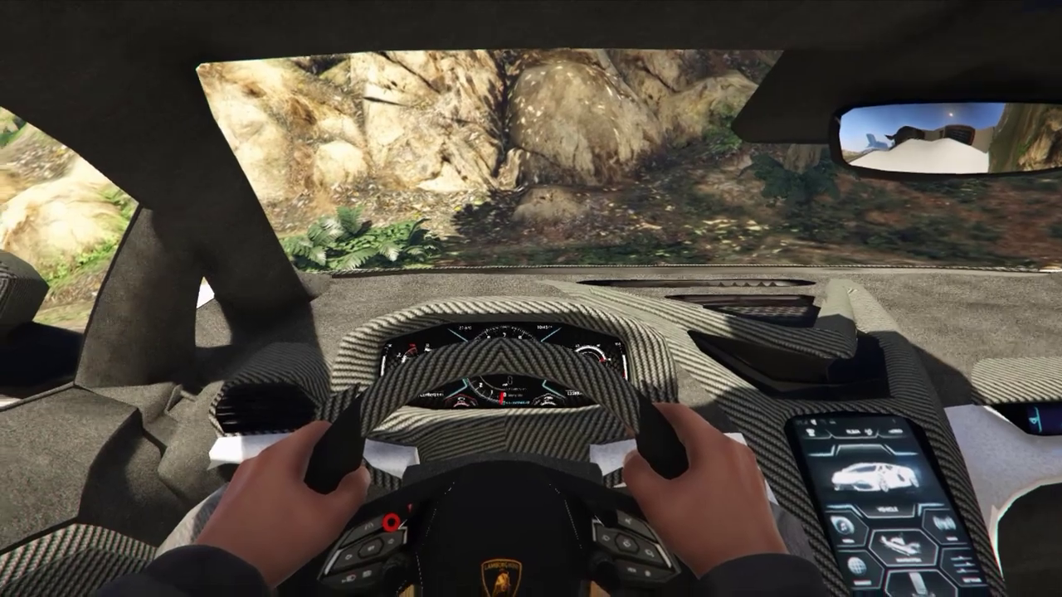